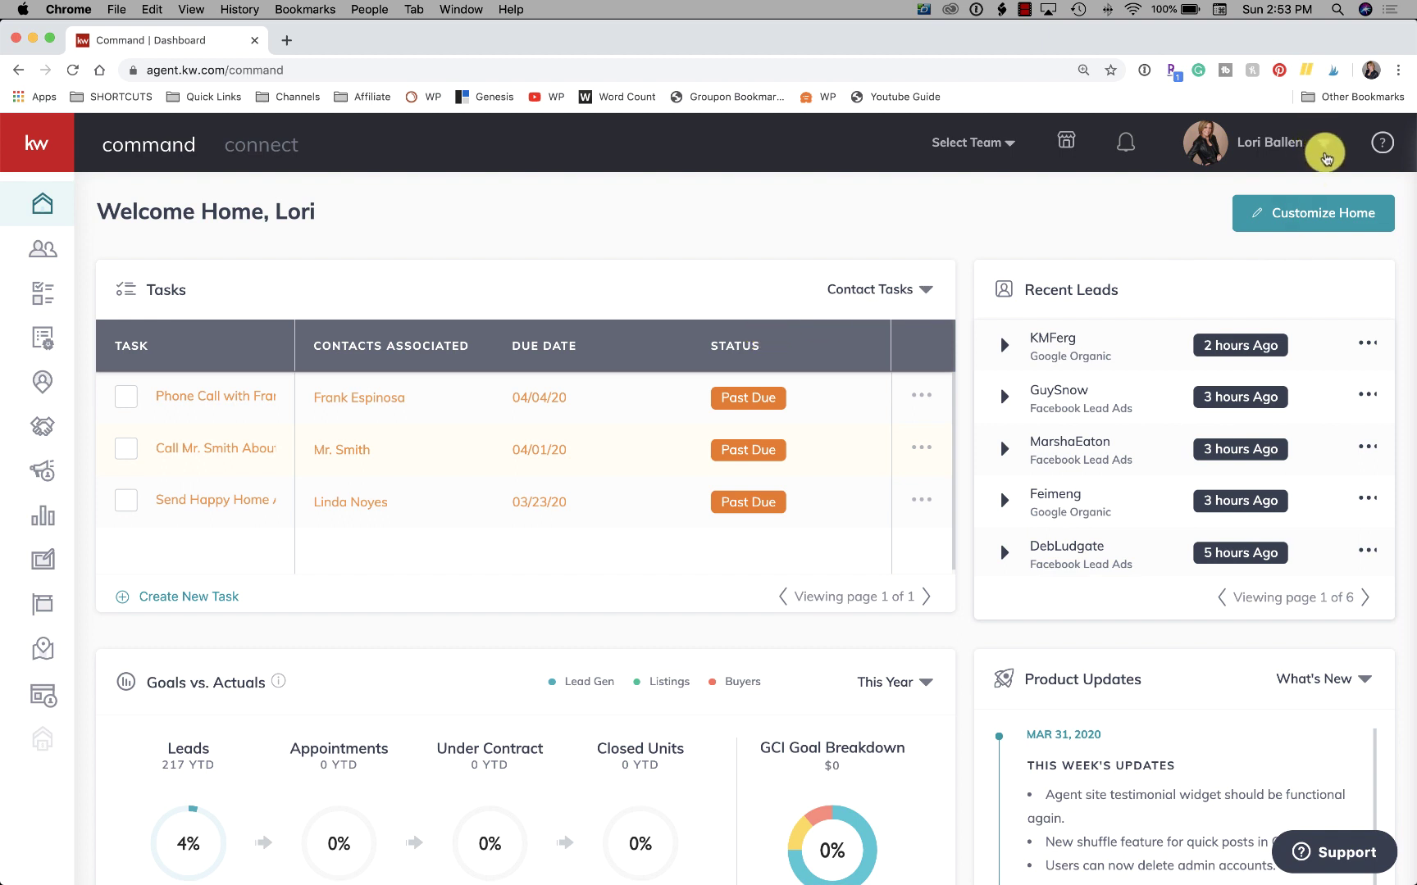
- Open Settings from the profile name dropdown to view the connected apps list
left_click(1323, 156)
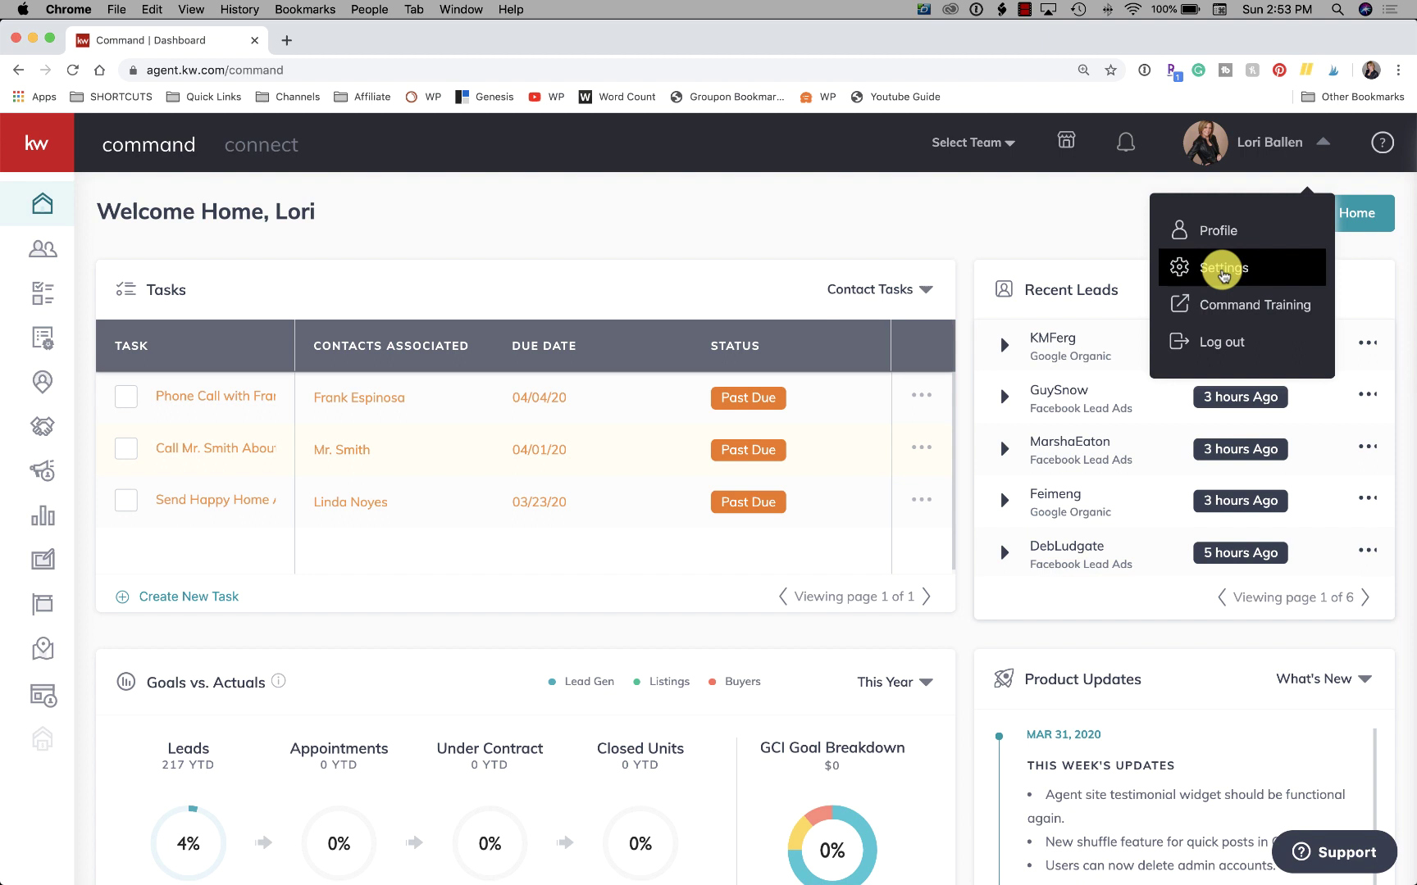
left_click(1223, 274)
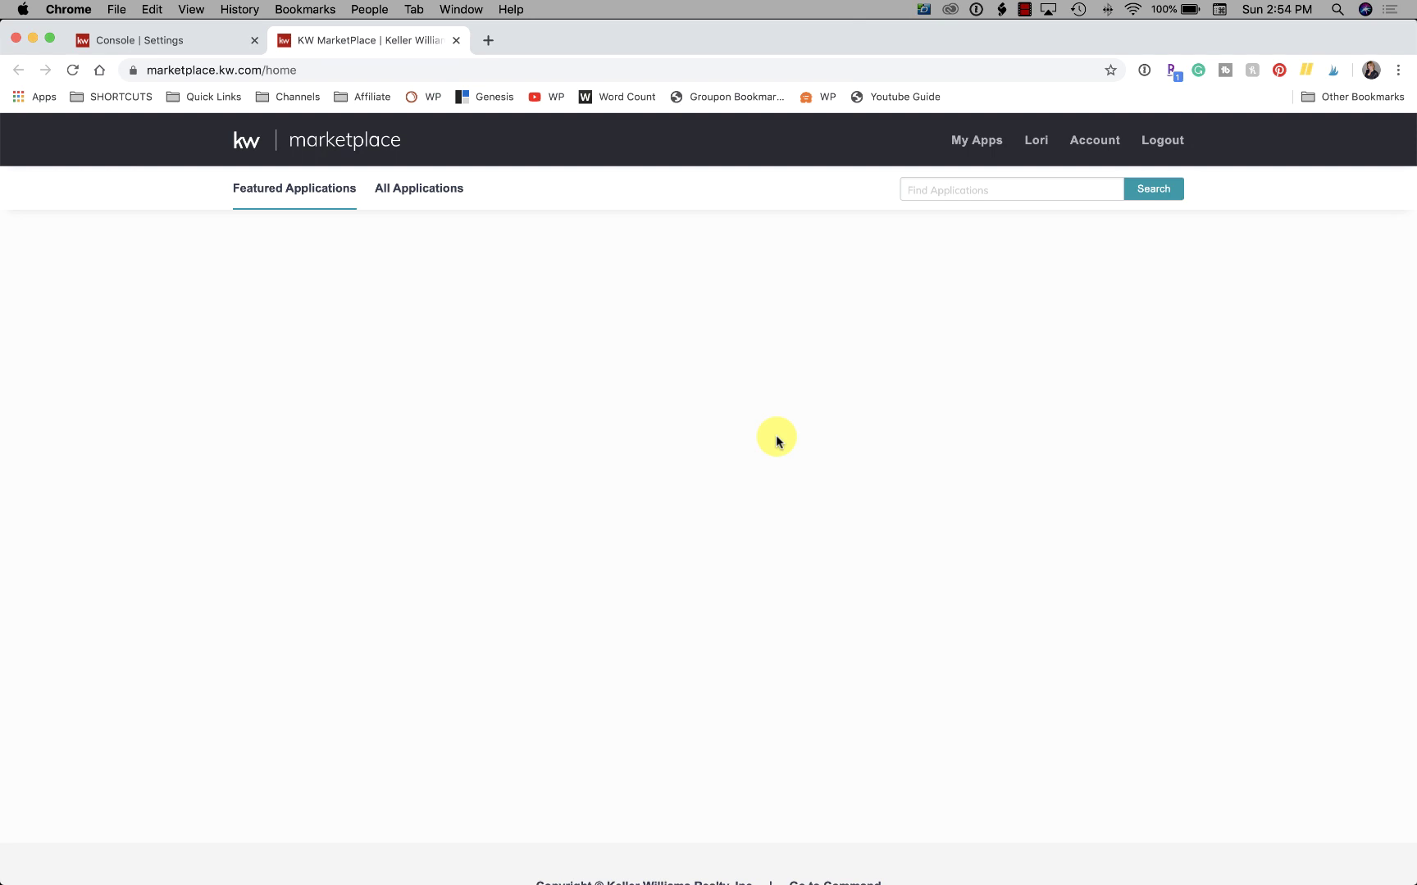
- Scroll the KW Marketplace page and advance Featured Apps to the next set
scroll(776, 439, "down", 1)
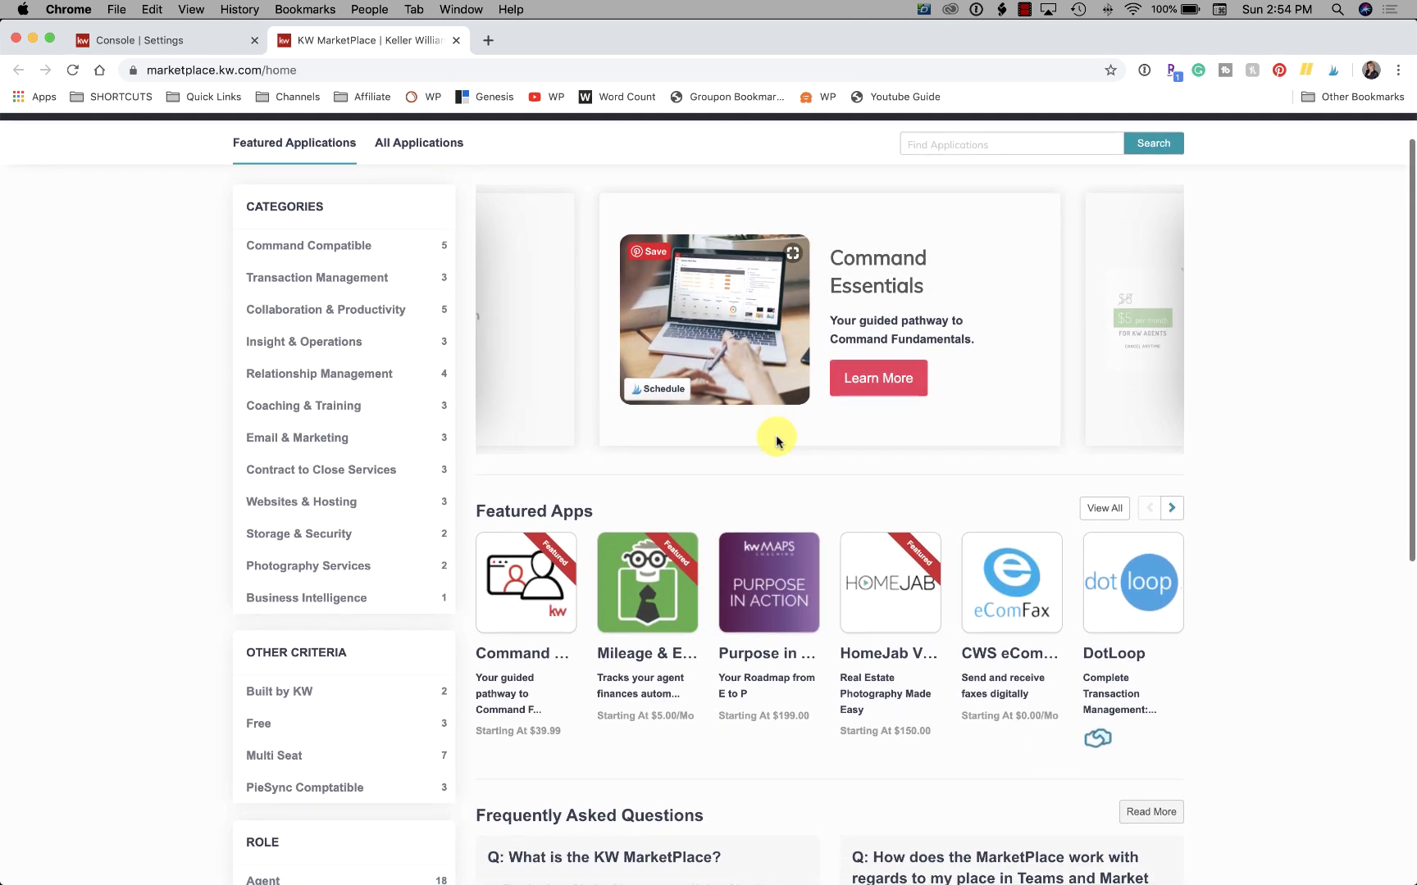
scroll(775, 441, "down", 2)
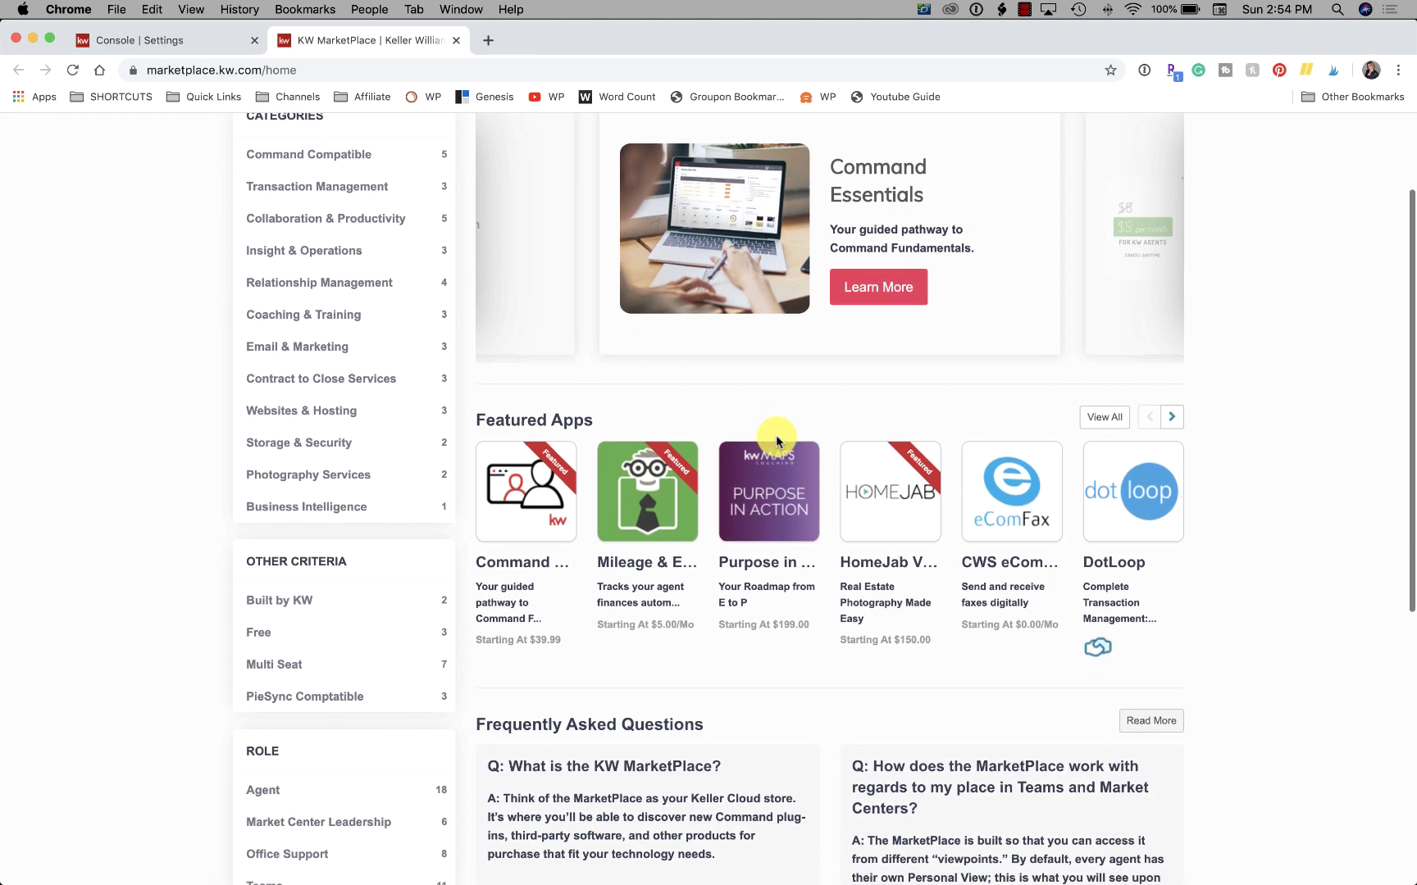
scroll(775, 435, "down", 3)
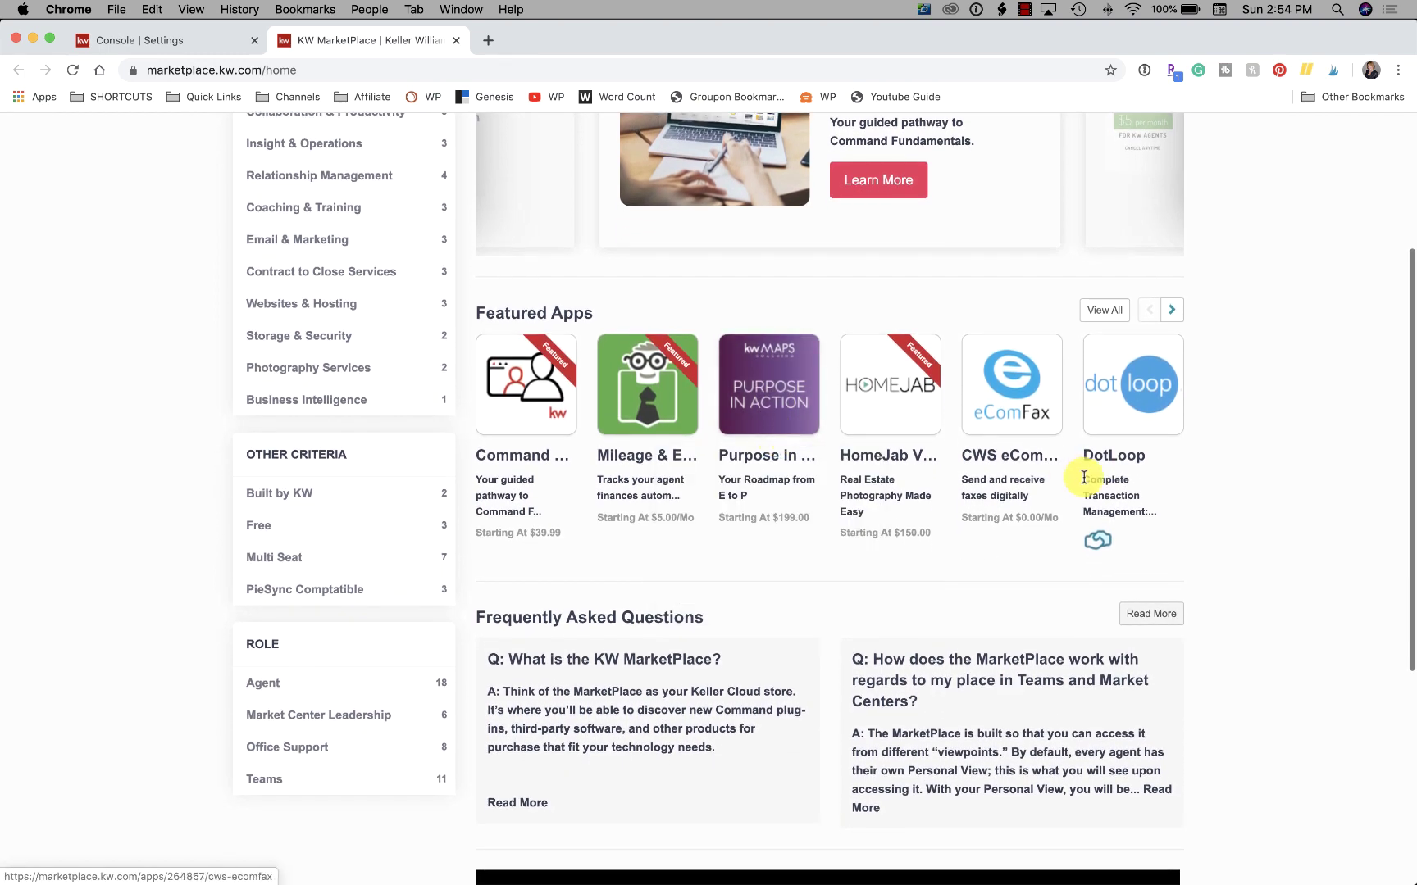
scroll(1084, 478, "up", 6)
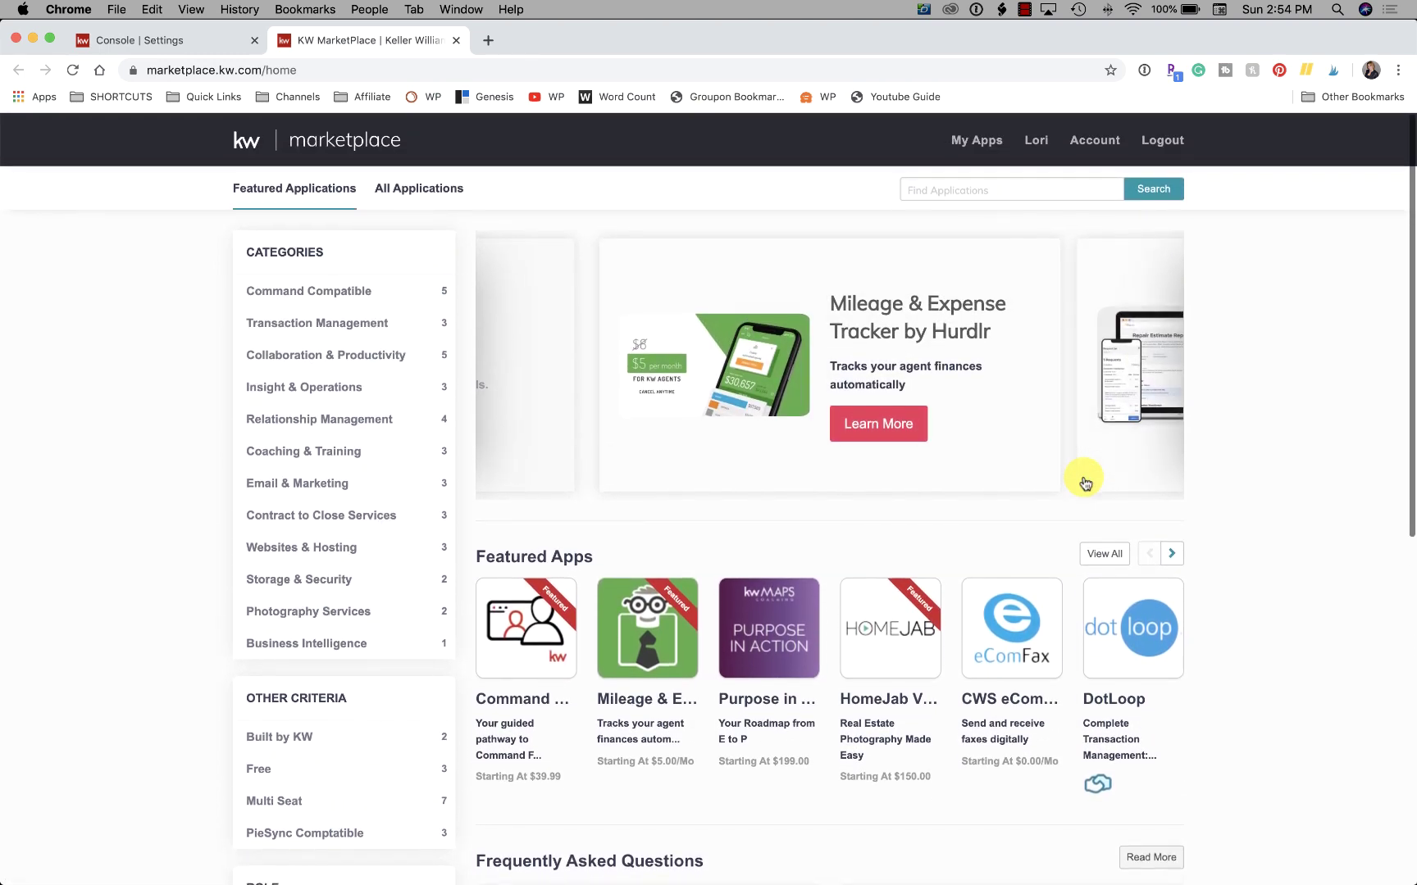
scroll(1084, 479, "down", 3)
mouse_move(1146, 469)
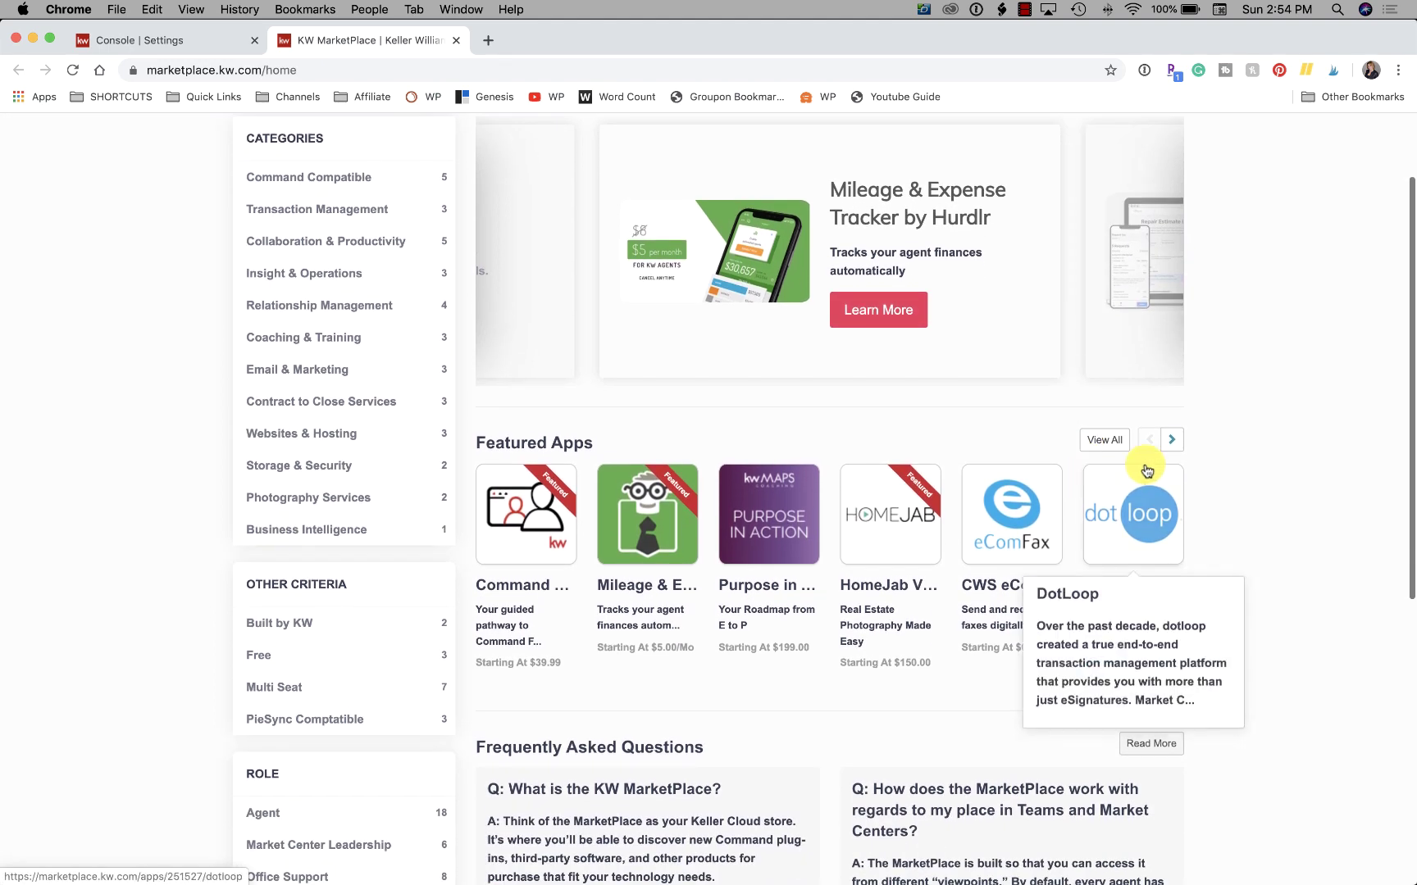
left_click(1172, 440)
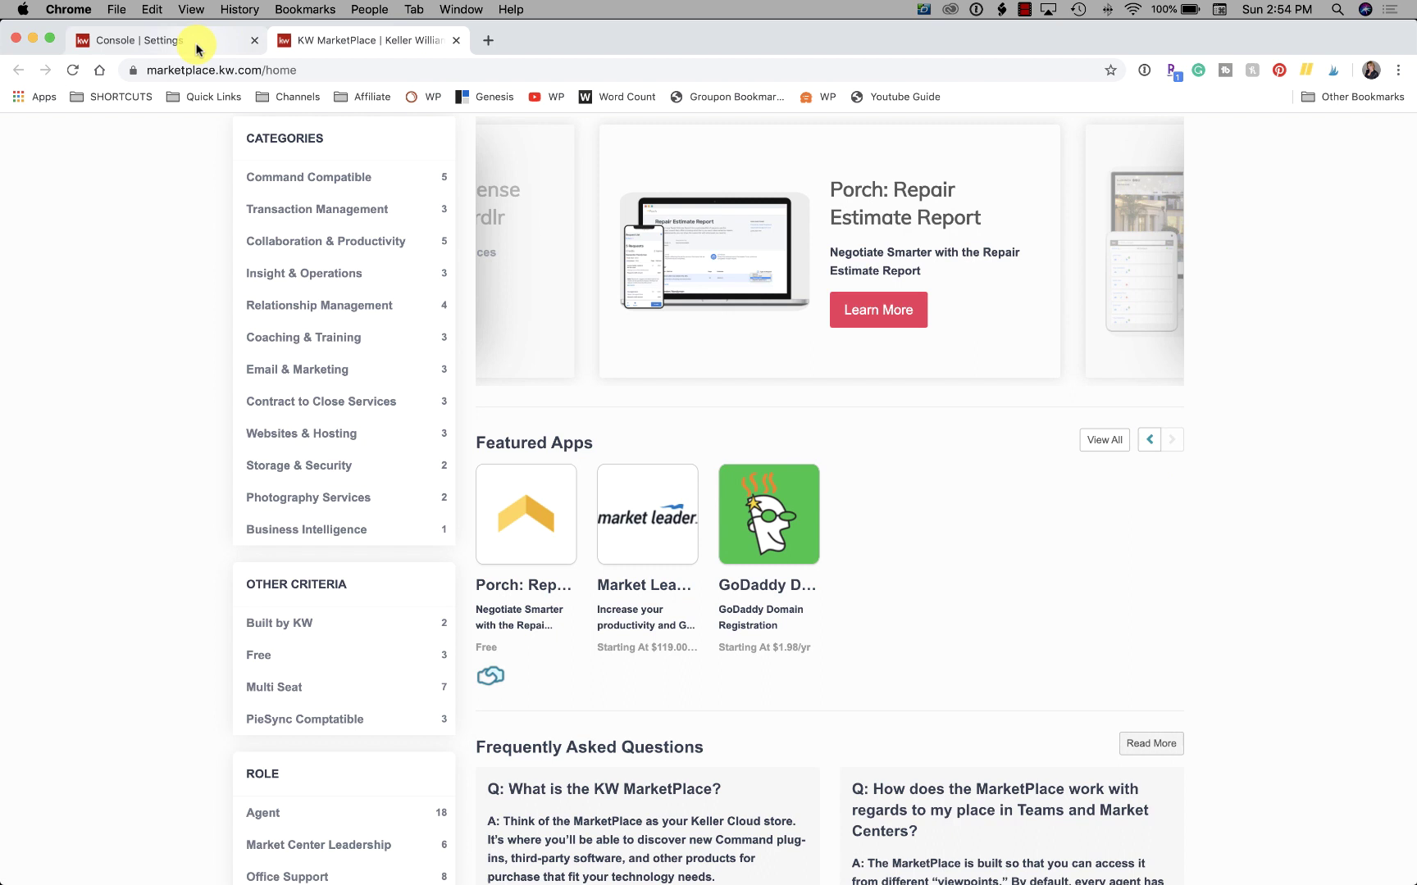
- Open the GoDaddy Domain Registration app page and scroll through its details
mouse_move(770, 558)
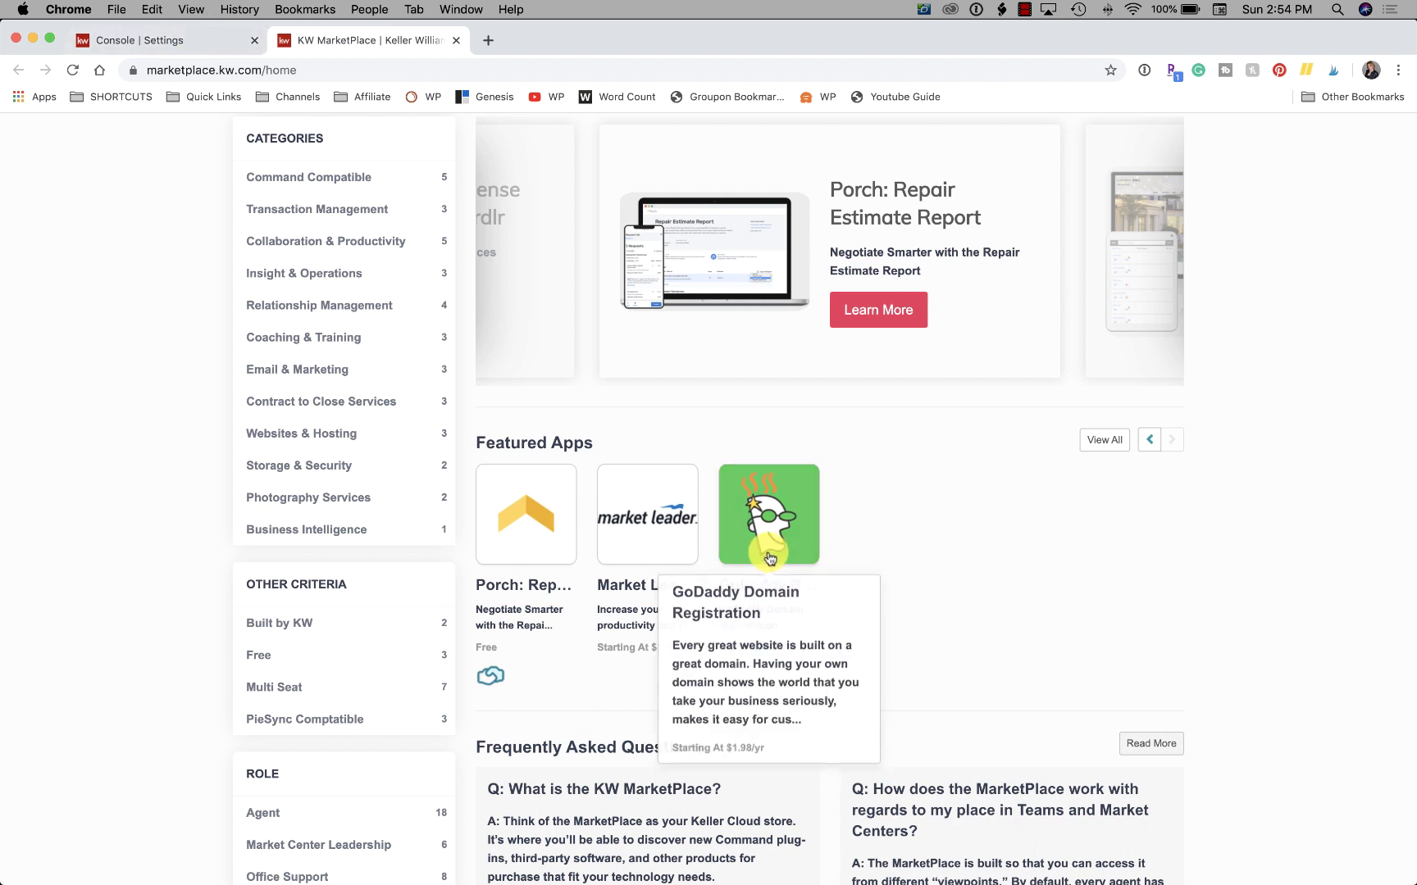
left_click(782, 503)
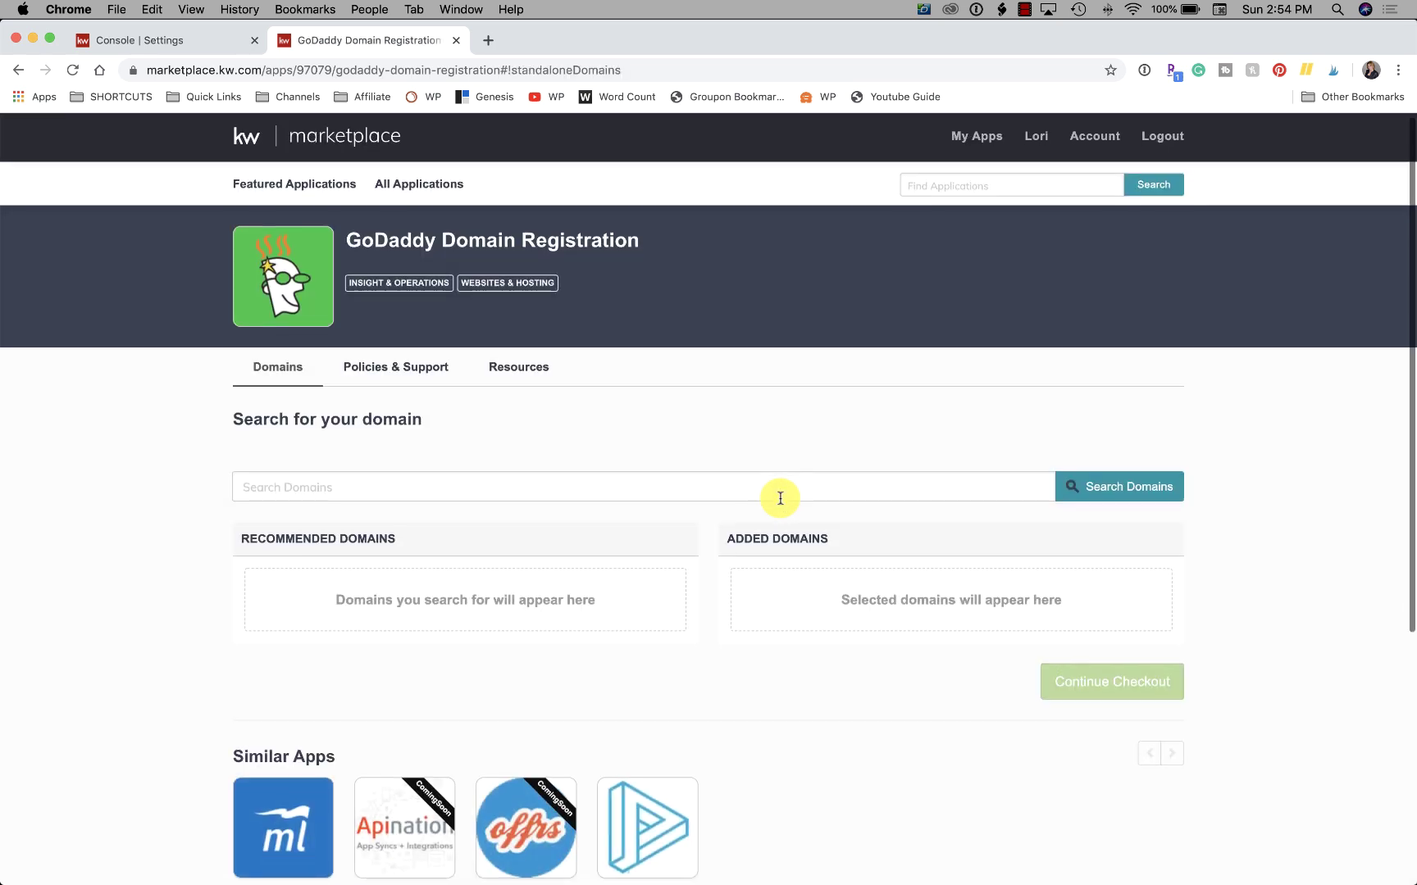
scroll(780, 497, "down", 1)
scroll(780, 498, "down", 3)
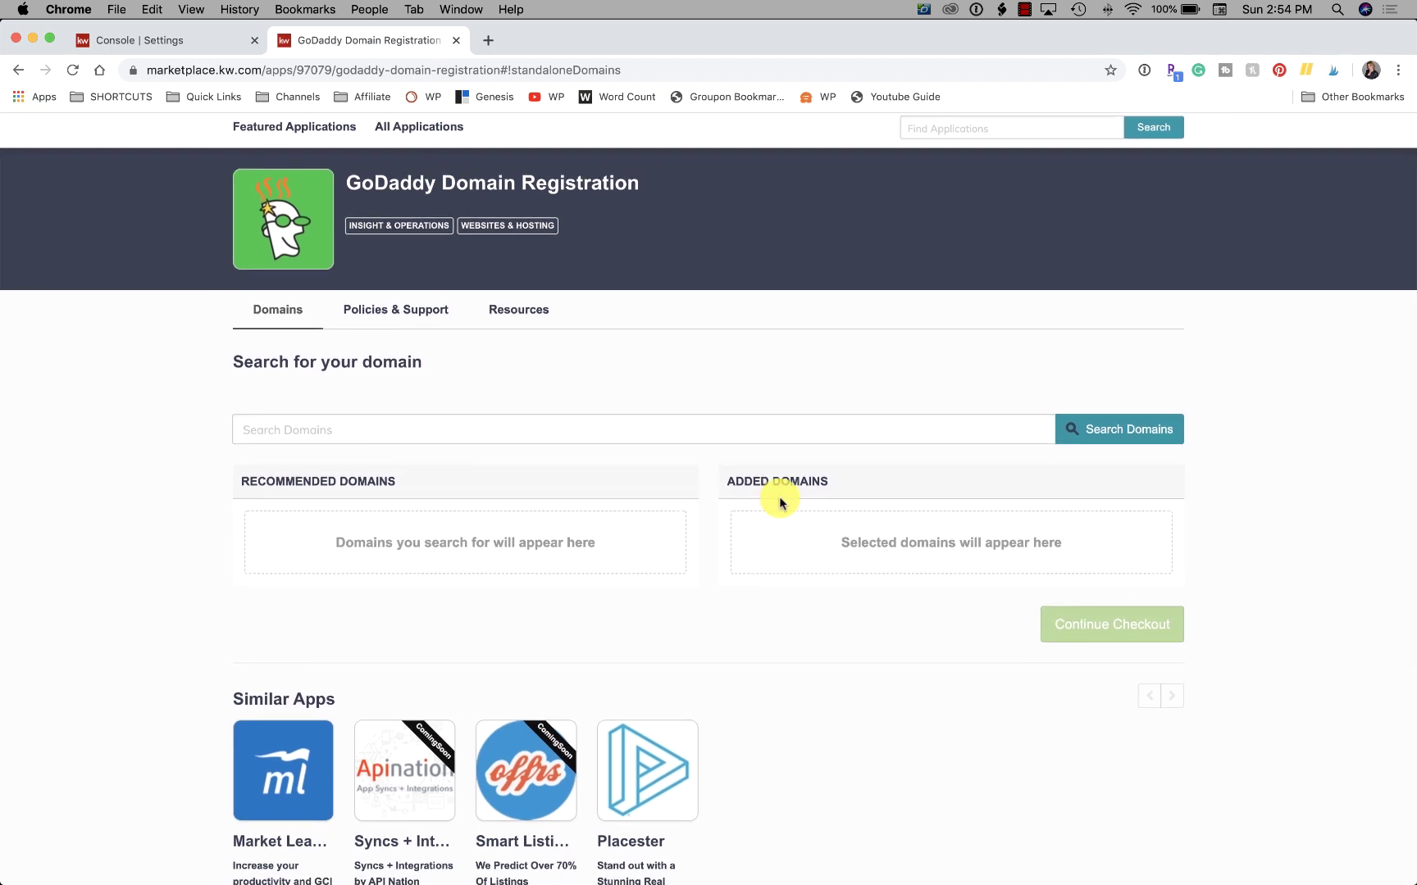
scroll(780, 497, "up", 3)
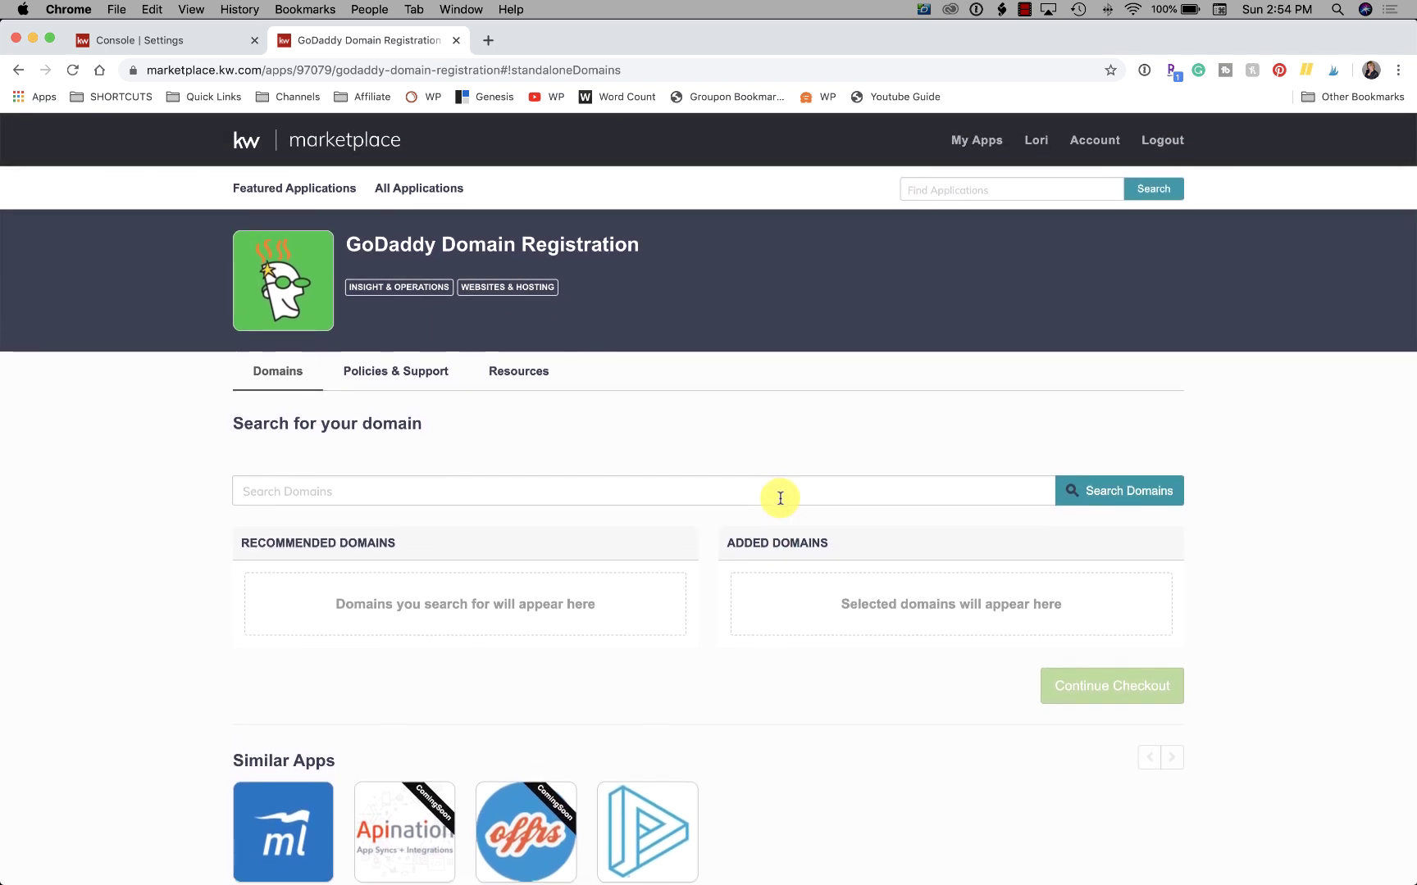
- Close the GoDaddy tab and scroll down the Connected Apps list in Console | Settings
left_click(455, 41)
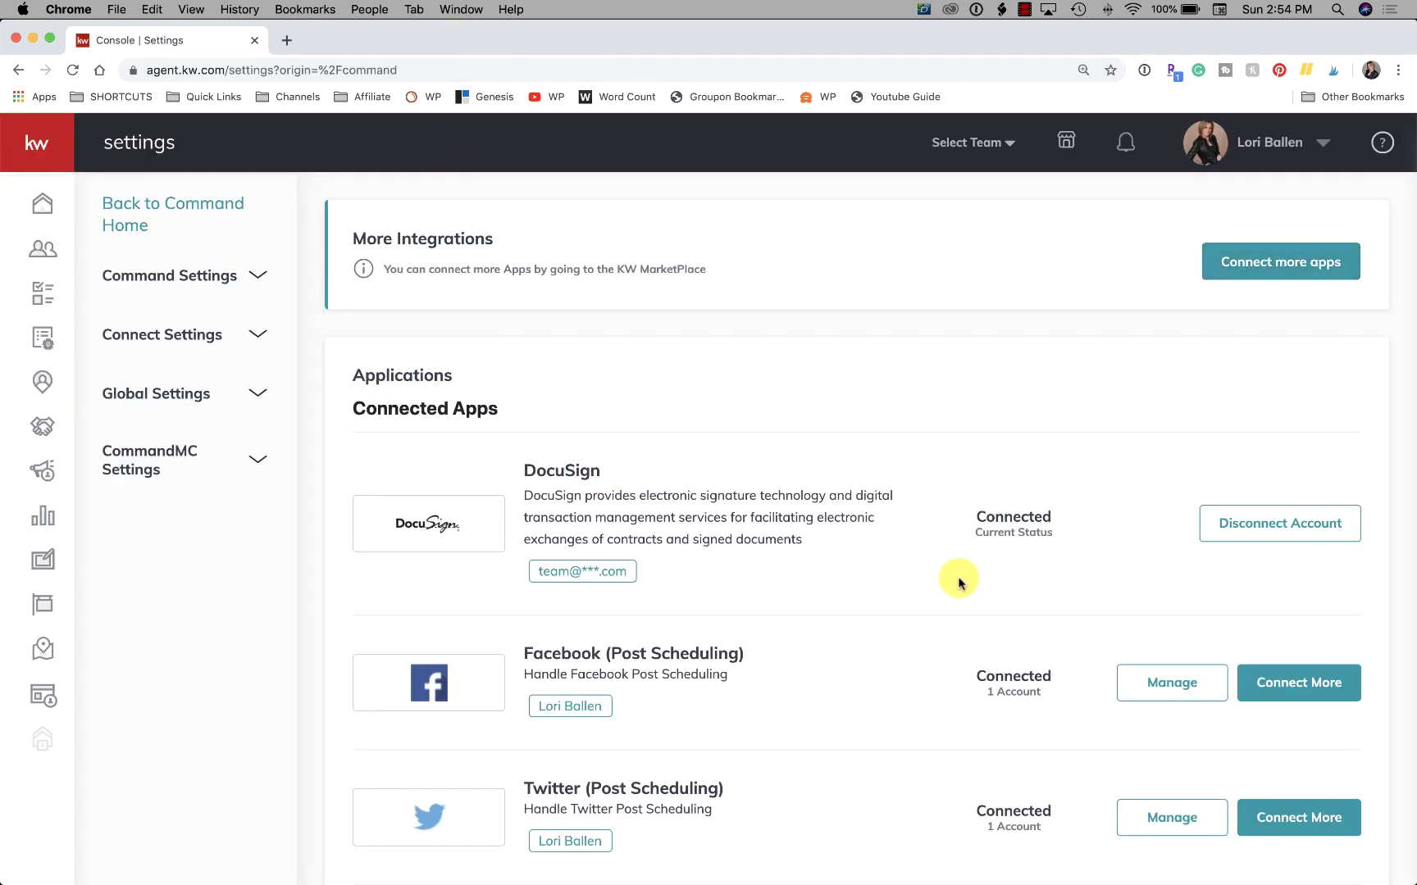
scroll(959, 583, "down", 3)
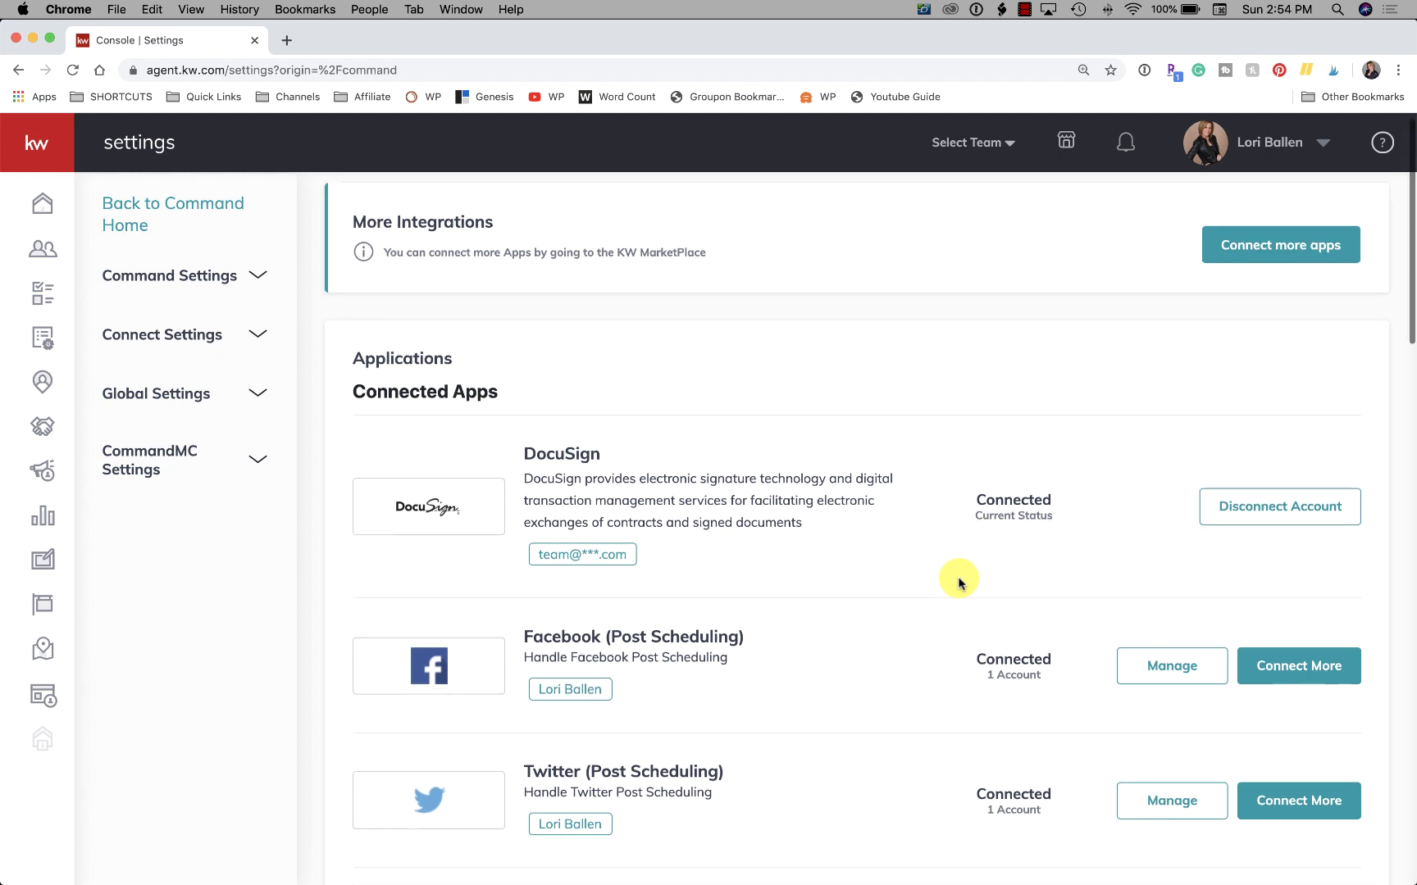
scroll(953, 581, "down", 2)
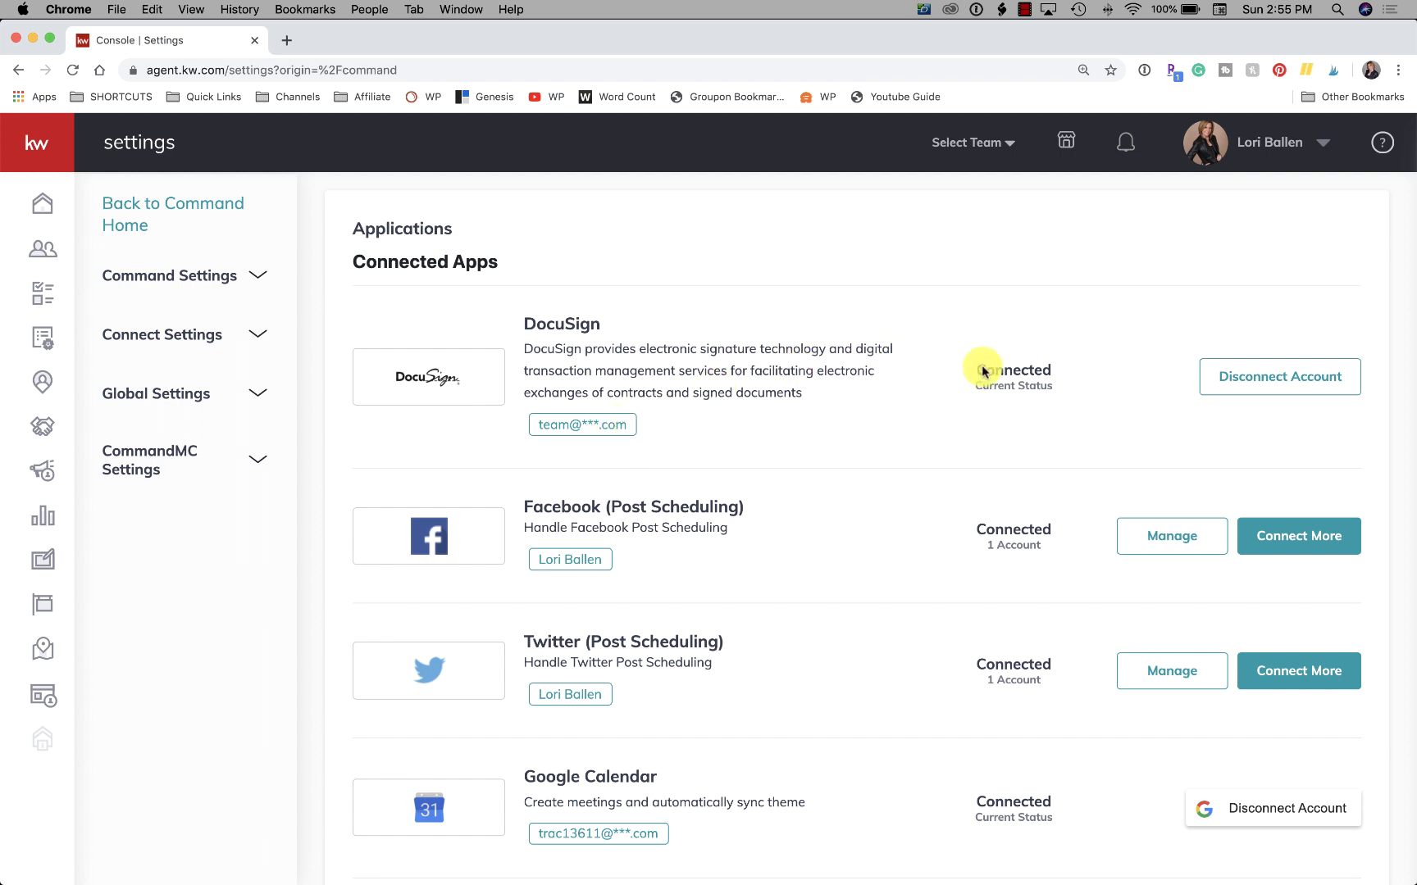
scroll(1235, 387, "down", 5)
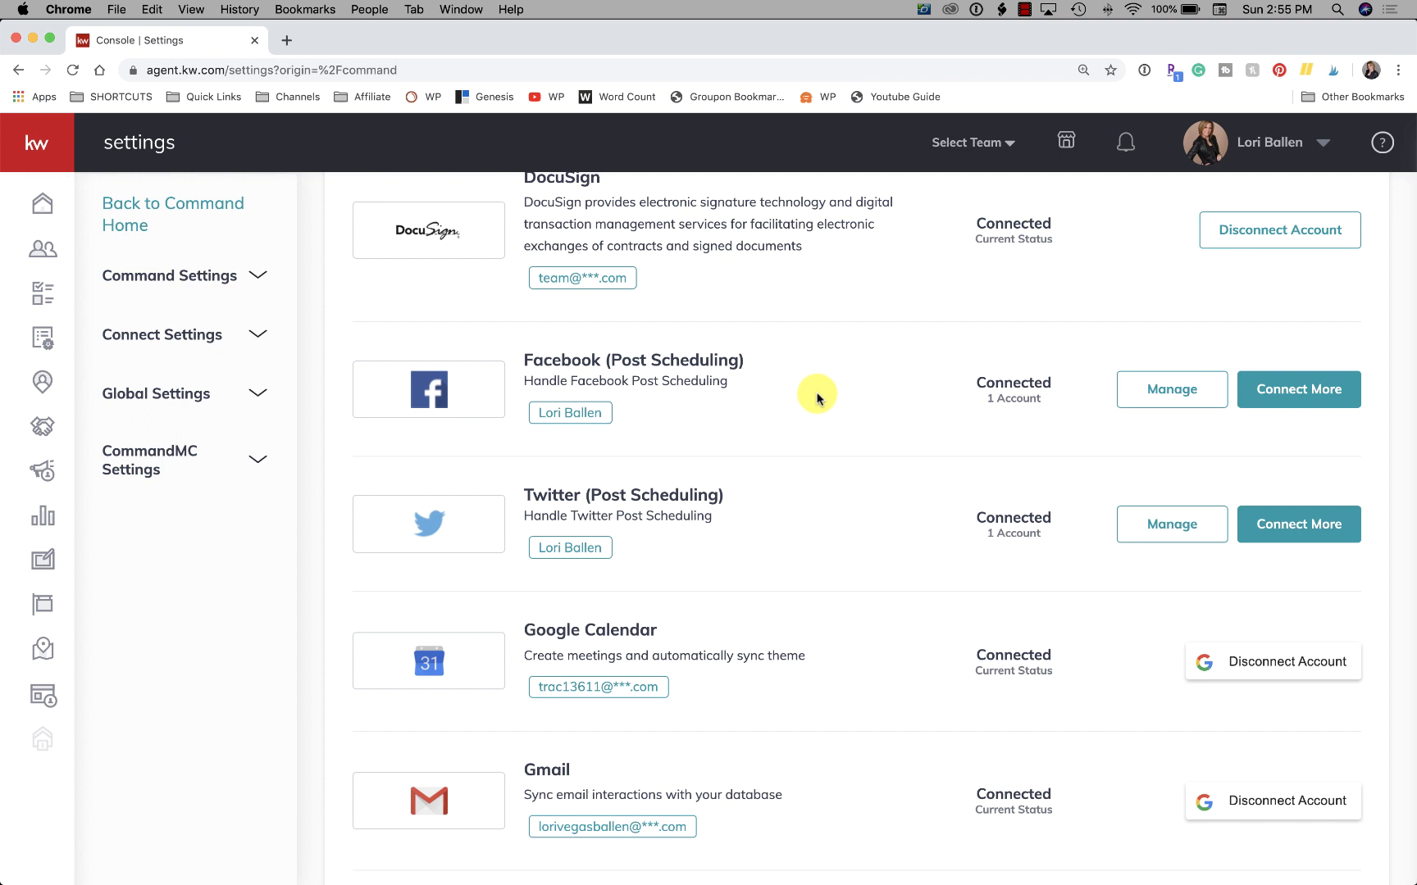
scroll(871, 380, "down", 2)
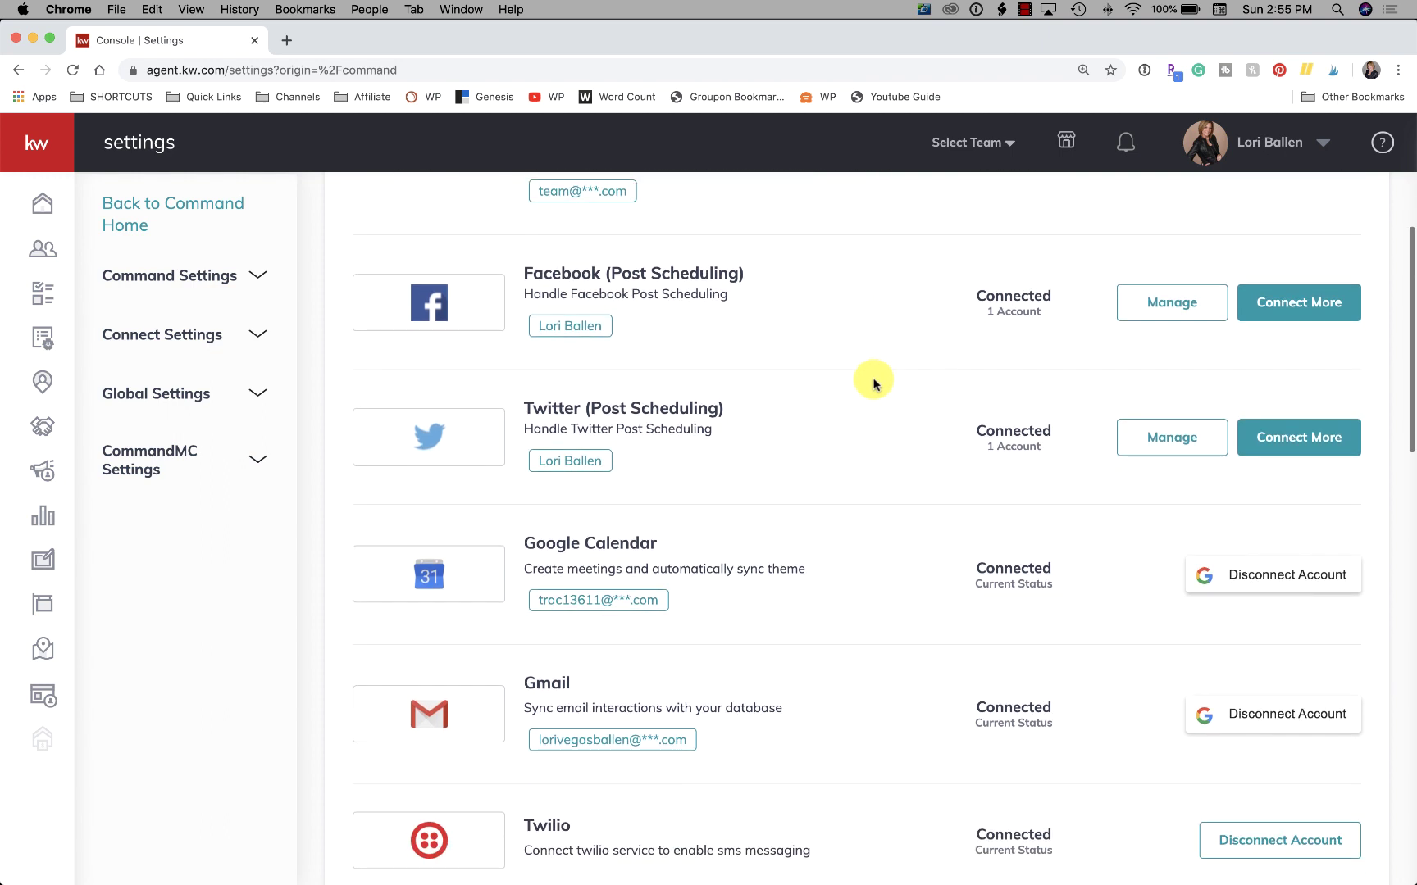
scroll(874, 384, "down", 1)
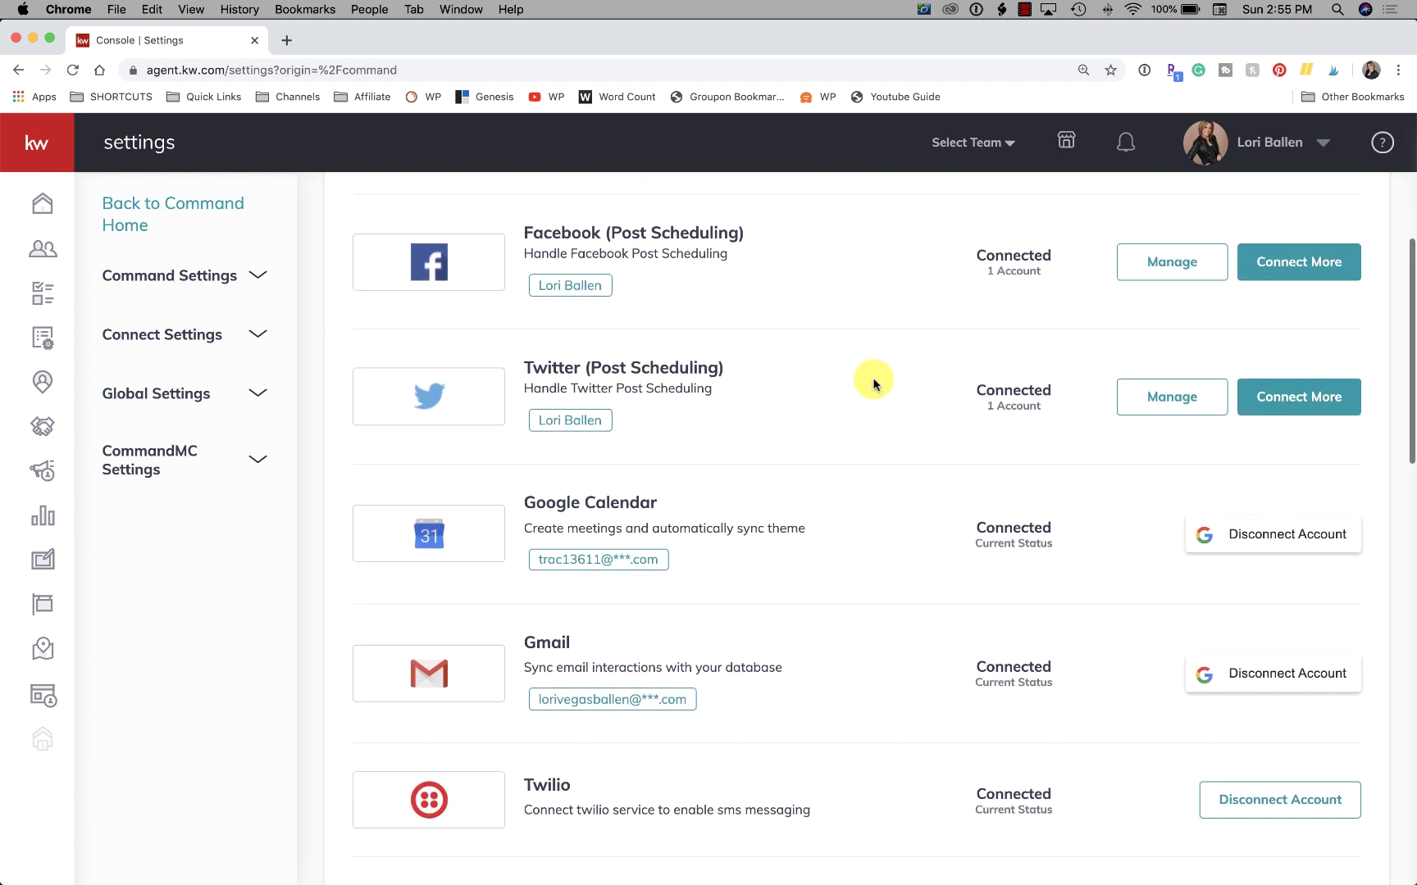
scroll(874, 384, "down", 1)
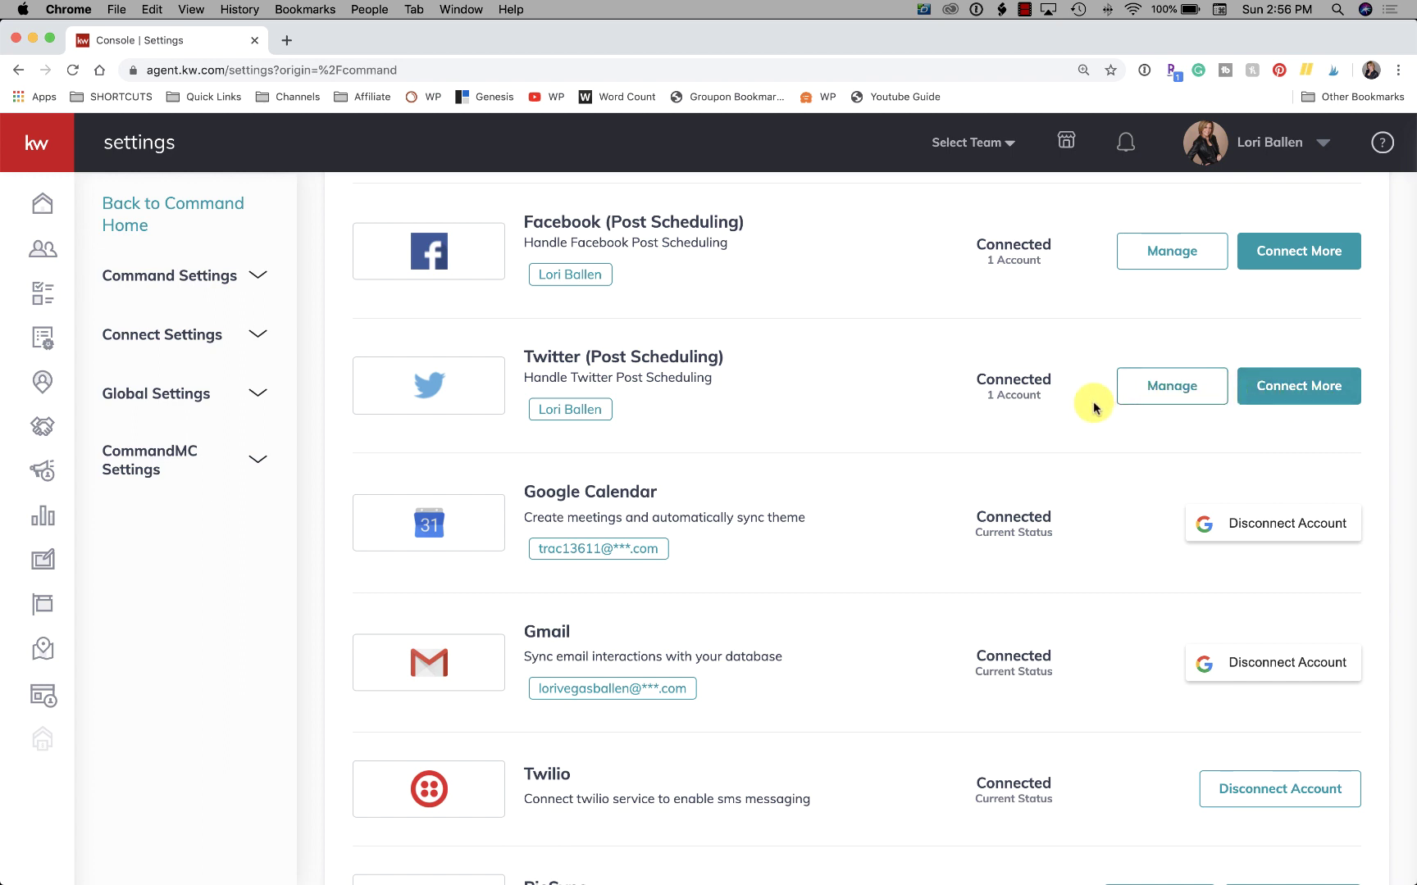
scroll(959, 375, "down", 2)
scroll(959, 376, "down", 3)
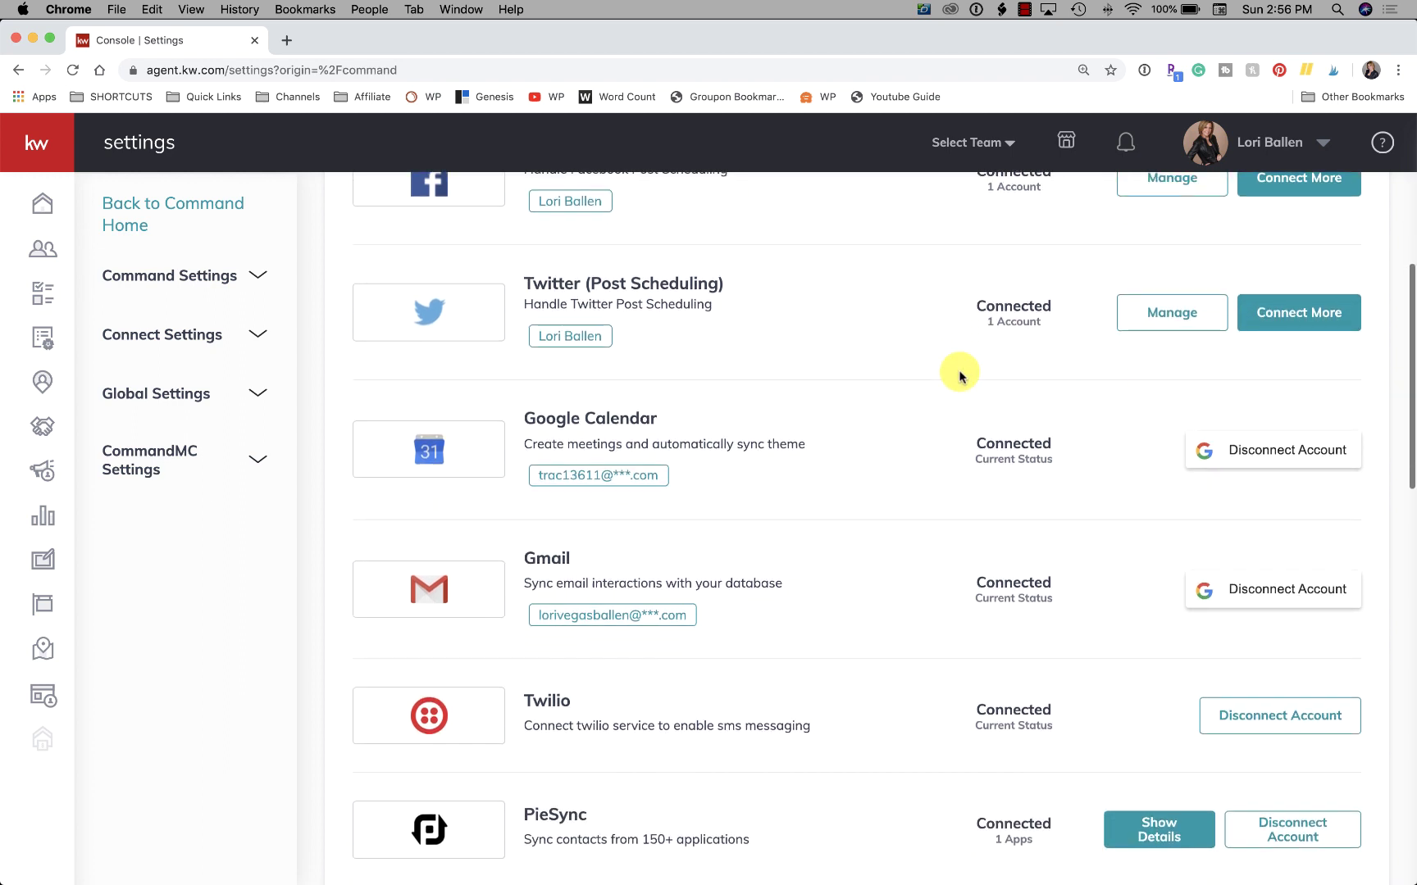
scroll(960, 375, "down", 1)
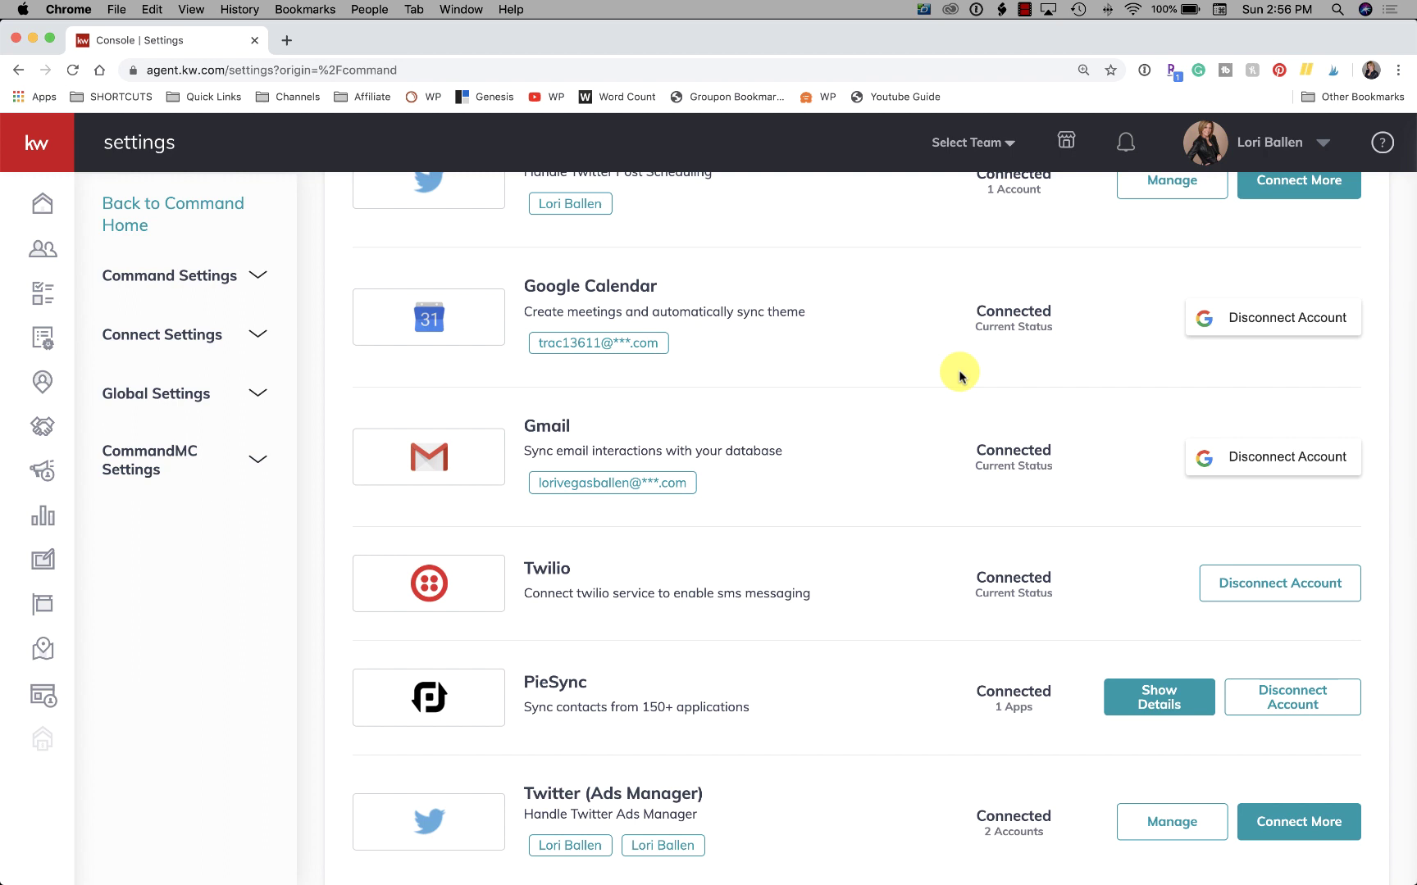
- Open the Contacts page in a new browser tab and switch to it
right_click(43, 260)
left_click(59, 264)
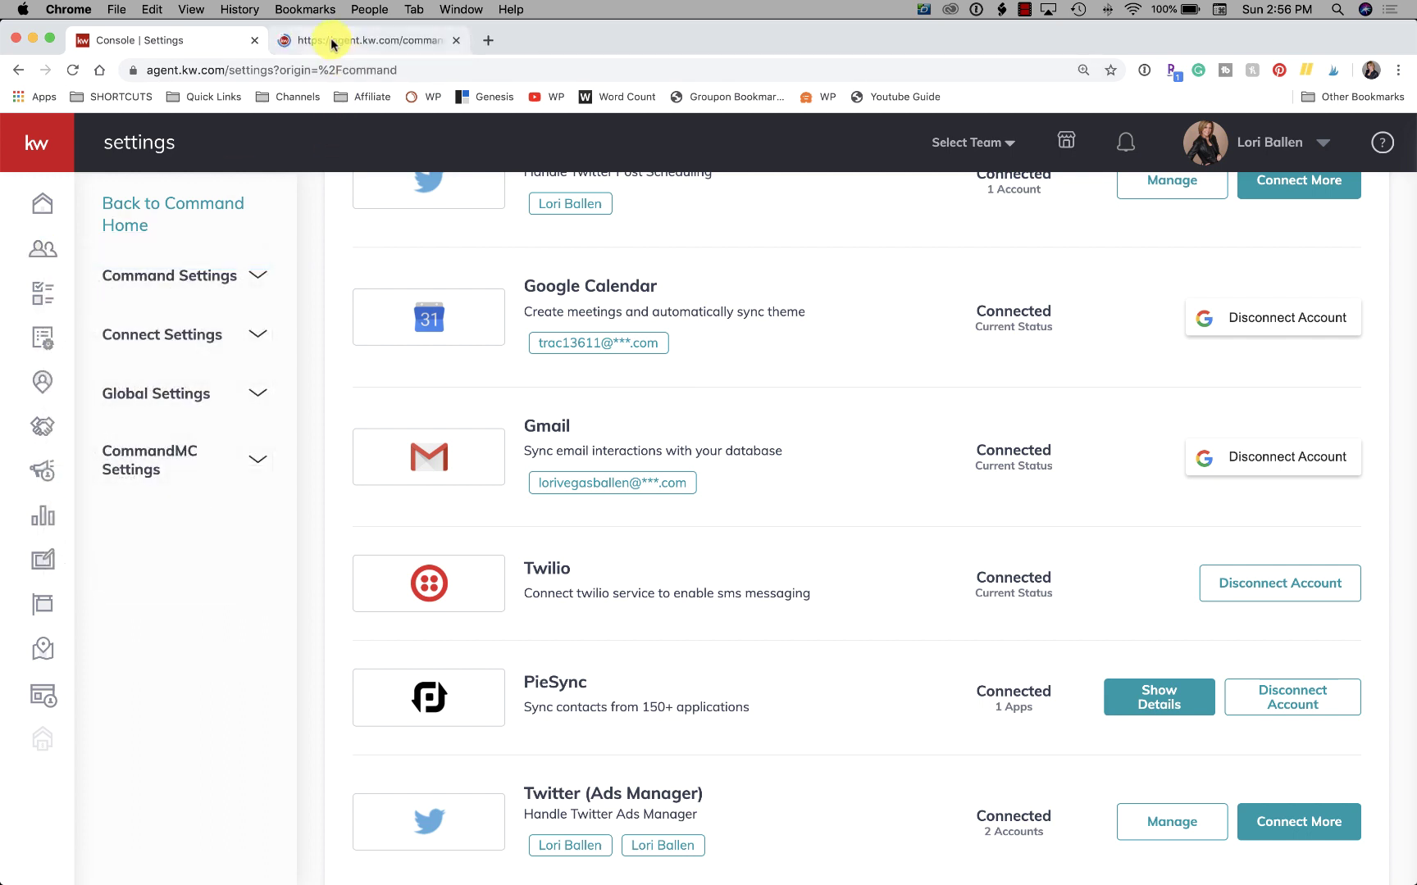
left_click(331, 38)
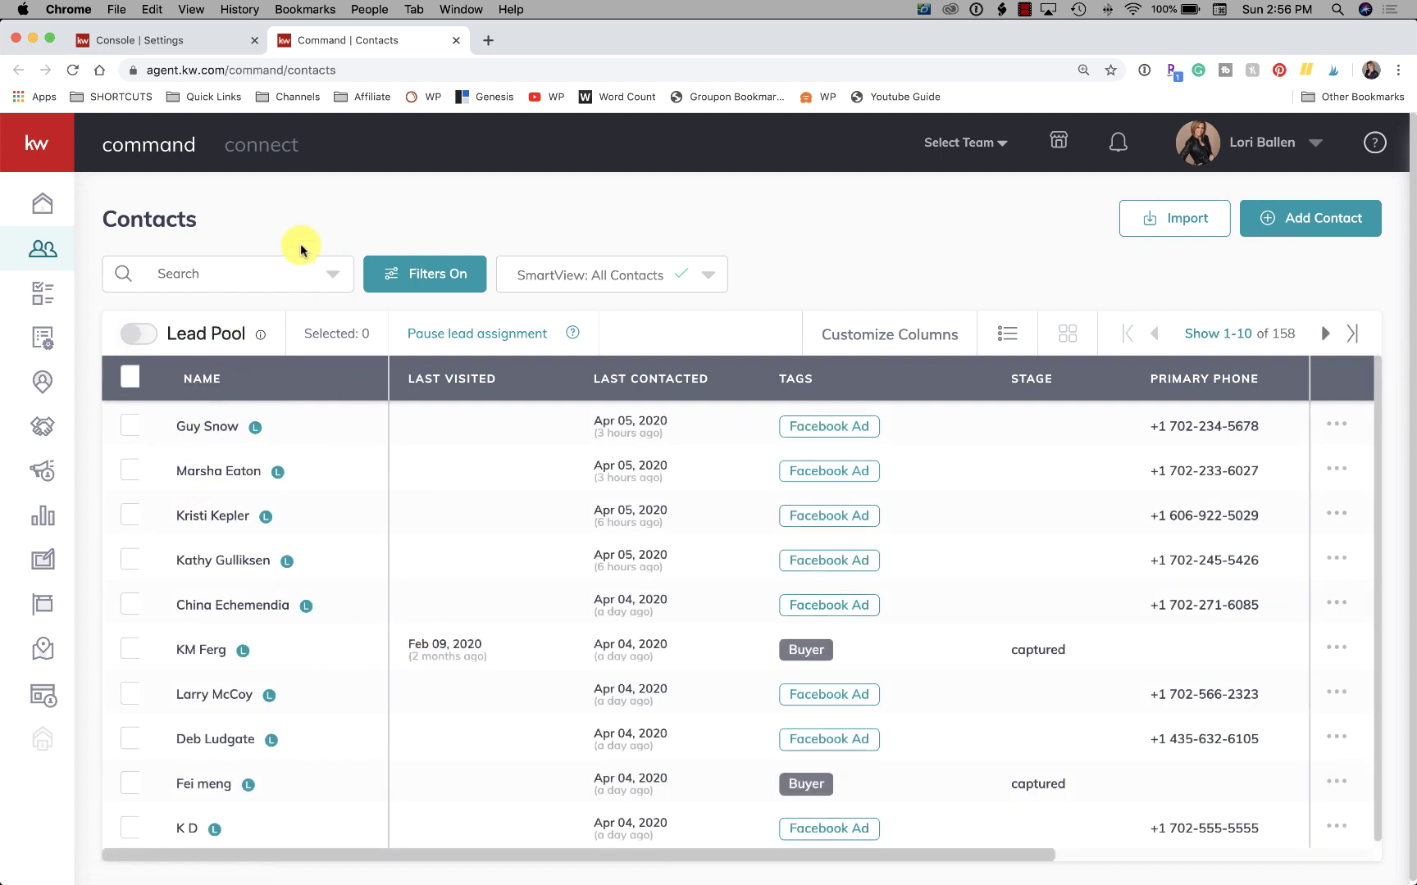
- Search contacts by the contact's name and open the matching record's timeline
left_click(209, 271)
type("ti")
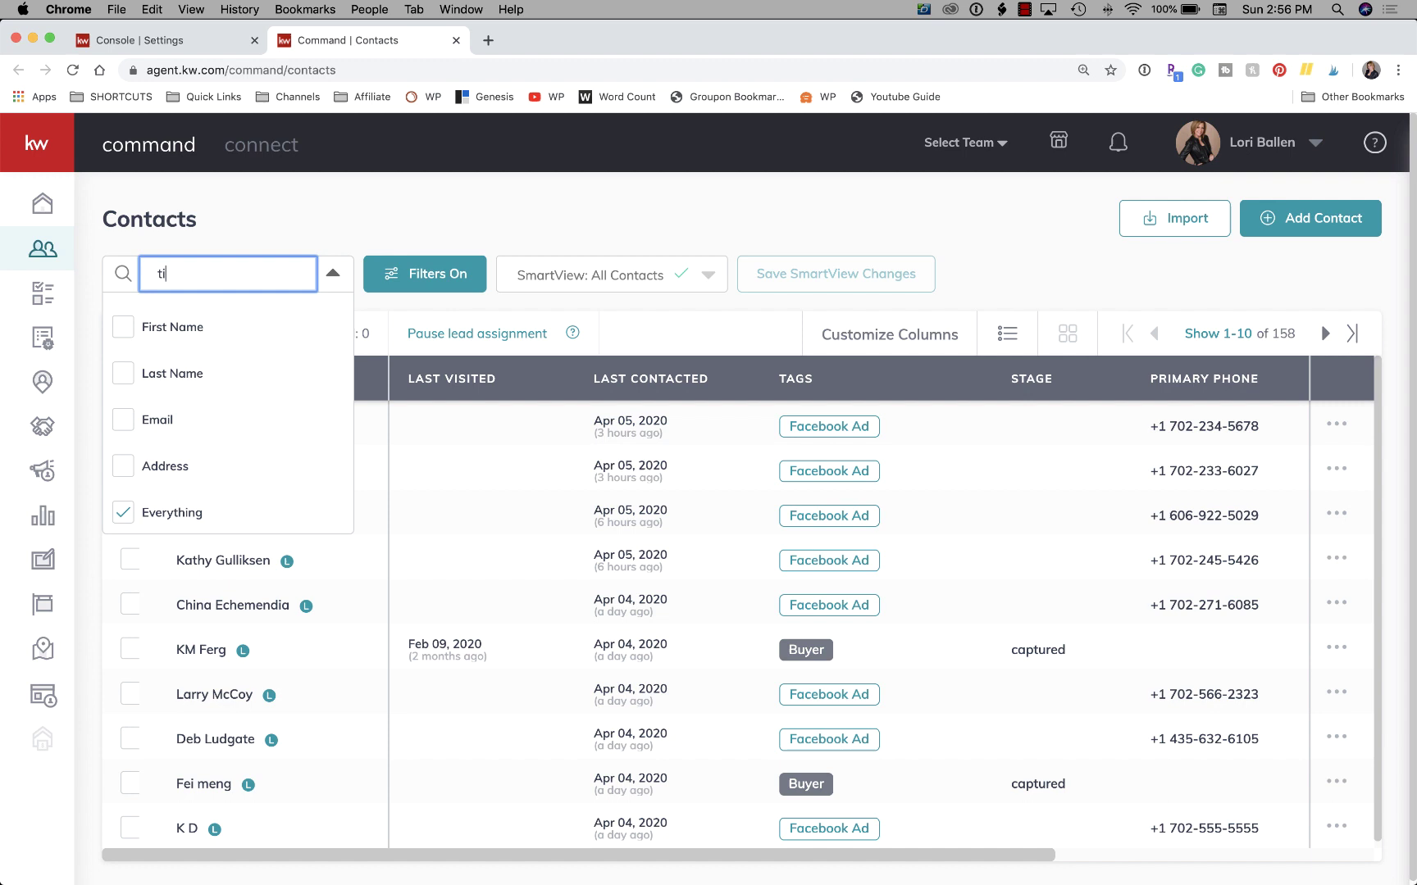
type("nker")
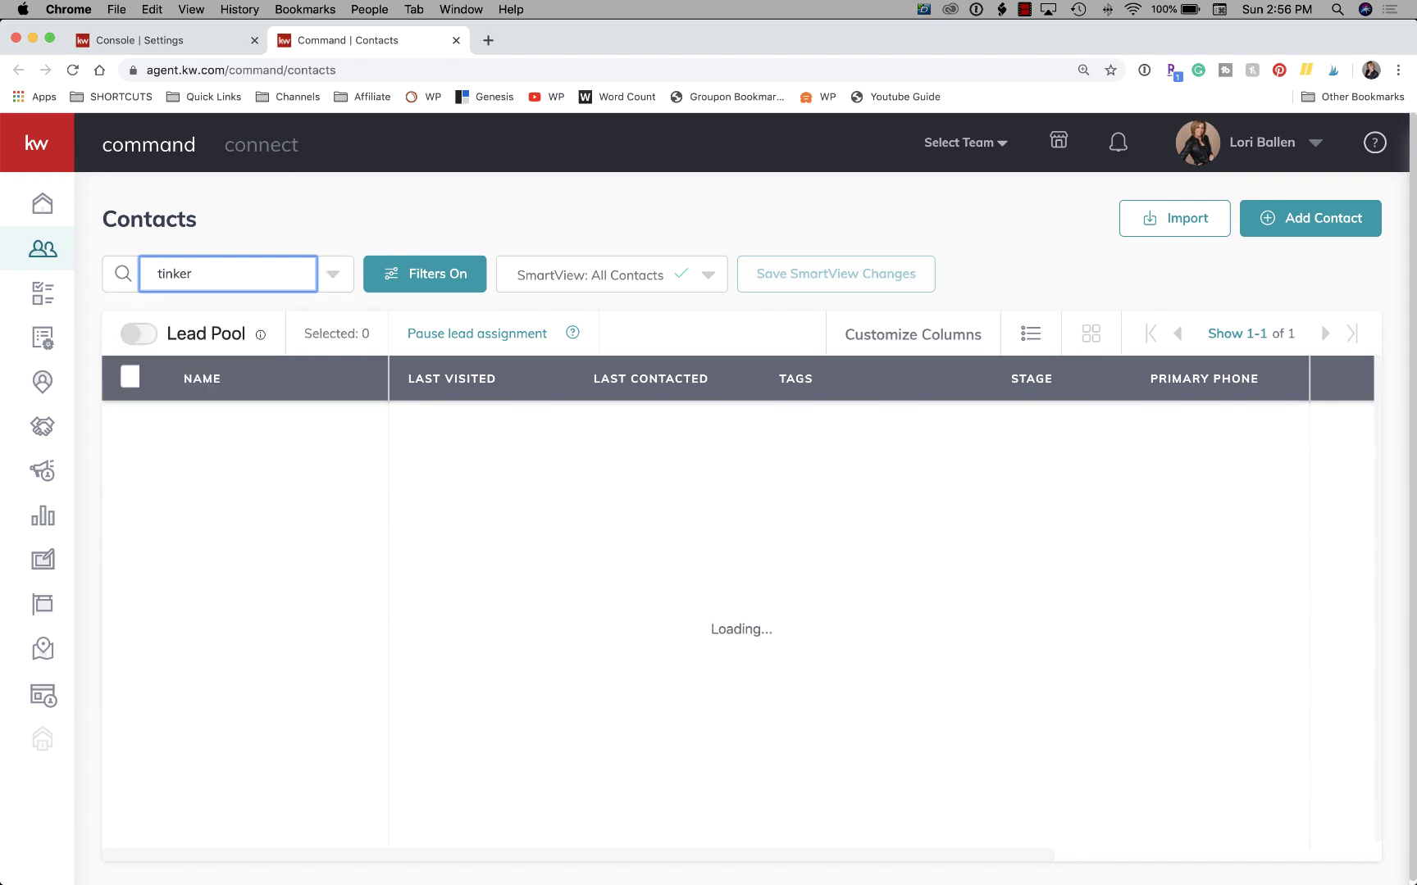
left_click(225, 433)
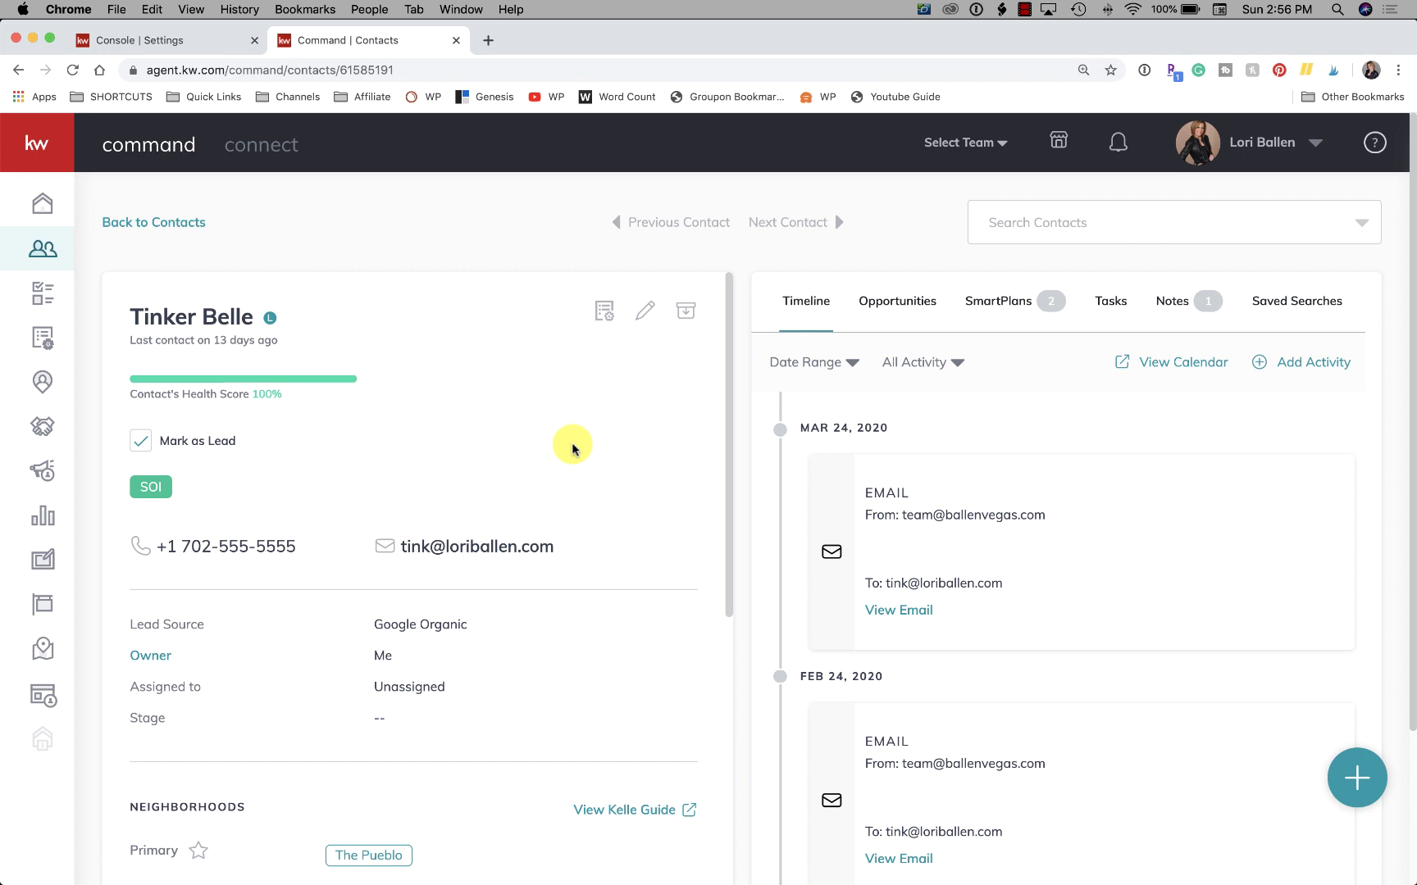
scroll(572, 448, "down", 2)
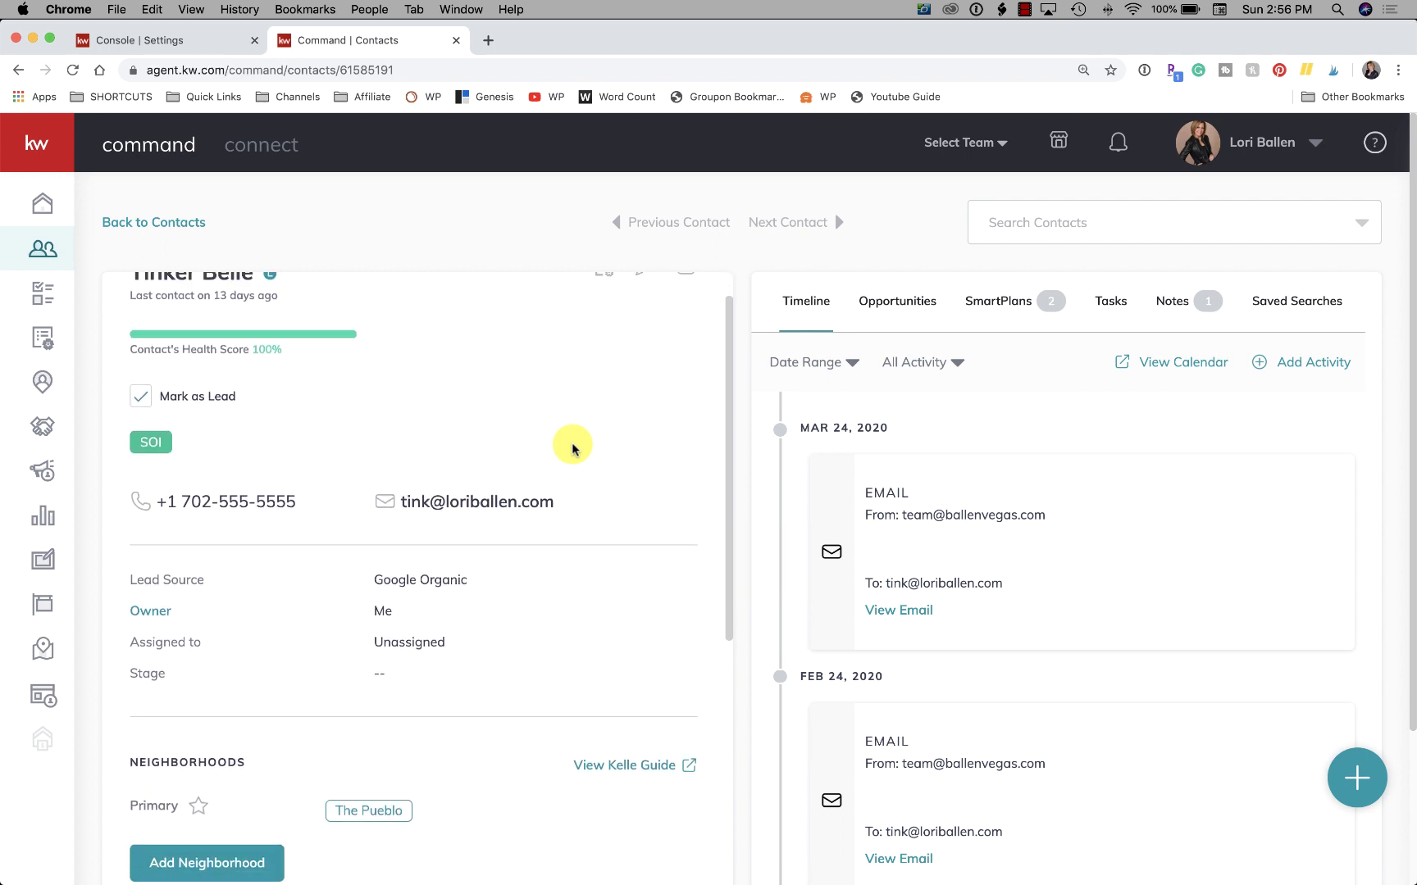
scroll(572, 449, "up", 1)
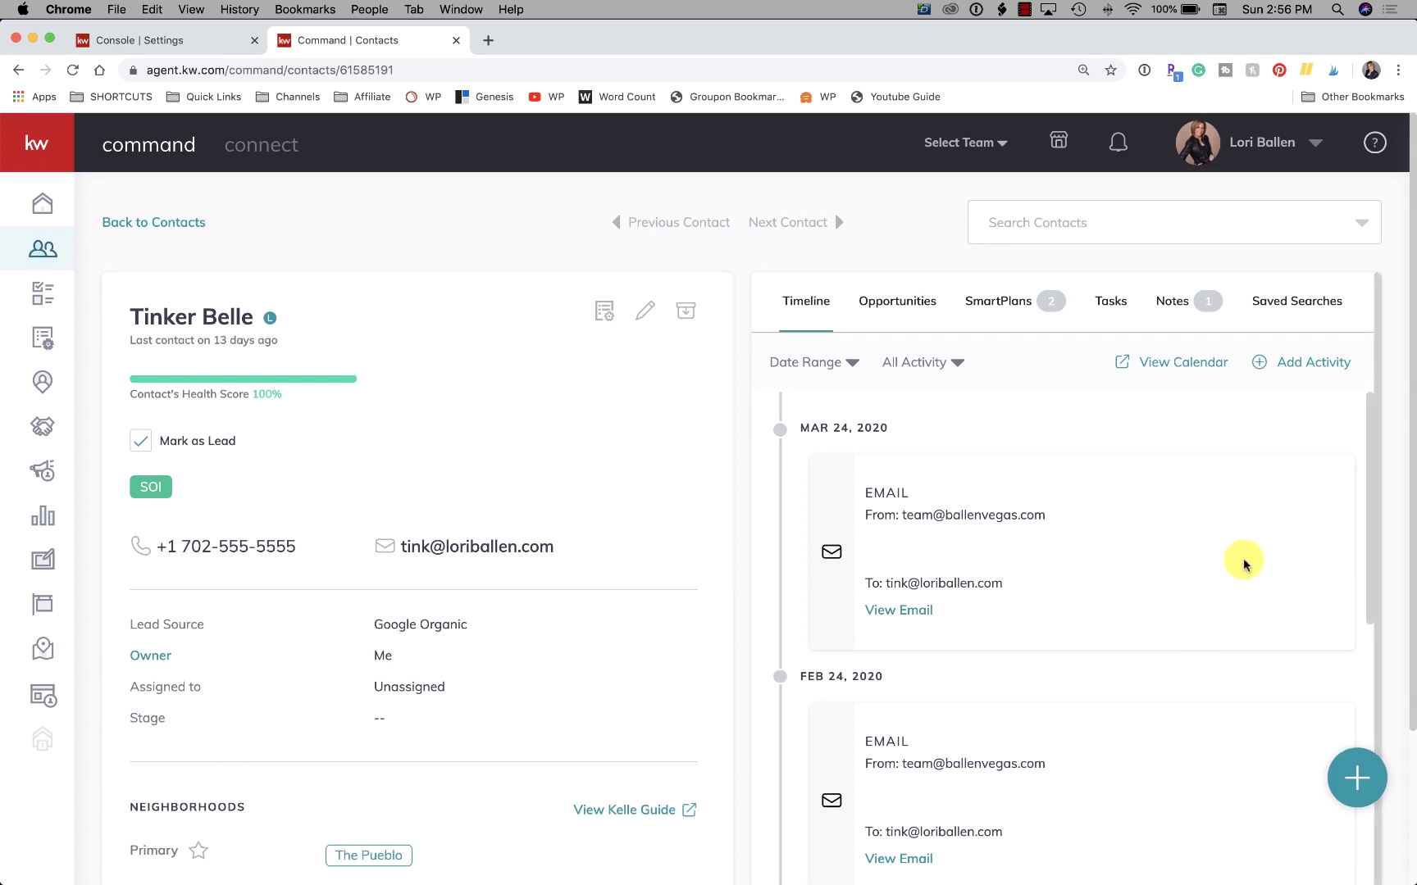
scroll(1244, 564, "down", 1)
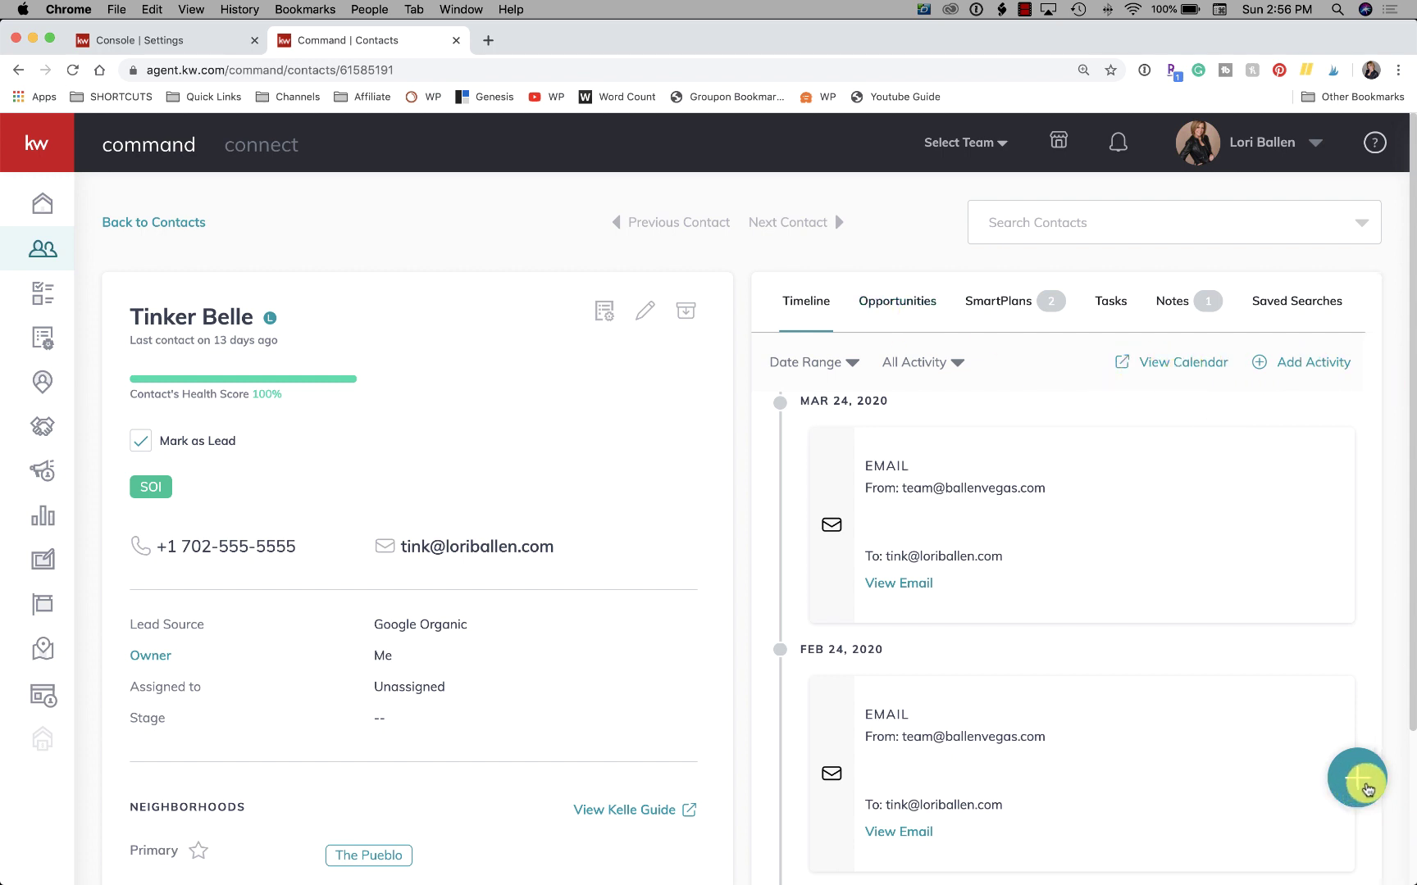
- Dismiss the Add New Activity form and open the contact's floating + quick actions
left_click(1308, 363)
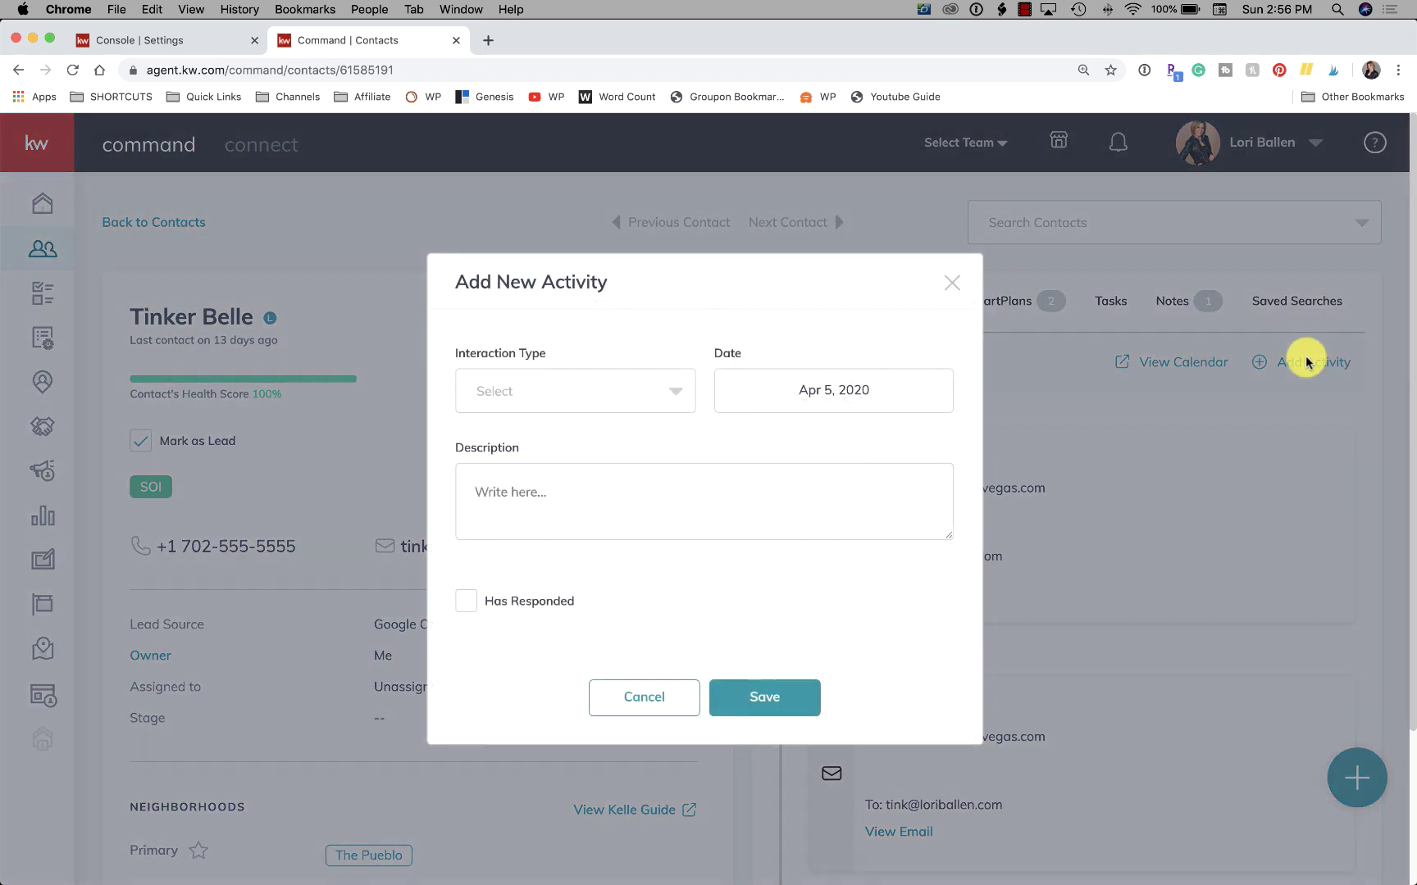
left_click(953, 284)
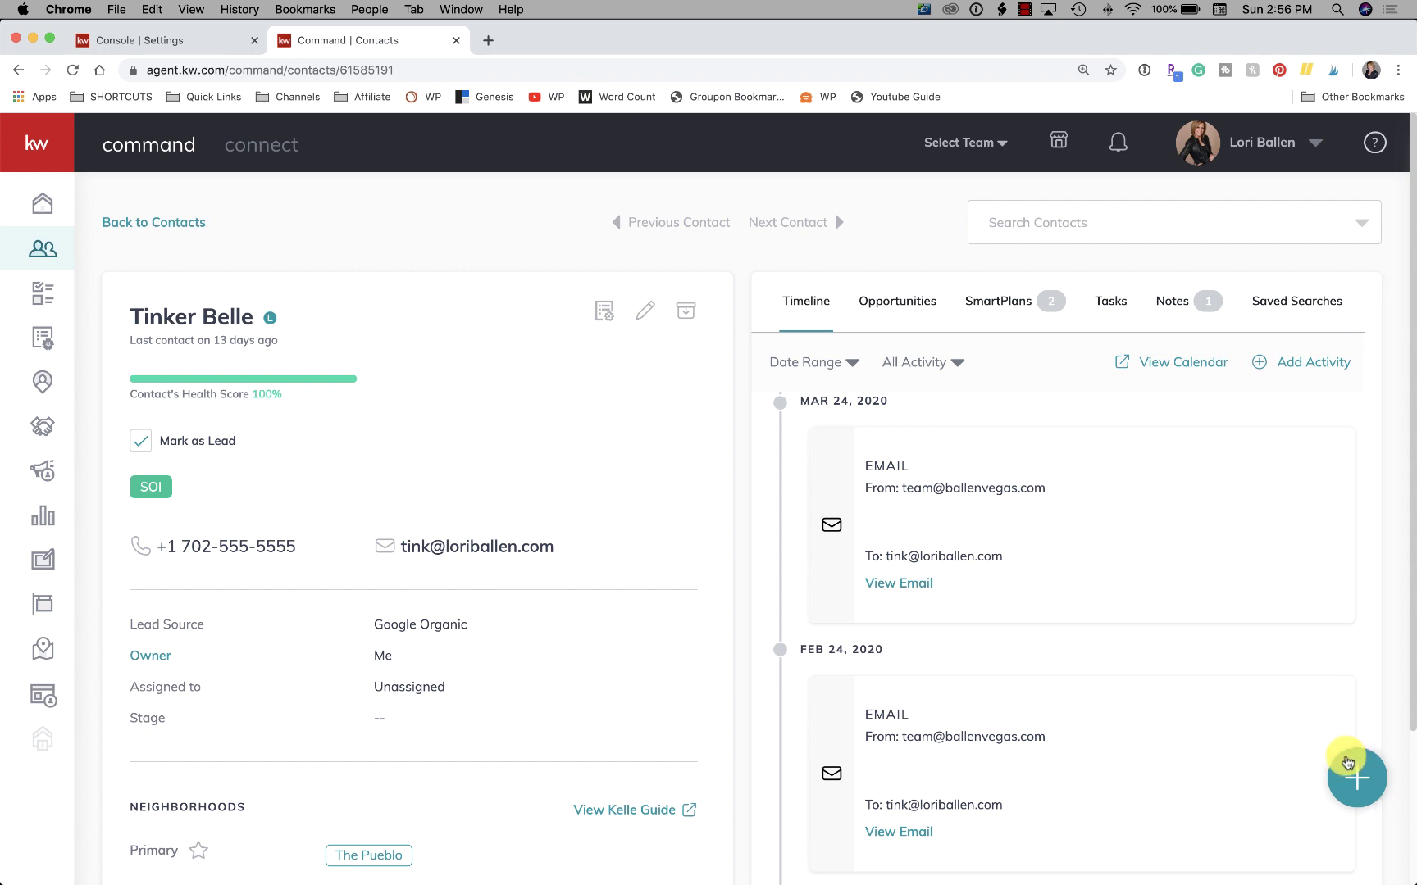
left_click(1360, 787)
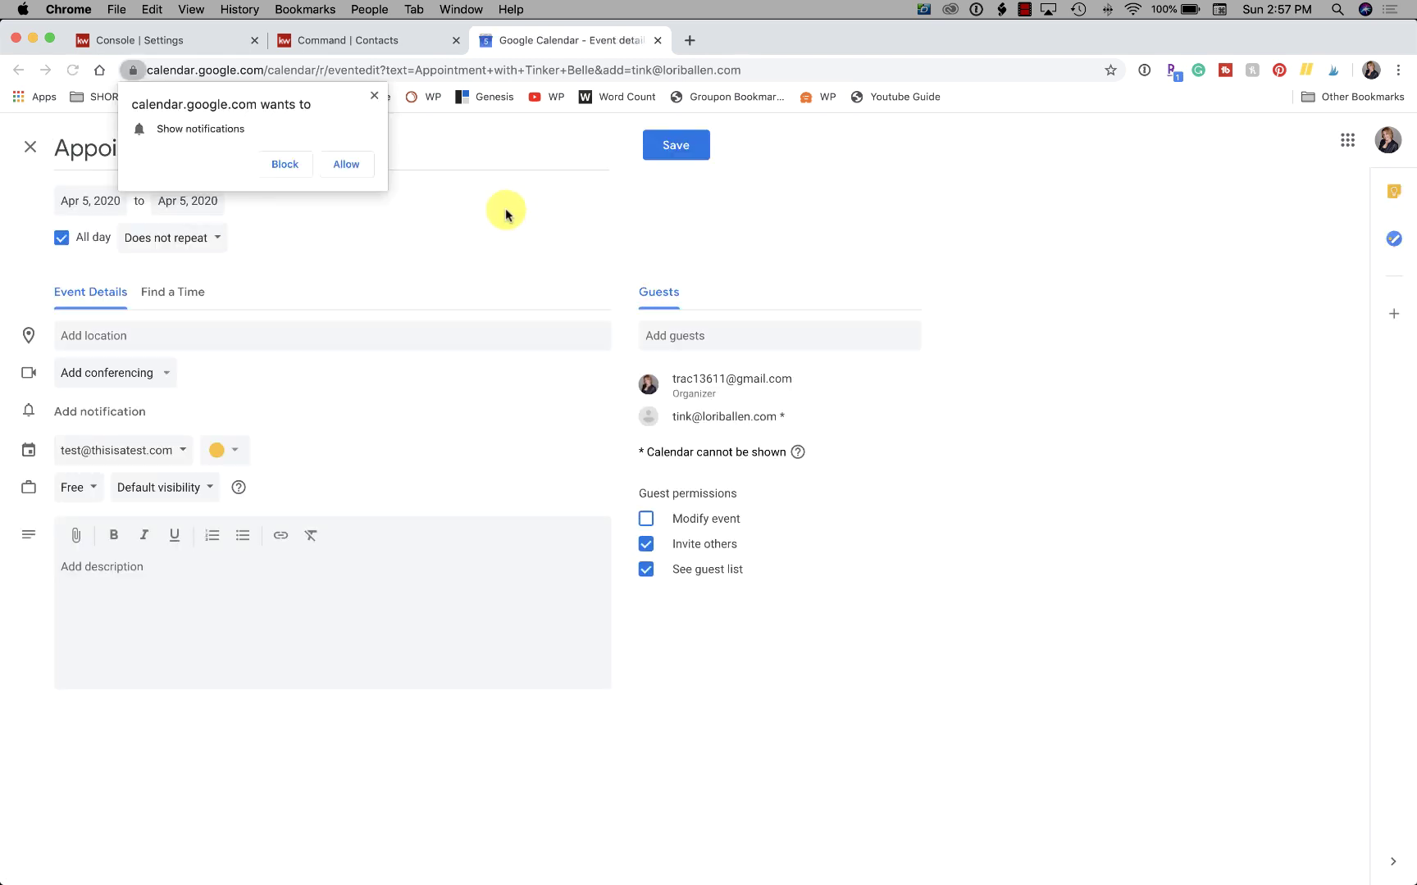
- In the calendar draft, dismiss notifications and review repeat and guest-invite options unchanged
left_click(375, 97)
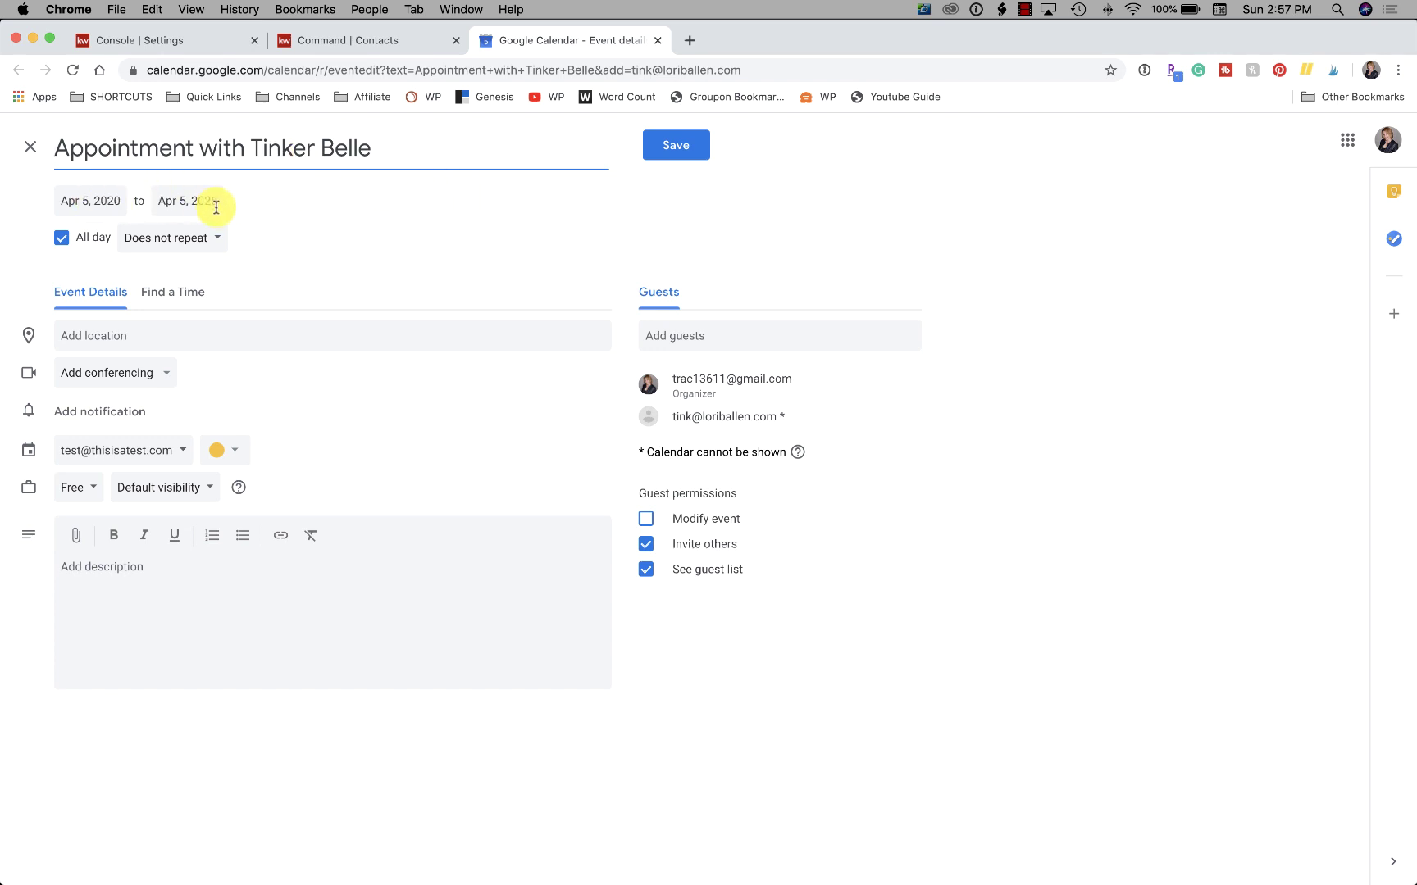
left_click(163, 244)
left_click(387, 271)
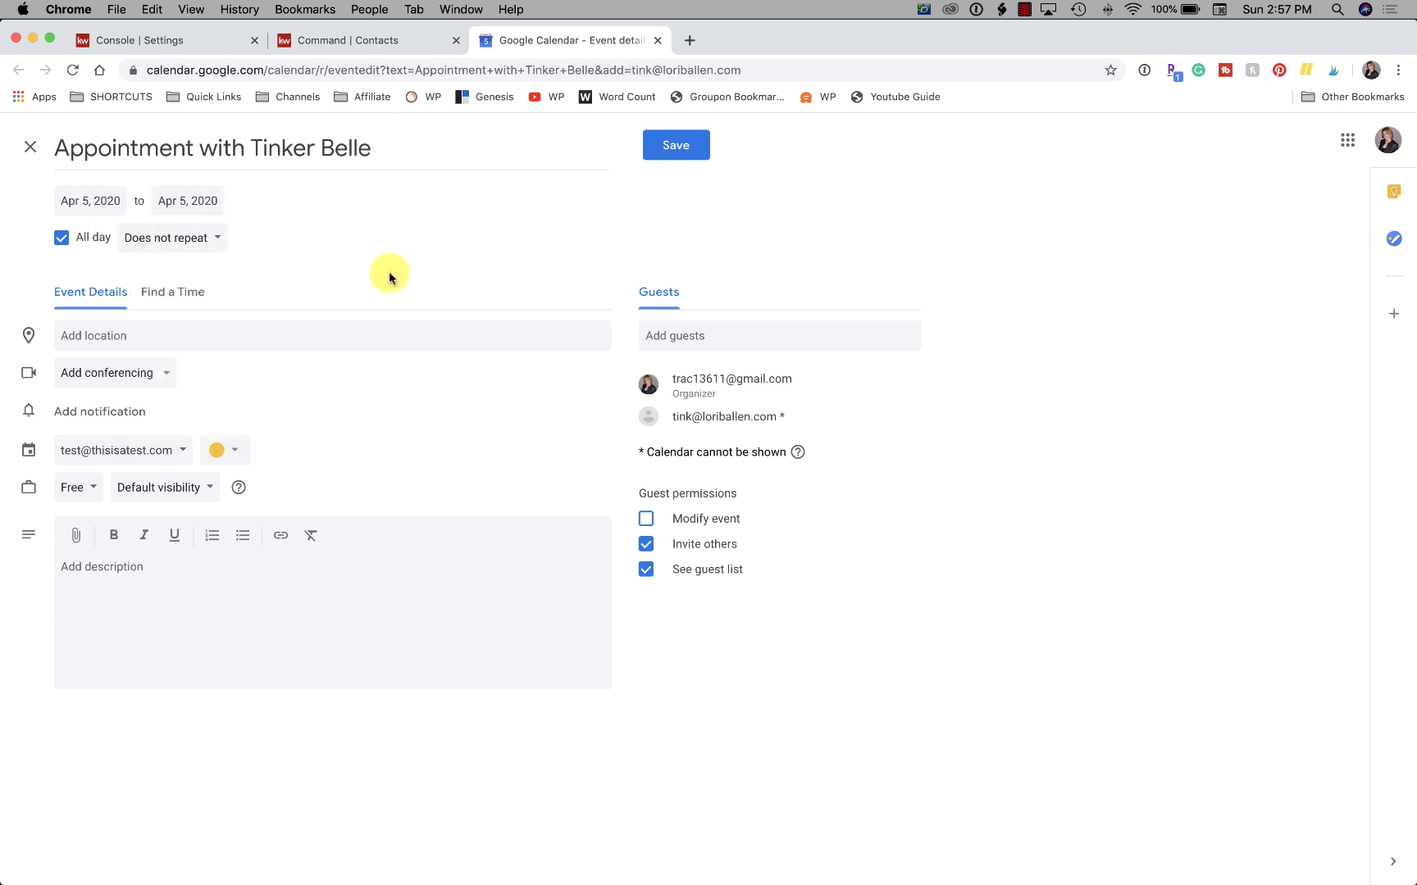
left_click(646, 546)
left_click(645, 549)
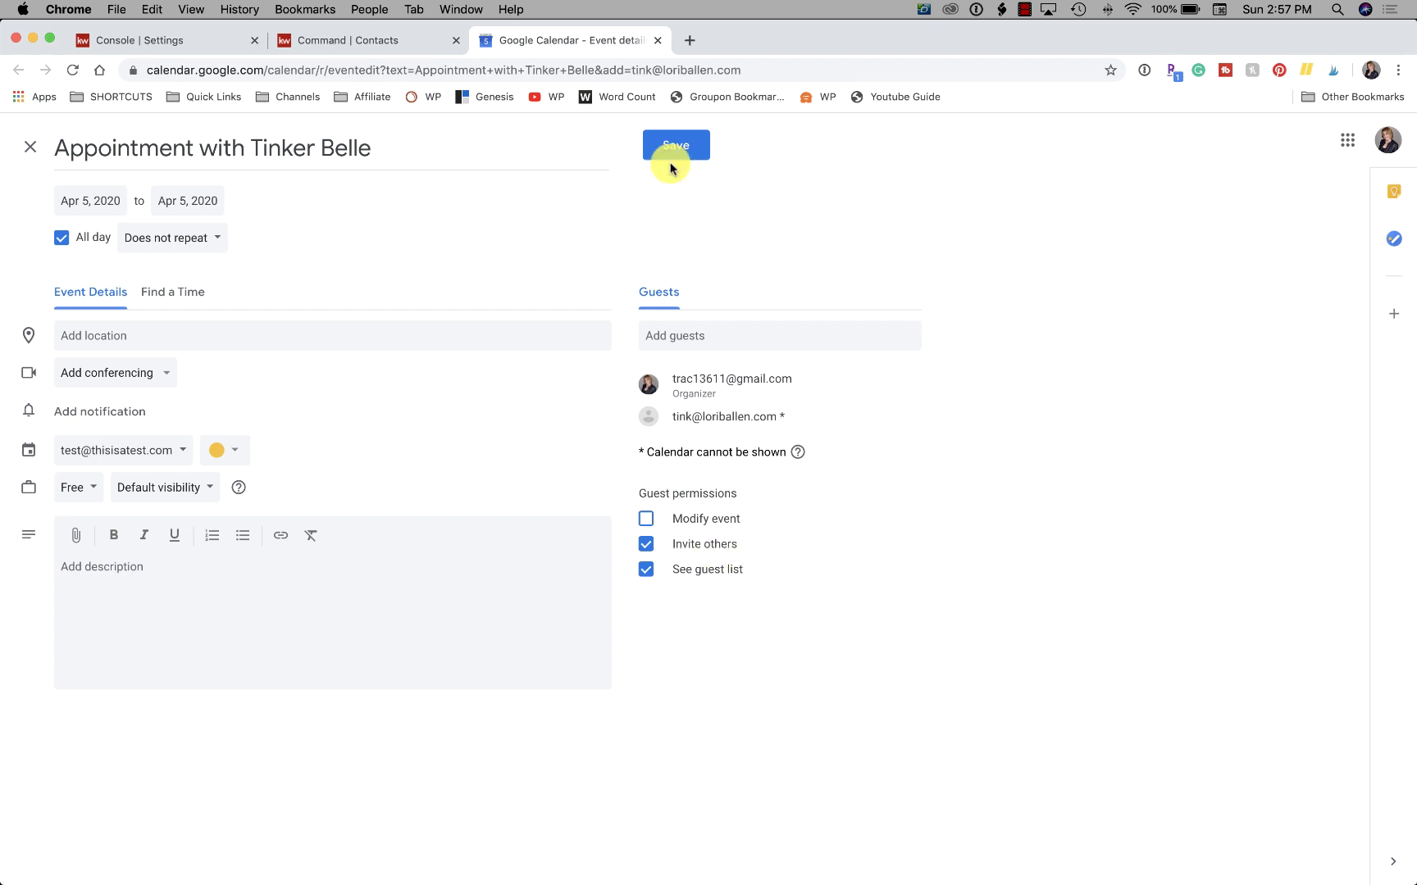
- Return to the contact's page, open View Calendar for Apr 5, 2020, then close it
left_click(380, 41)
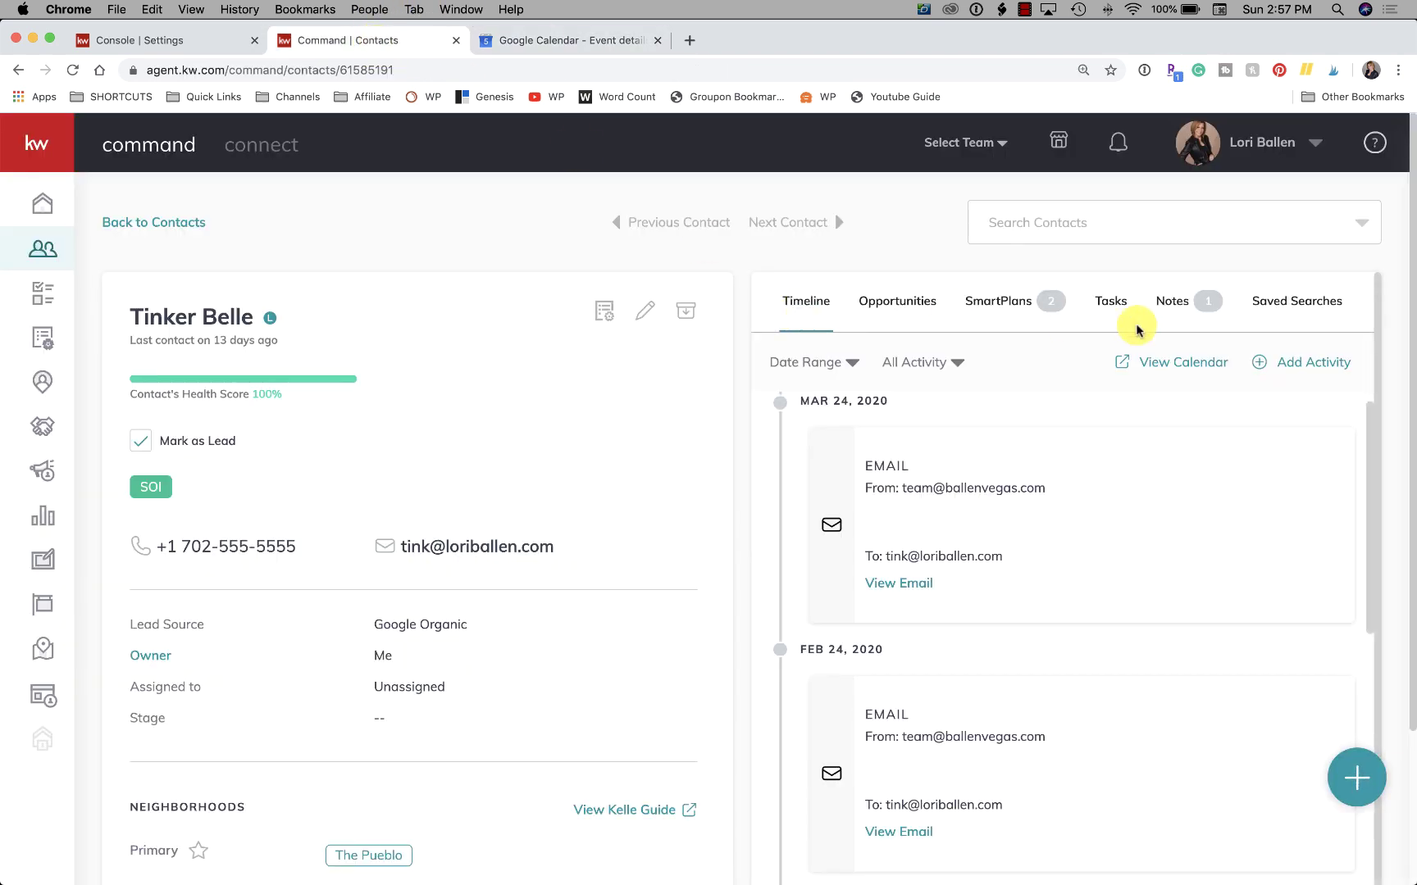
left_click(1122, 363)
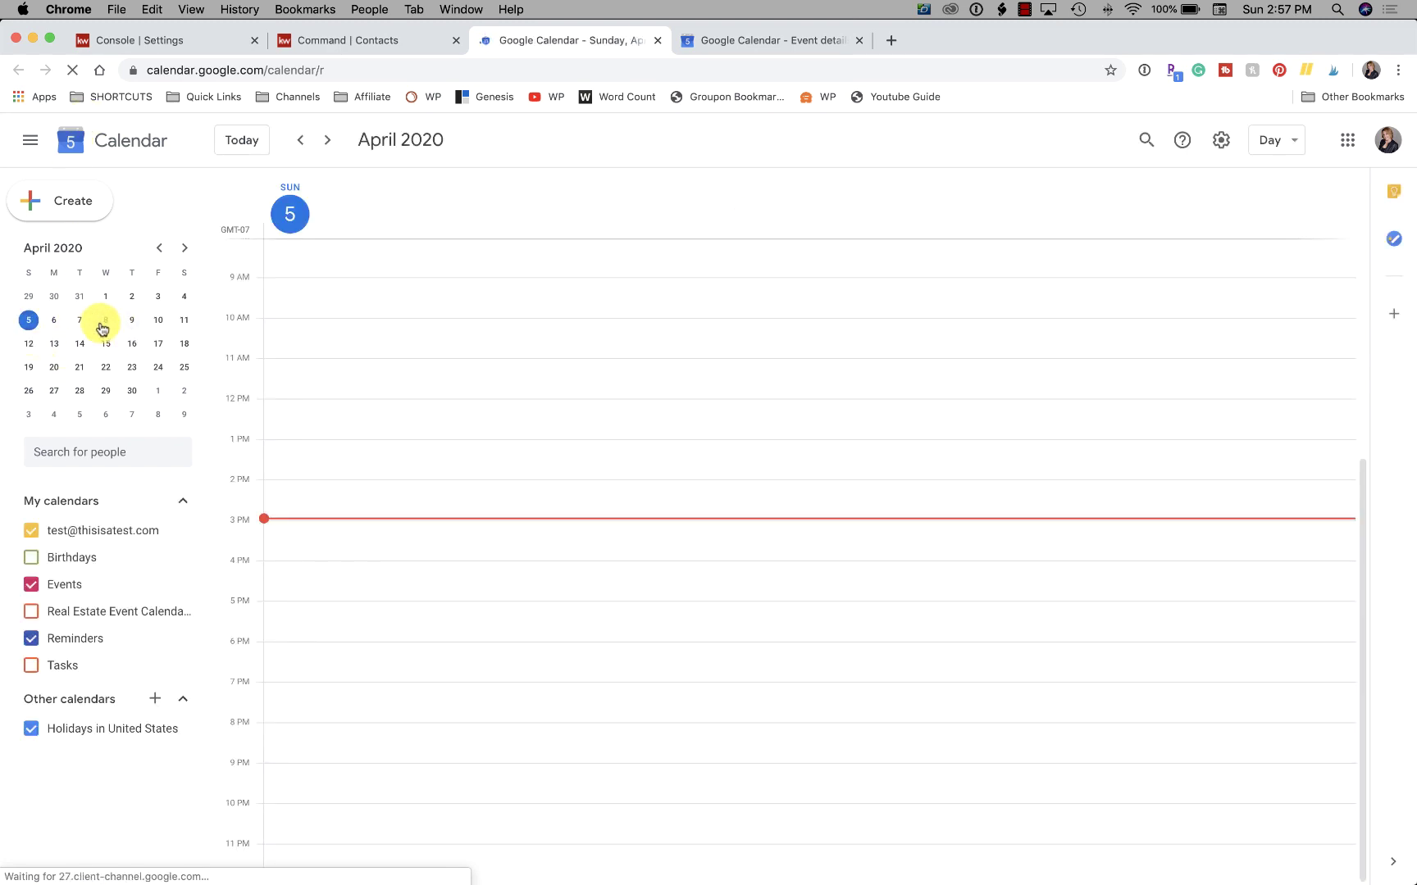
left_click(375, 96)
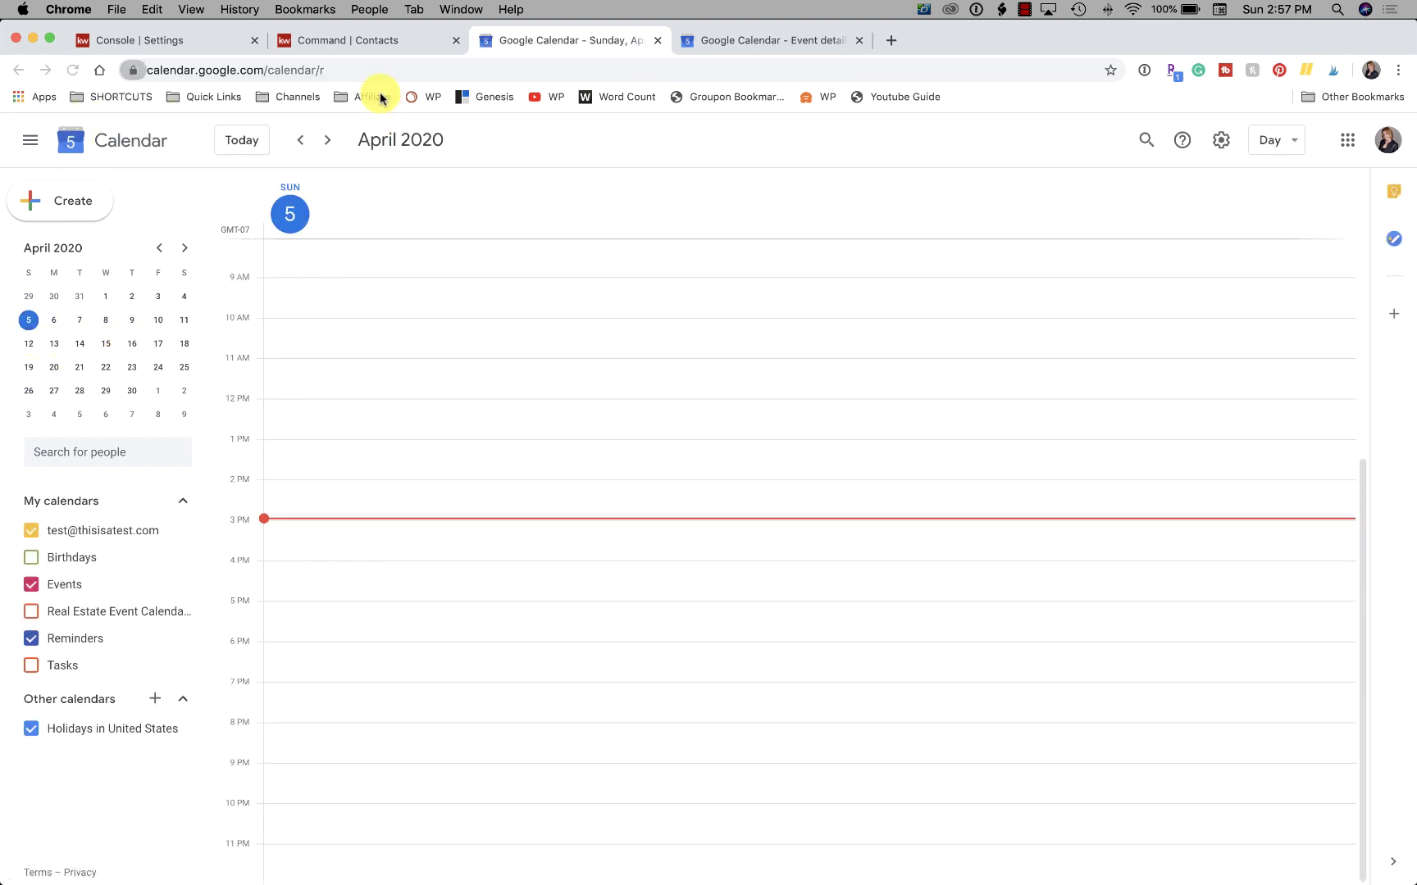
left_click(658, 41)
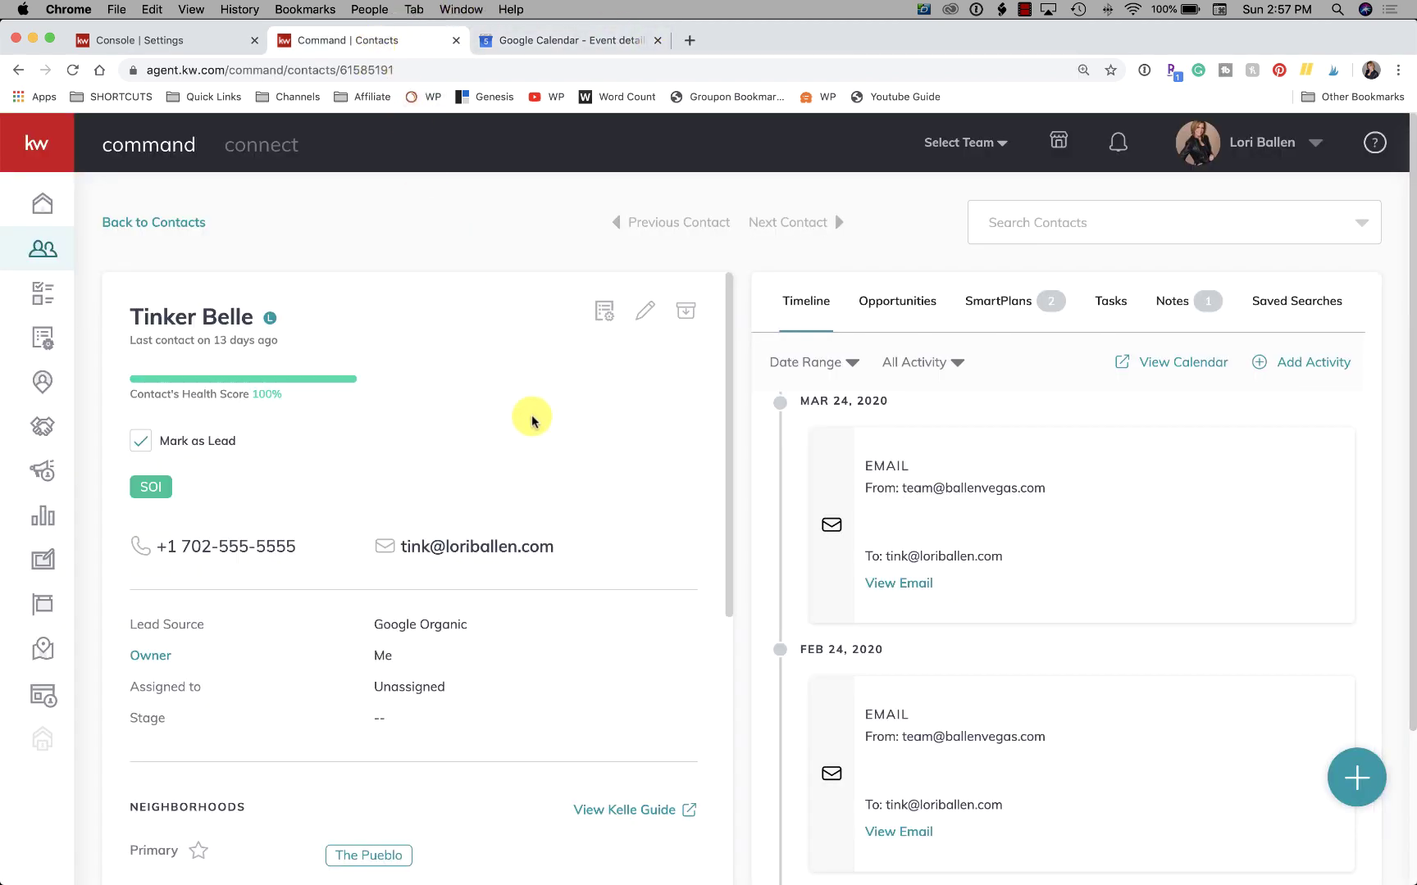
left_click(205, 41)
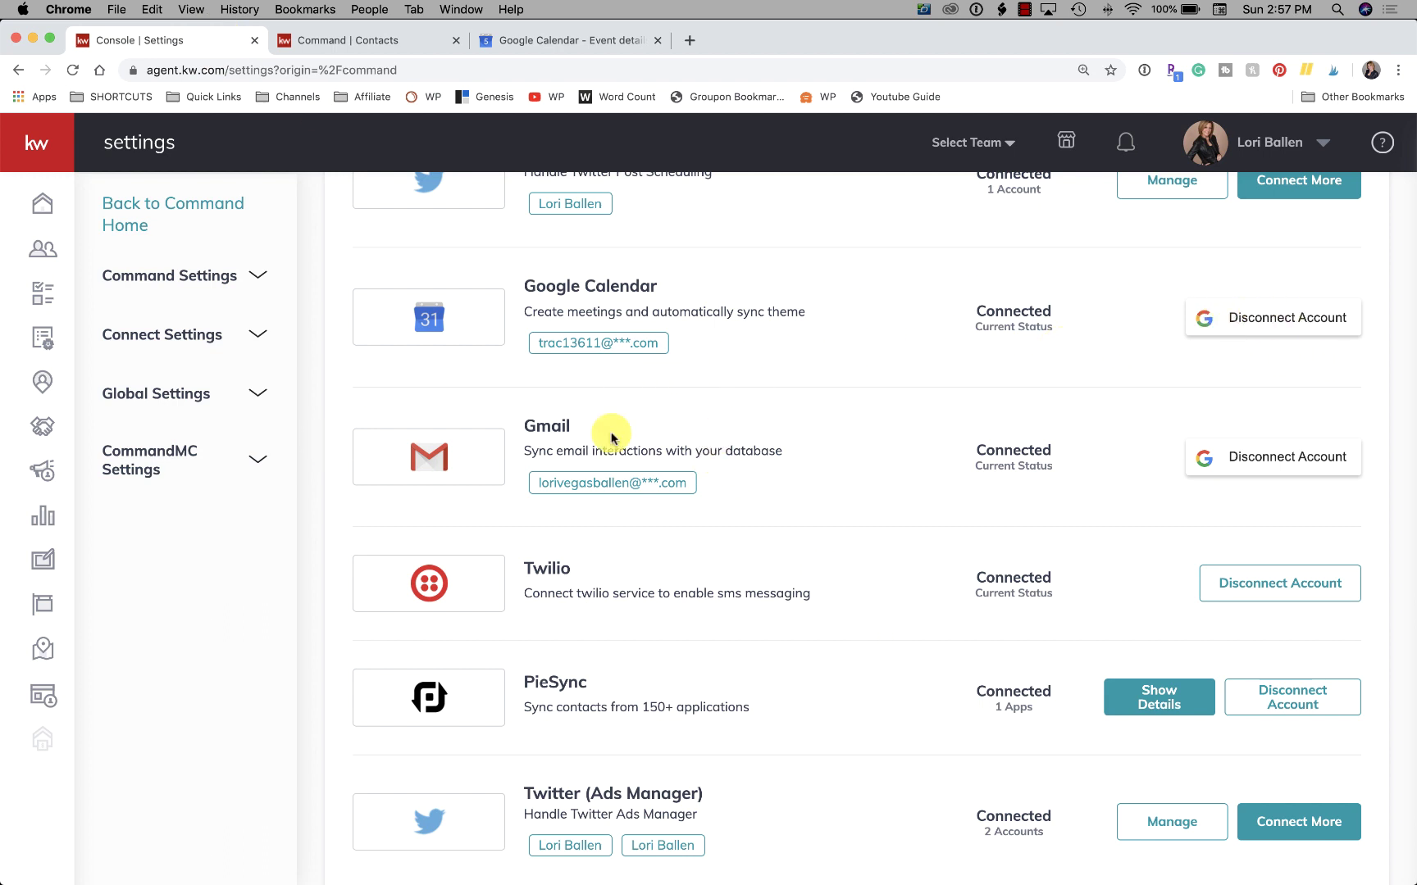
scroll(838, 441, "down", 3)
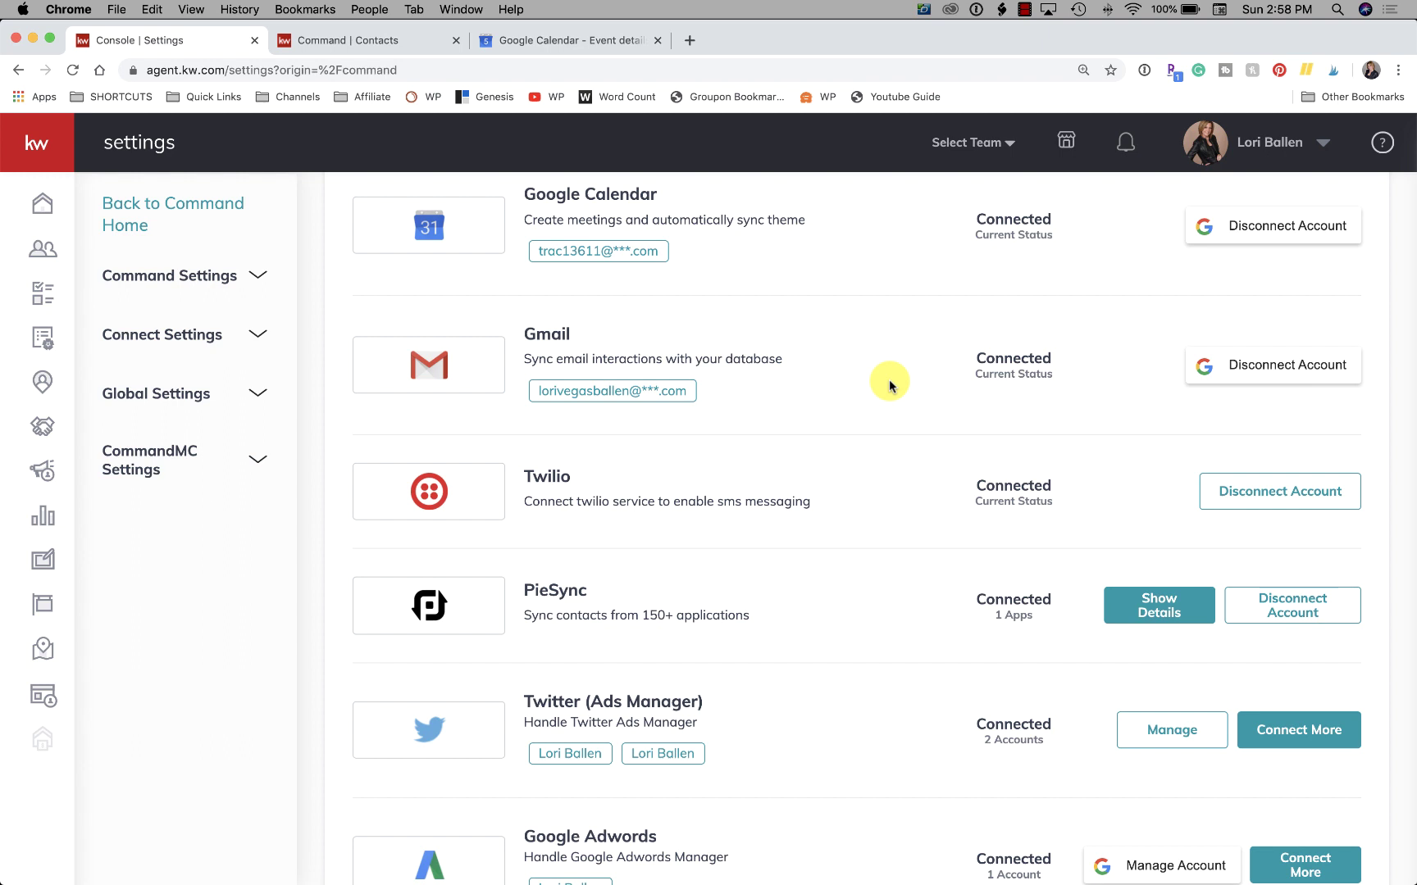
left_click(346, 45)
scroll(332, 420, "down", 4)
scroll(225, 320, "up", 4)
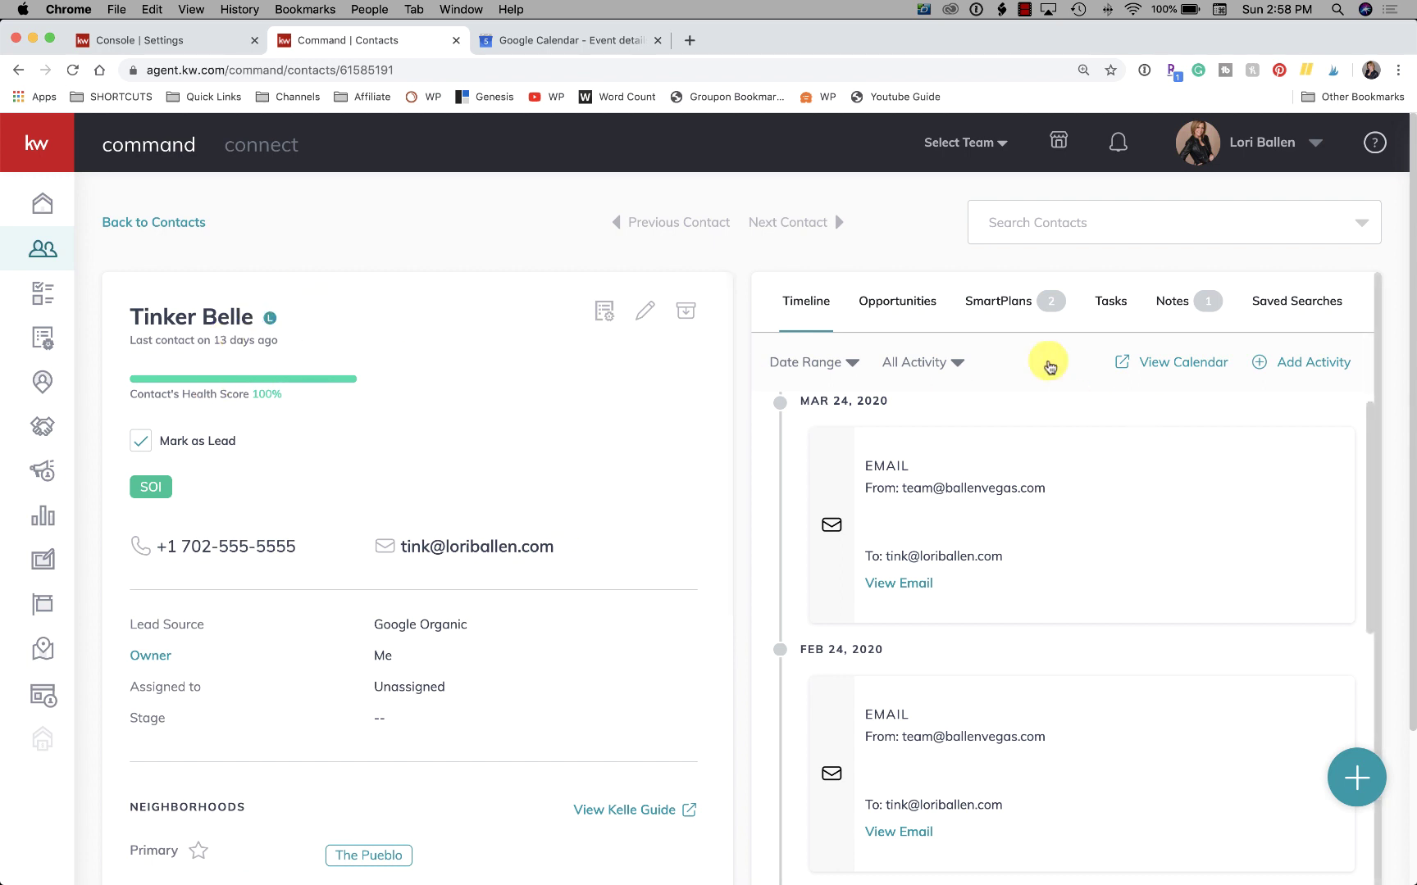
- View the contact's SmartPlans tab, then copy the contact's email address
left_click(1010, 302)
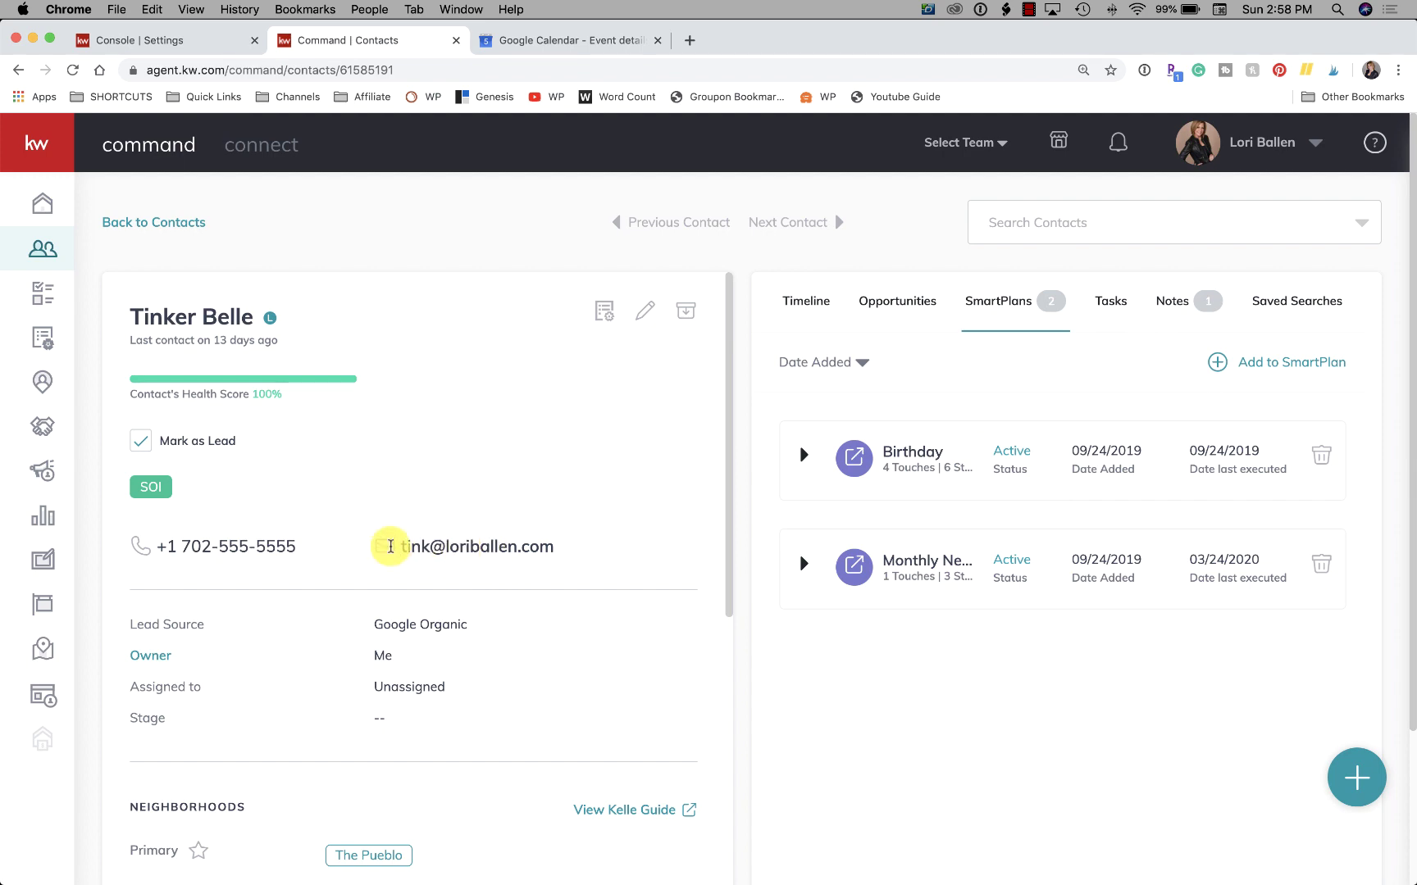
left_click(442, 556)
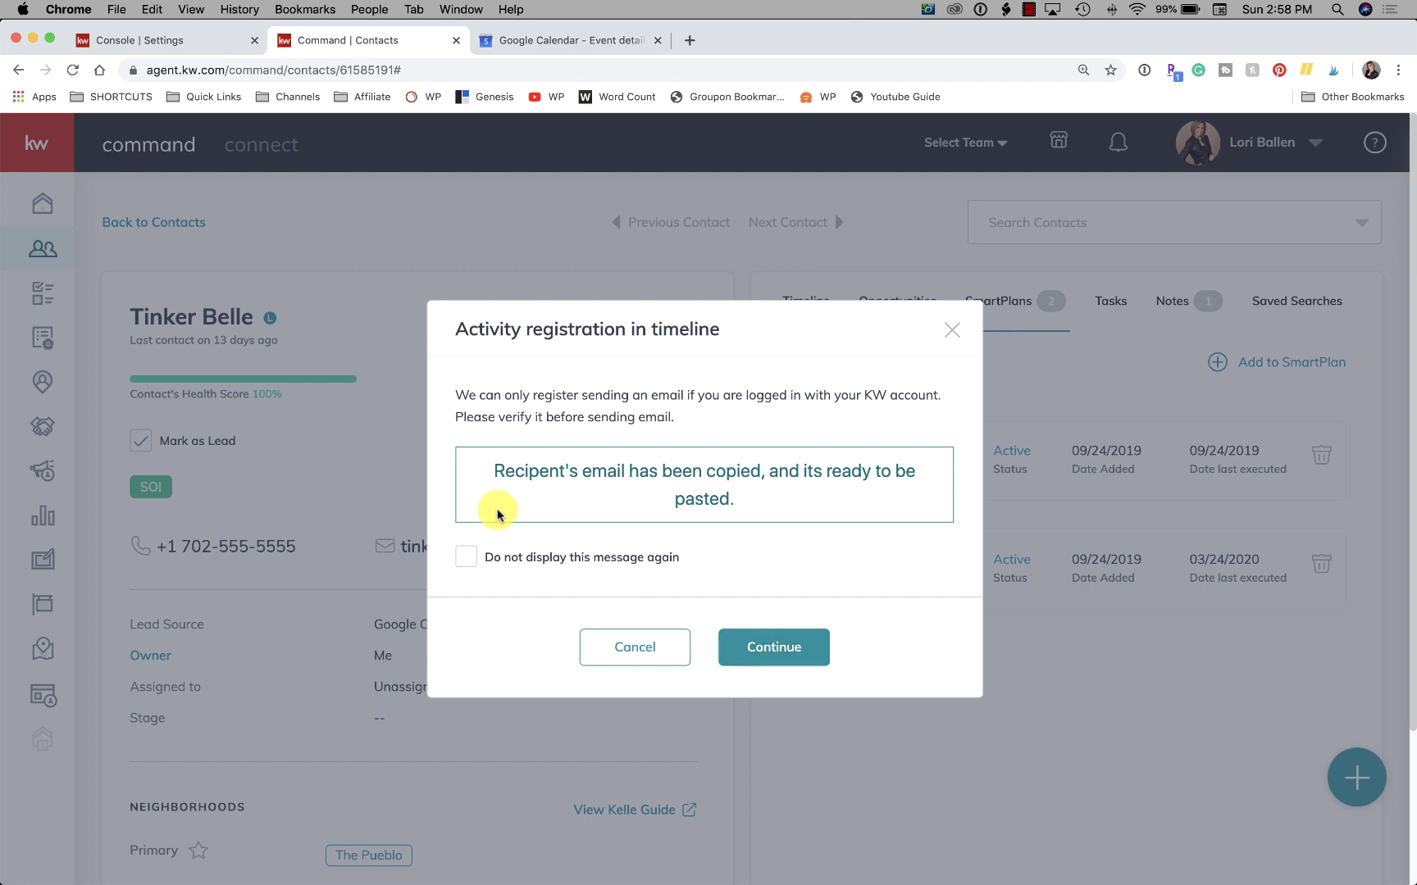
- Suppress the email notice, close the Gmail tab, and return to Console | Settings
left_click(466, 558)
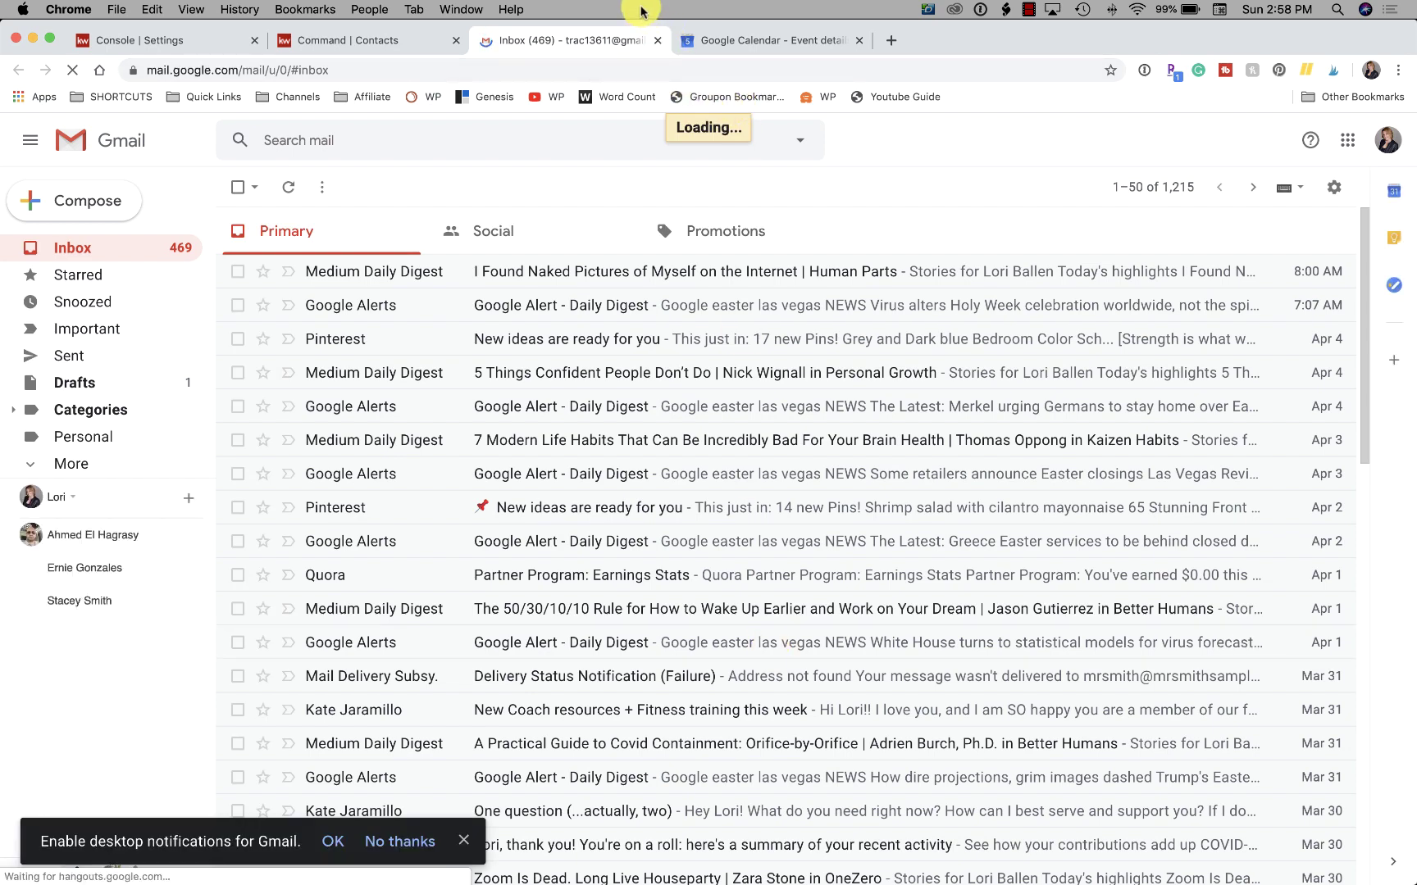
left_click(659, 41)
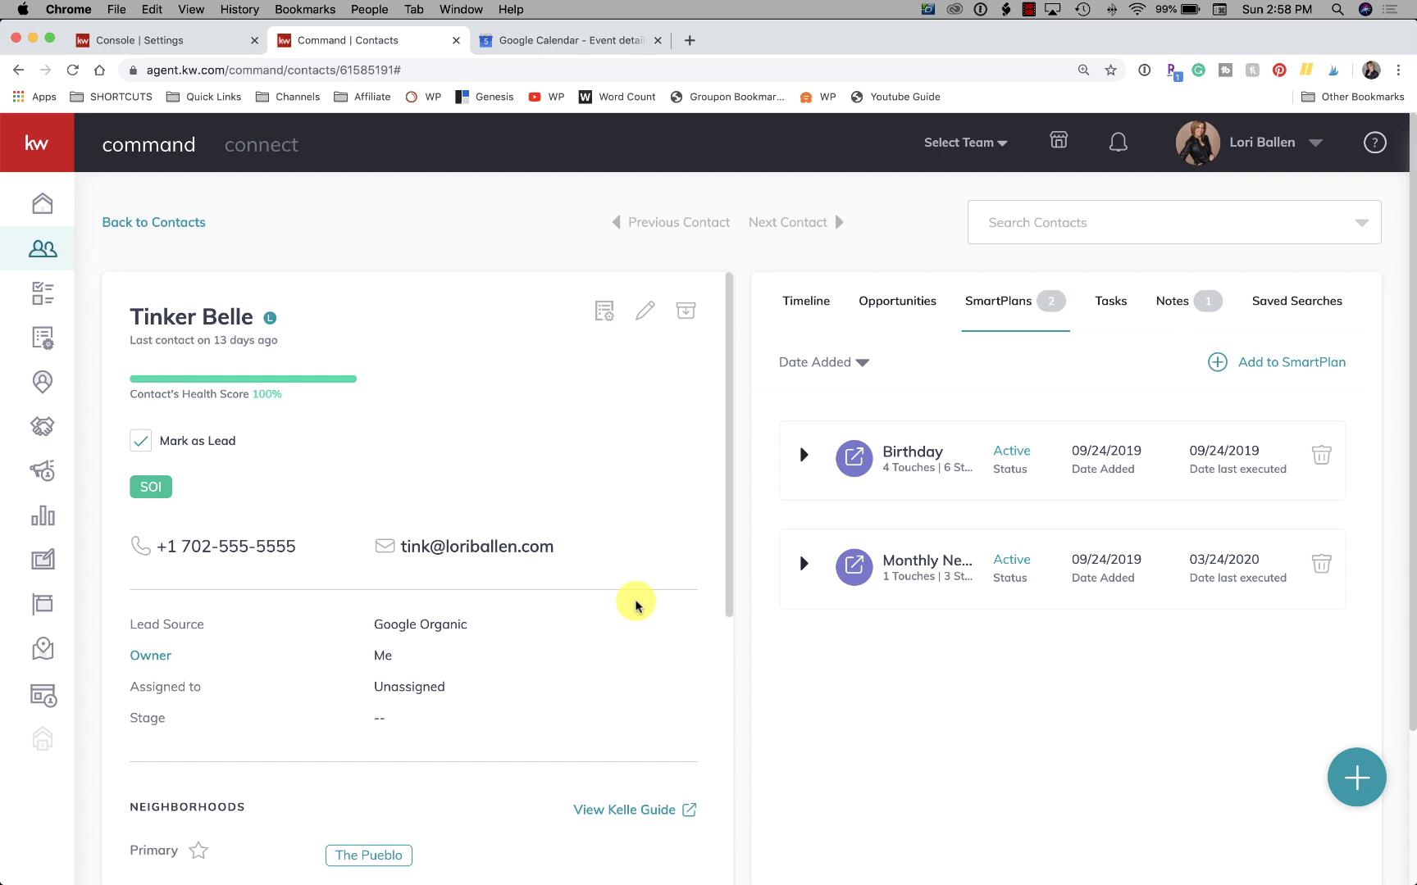
left_click(215, 45)
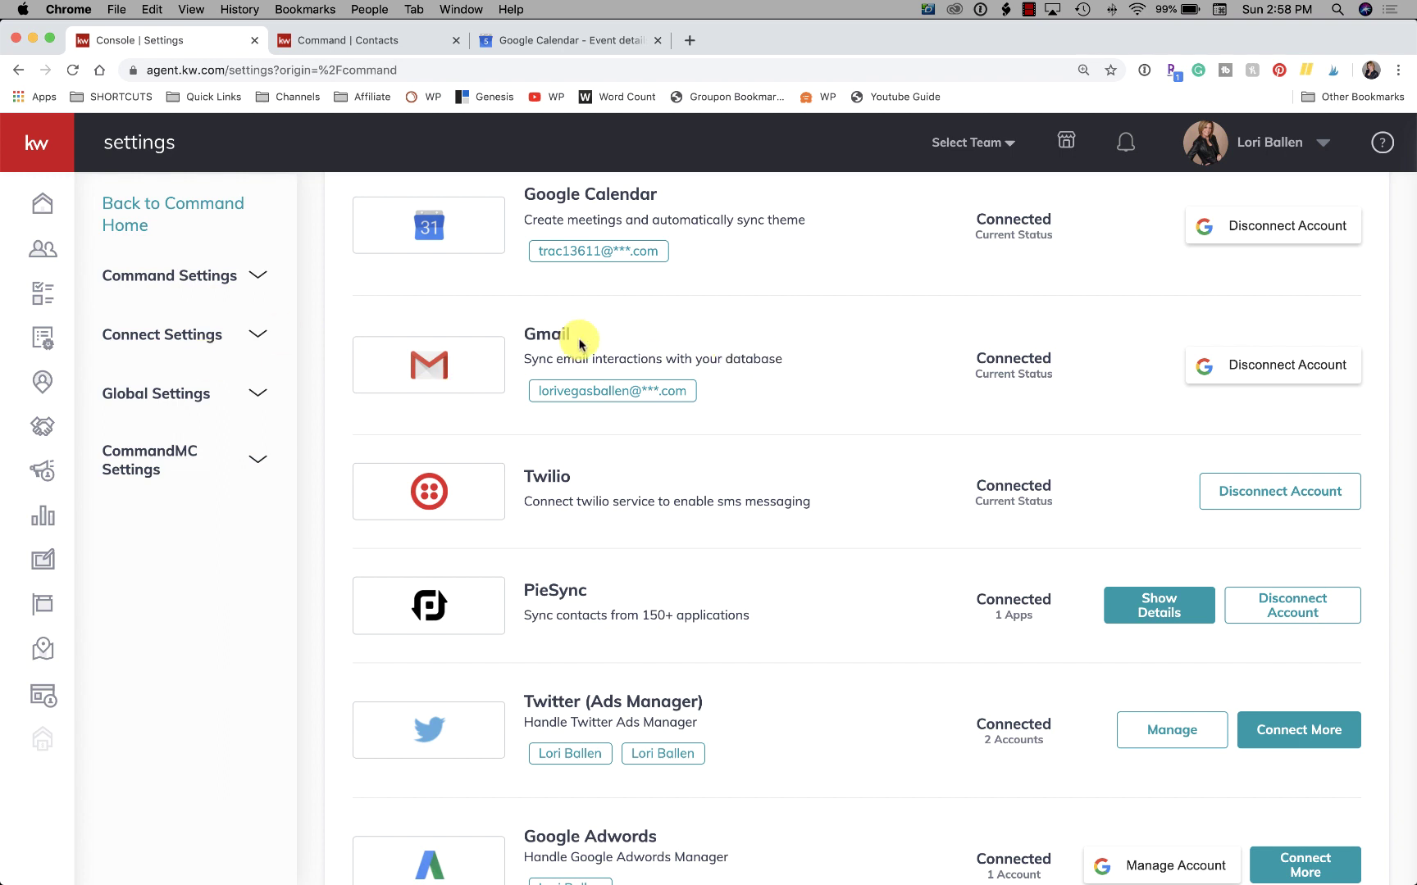
scroll(595, 380, "down", 5)
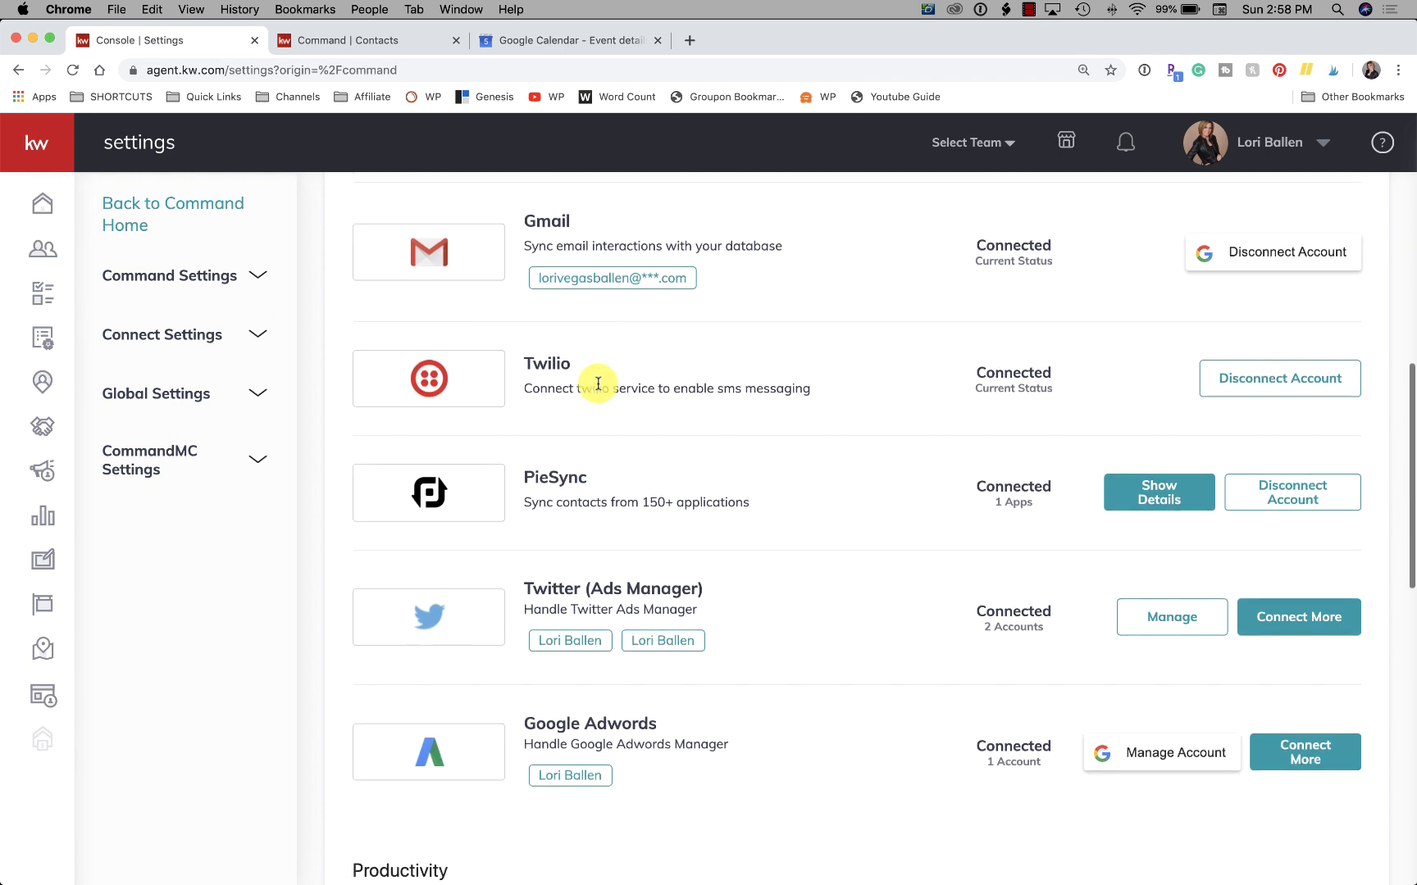
scroll(594, 380, "down", 2)
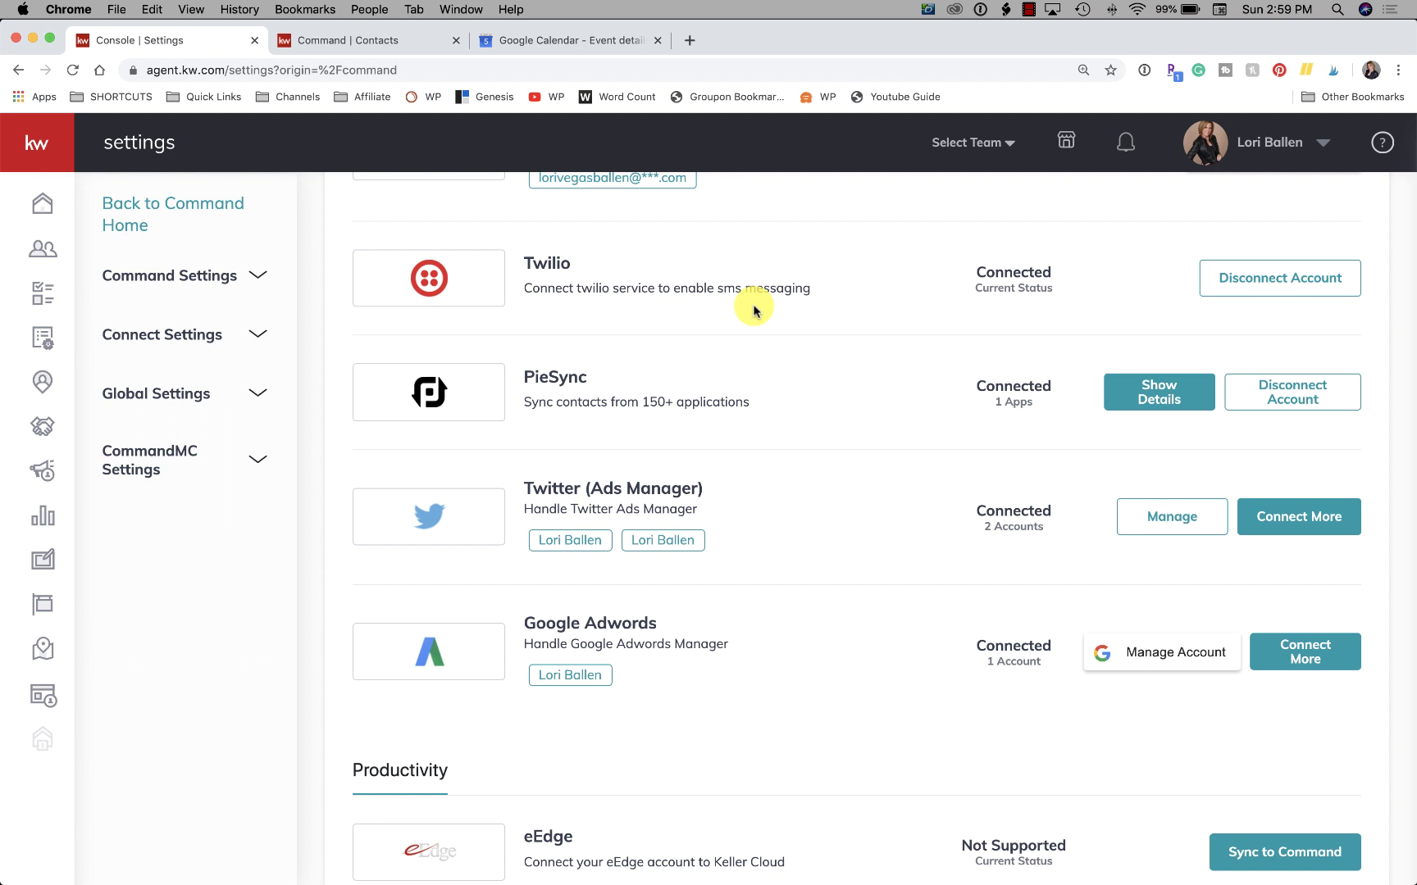
scroll(754, 310, "down", 2)
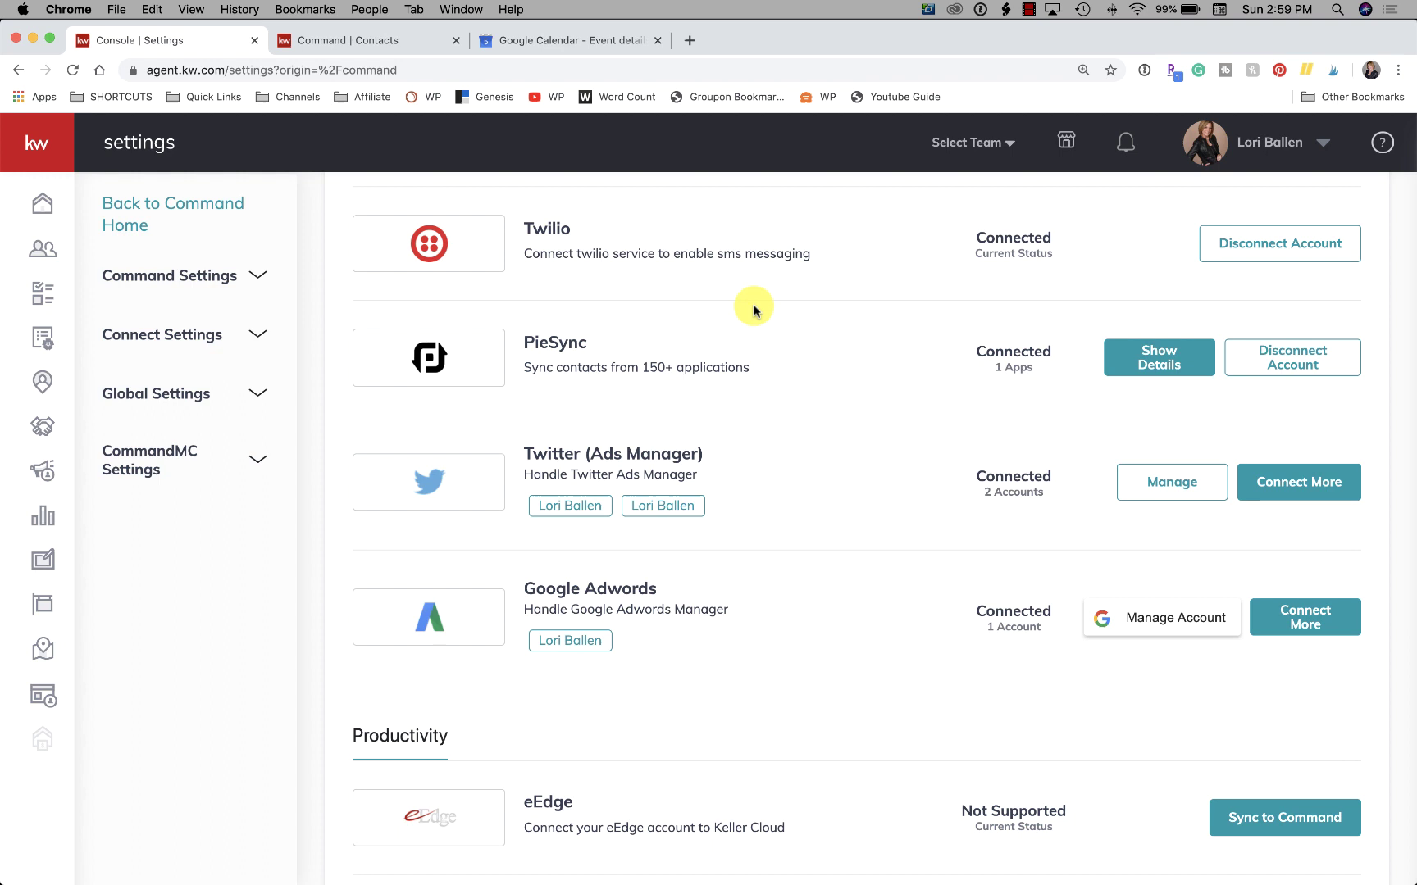
scroll(753, 310, "down", 2)
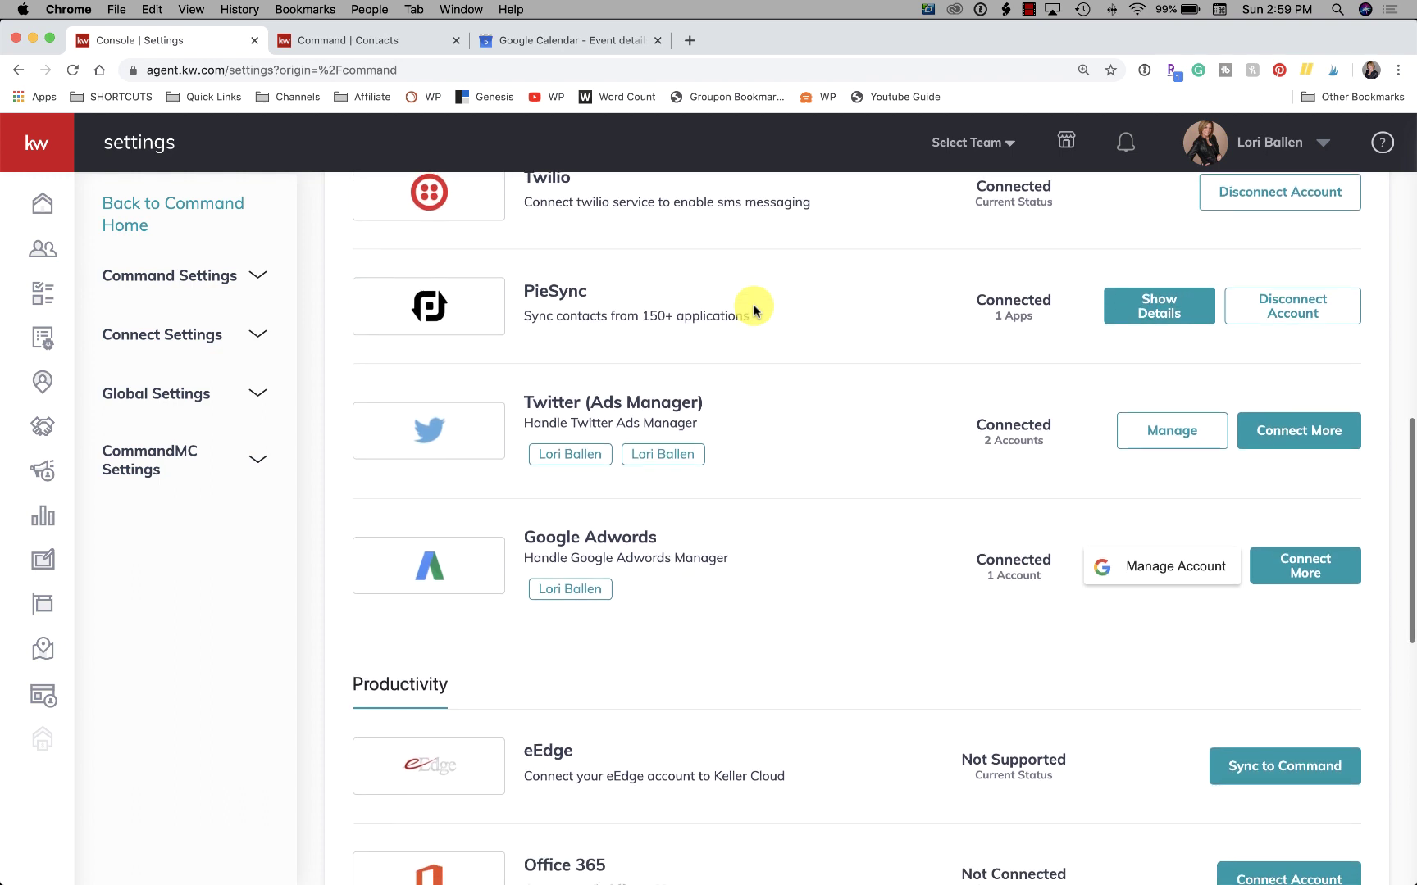
scroll(754, 310, "up", 1)
scroll(755, 311, "up", 1)
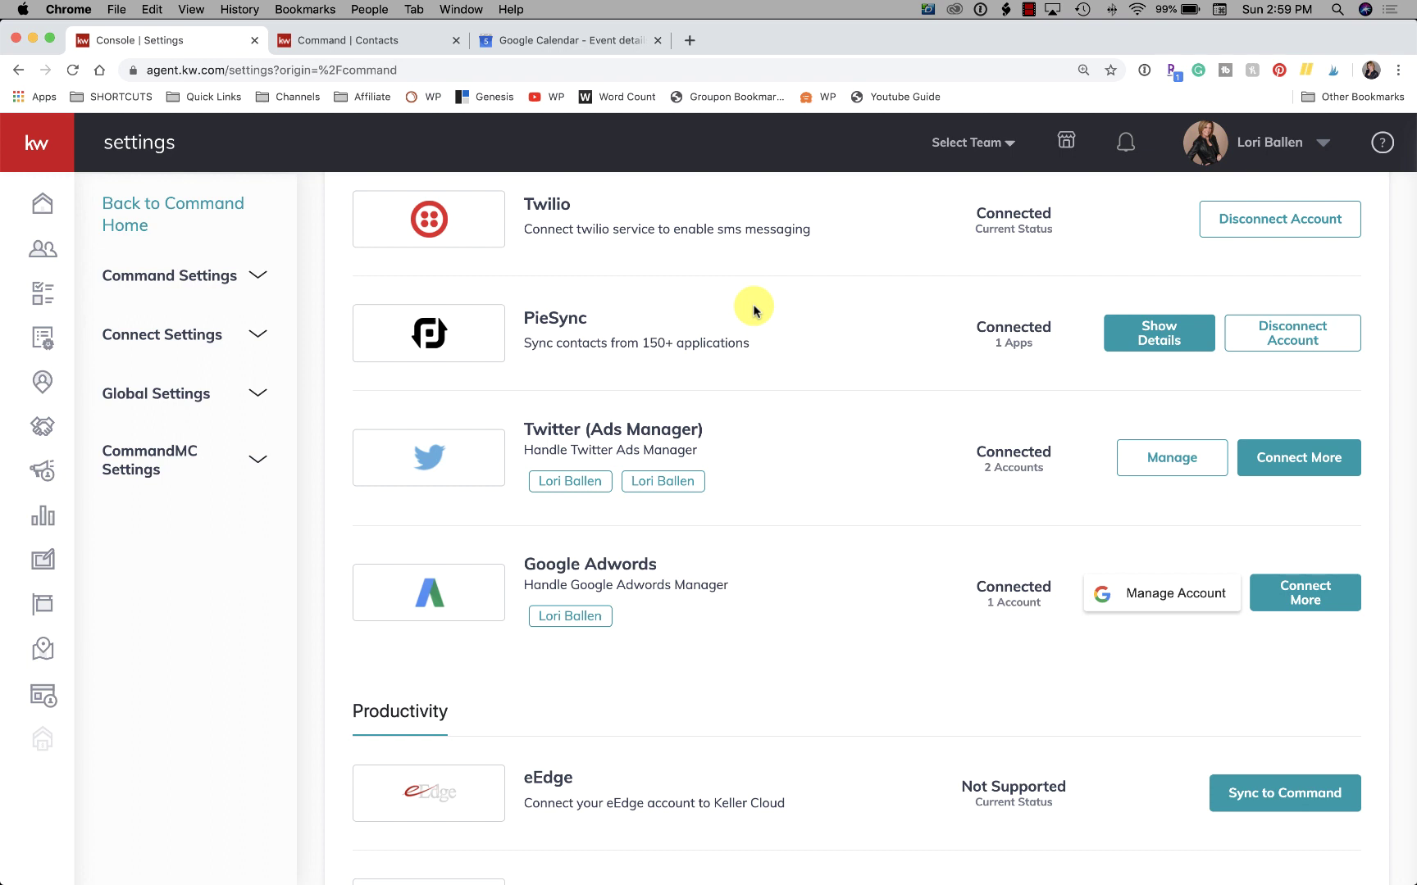
scroll(751, 308, "down", 5)
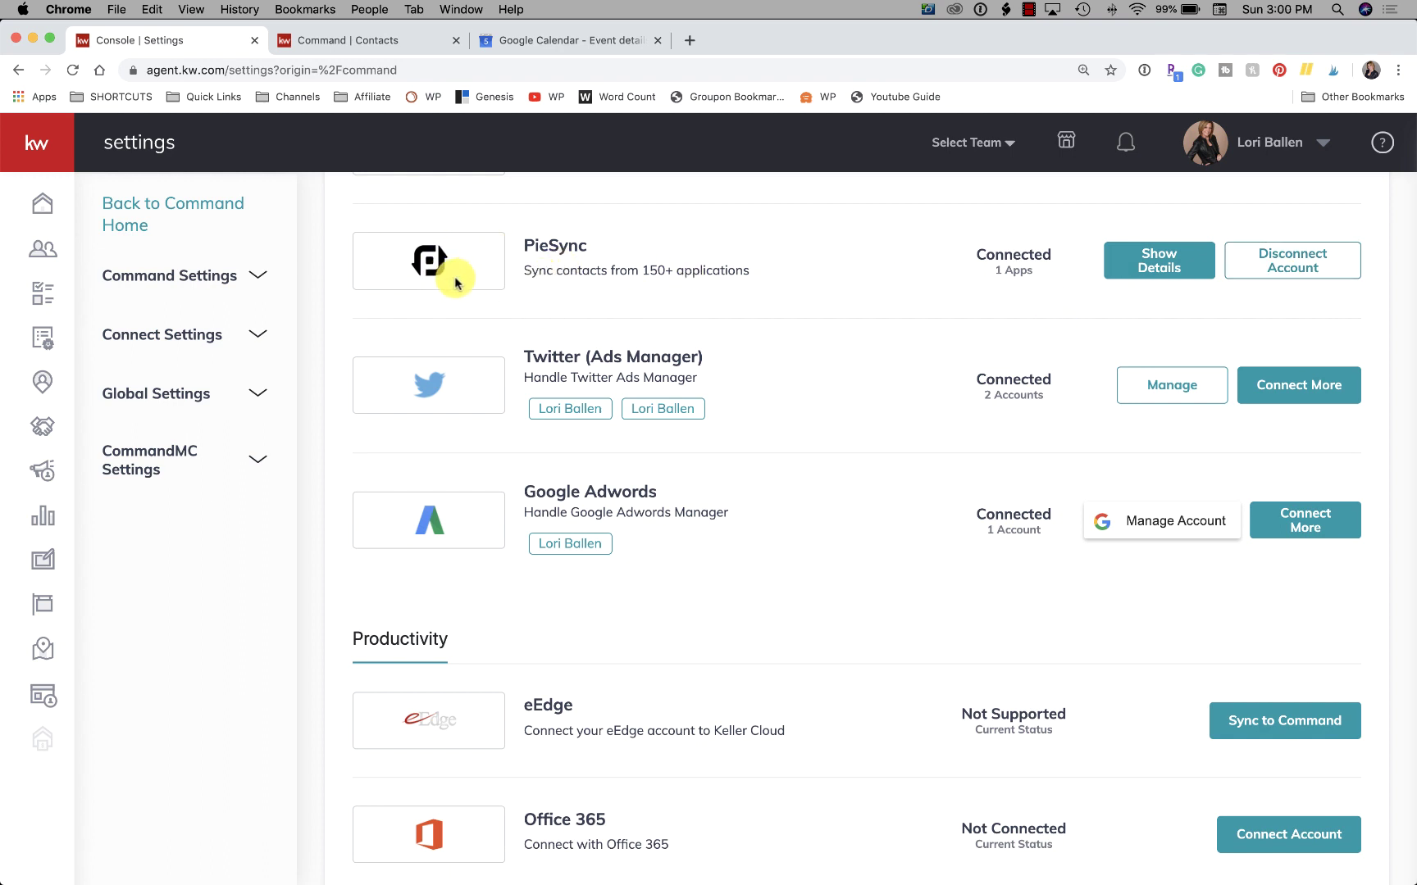
scroll(455, 283, "down", 2)
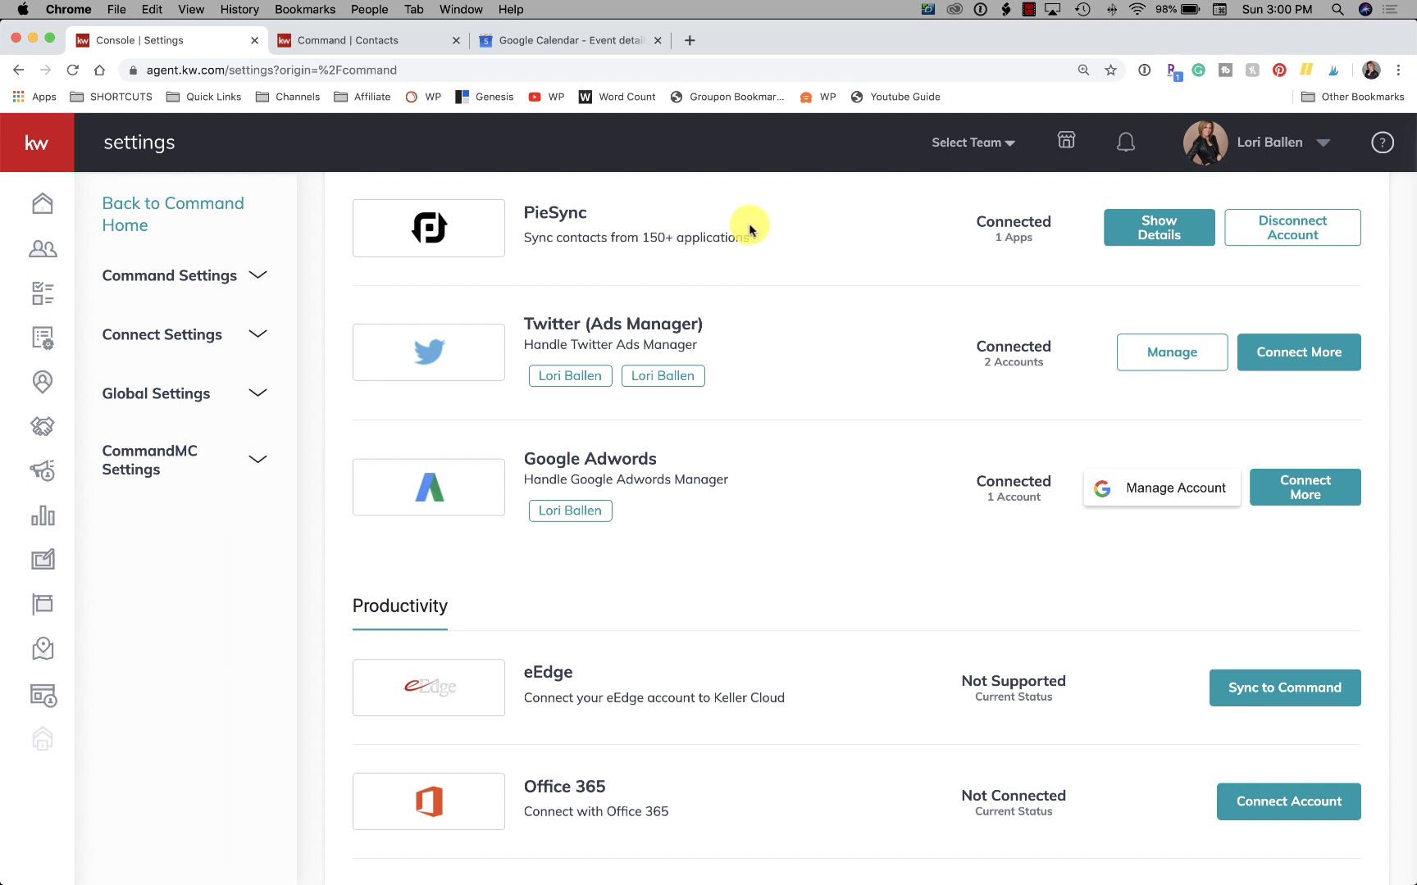
left_click_drag(586, 223, 518, 220)
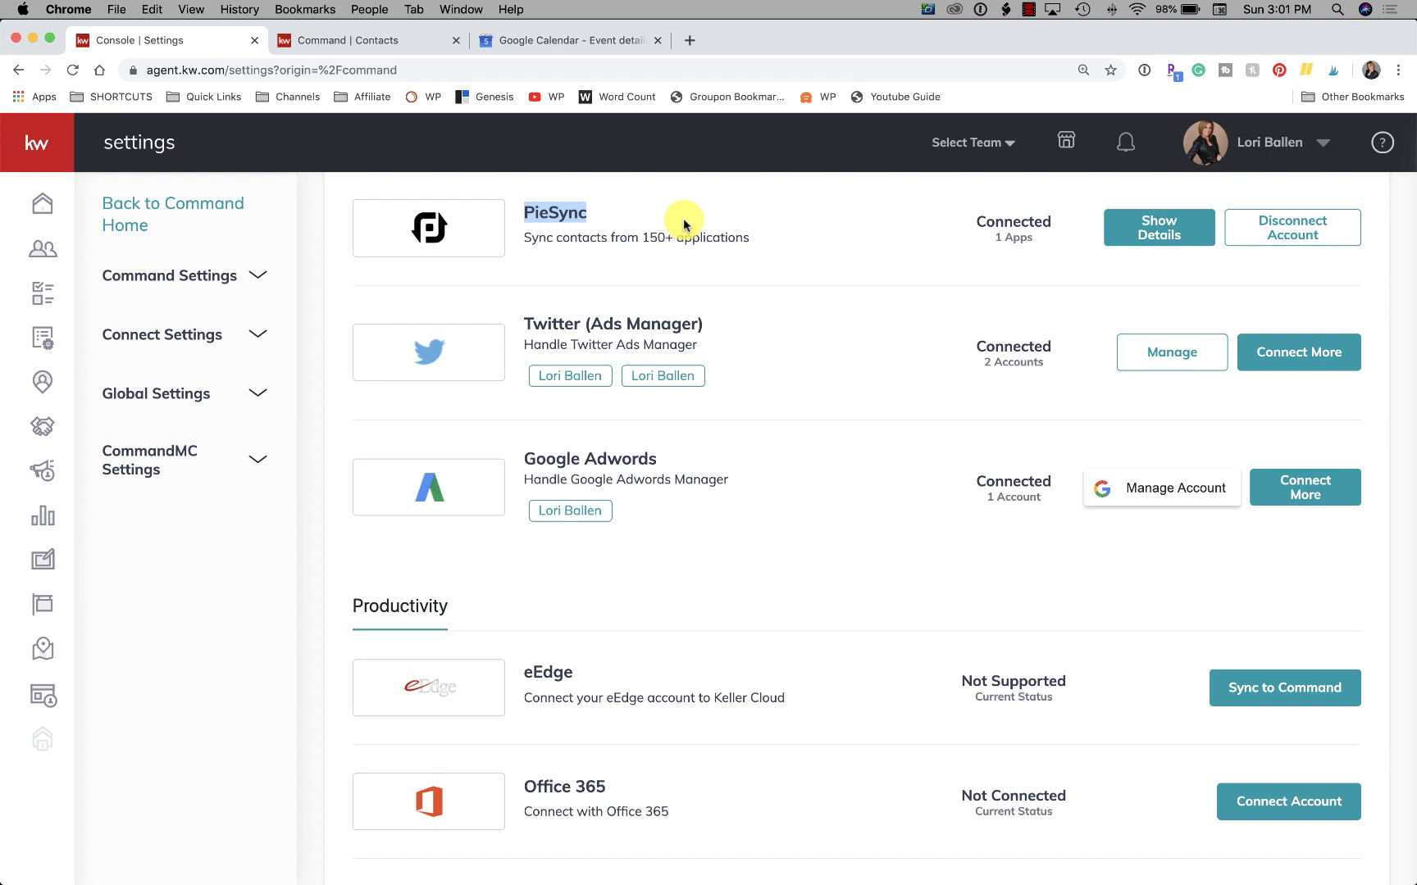
- Scroll through Advertising and Productivity integrations to check Google Adwords, Facebook Ads Manager and Office 365
scroll(680, 222, "down", 3)
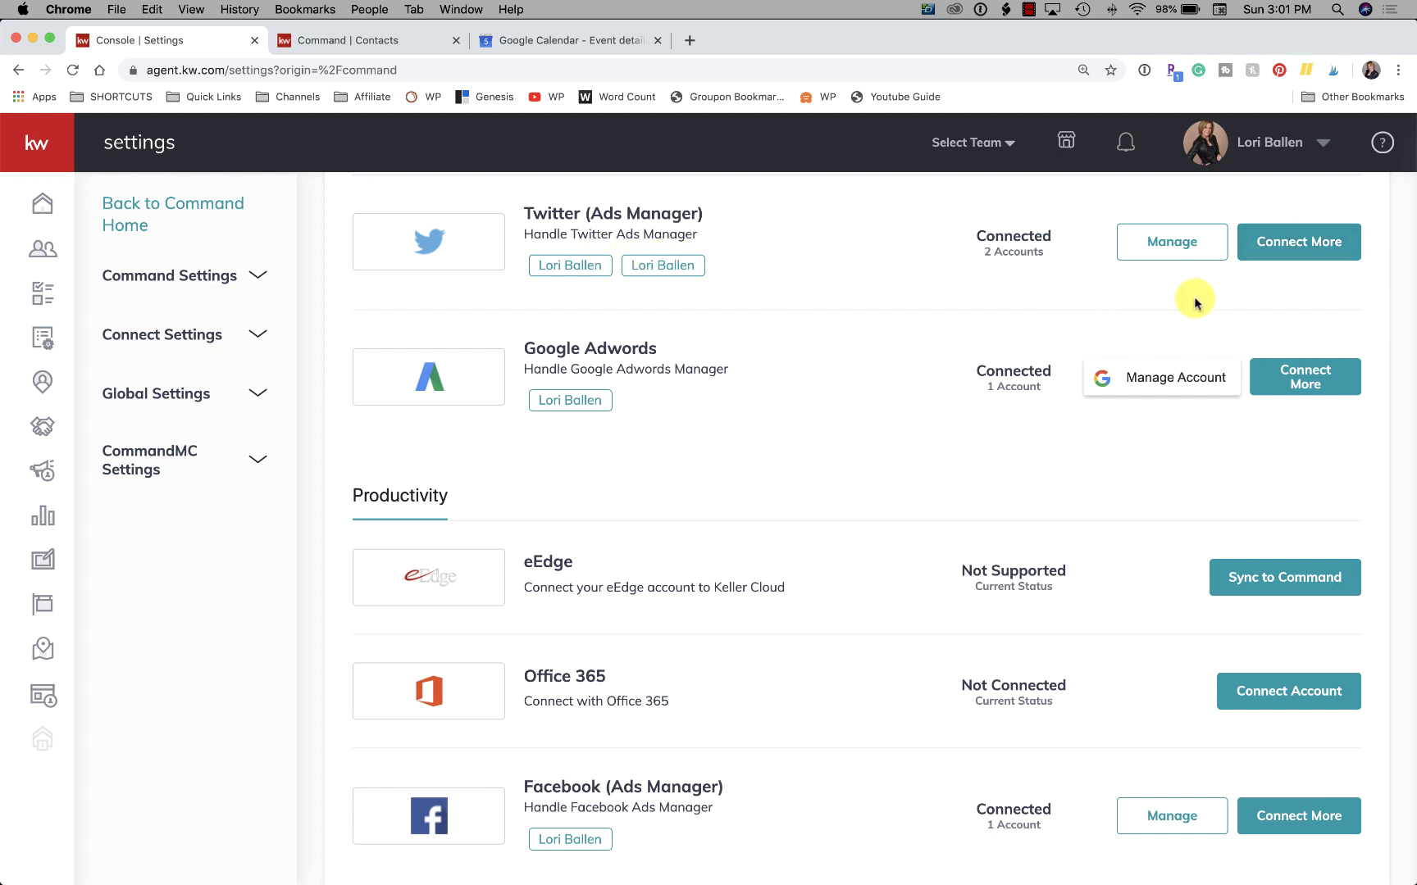
scroll(1268, 321, "down", 2)
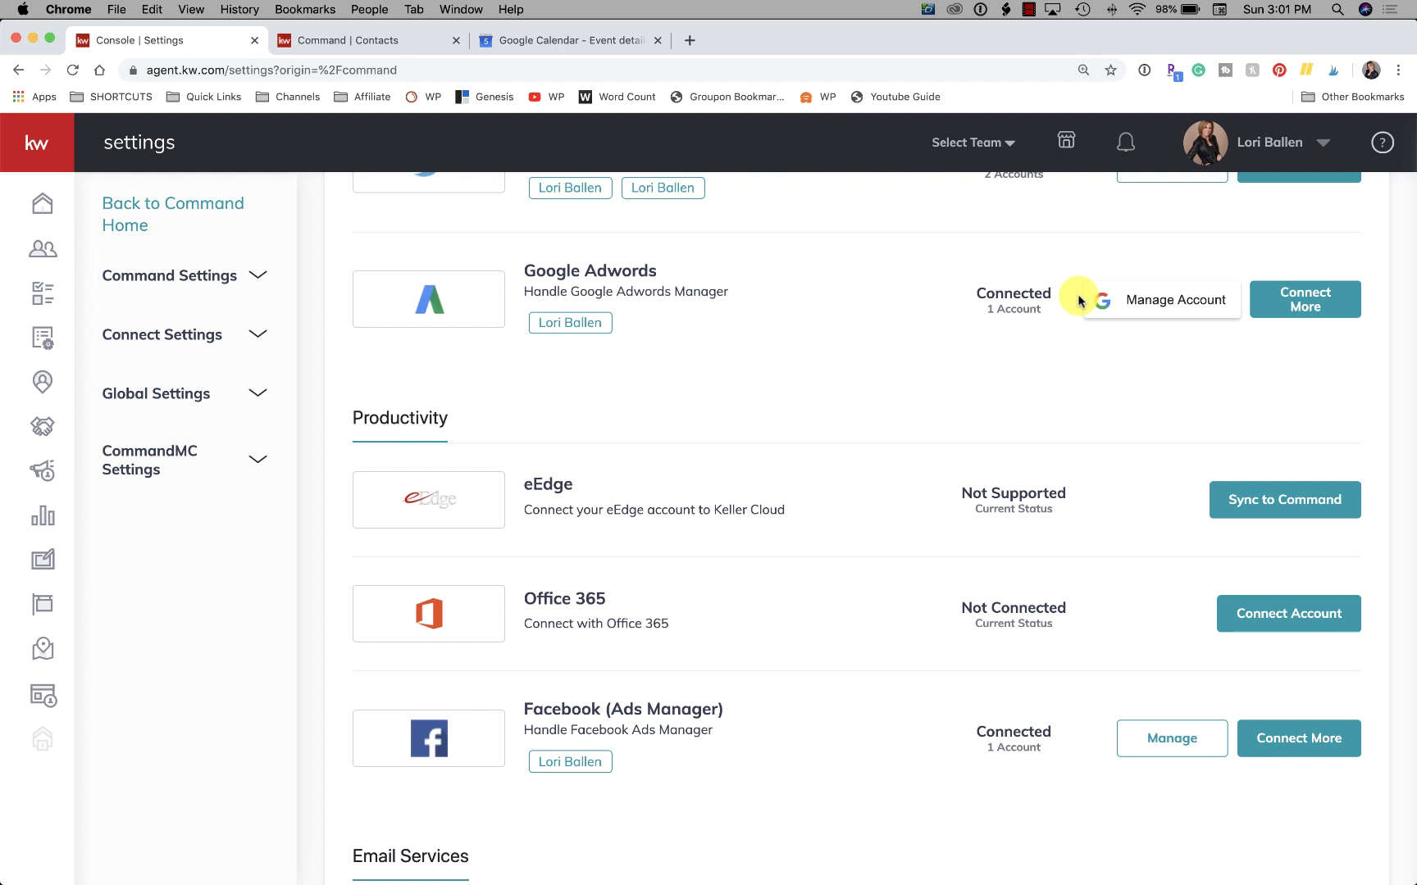
scroll(962, 336, "down", 1)
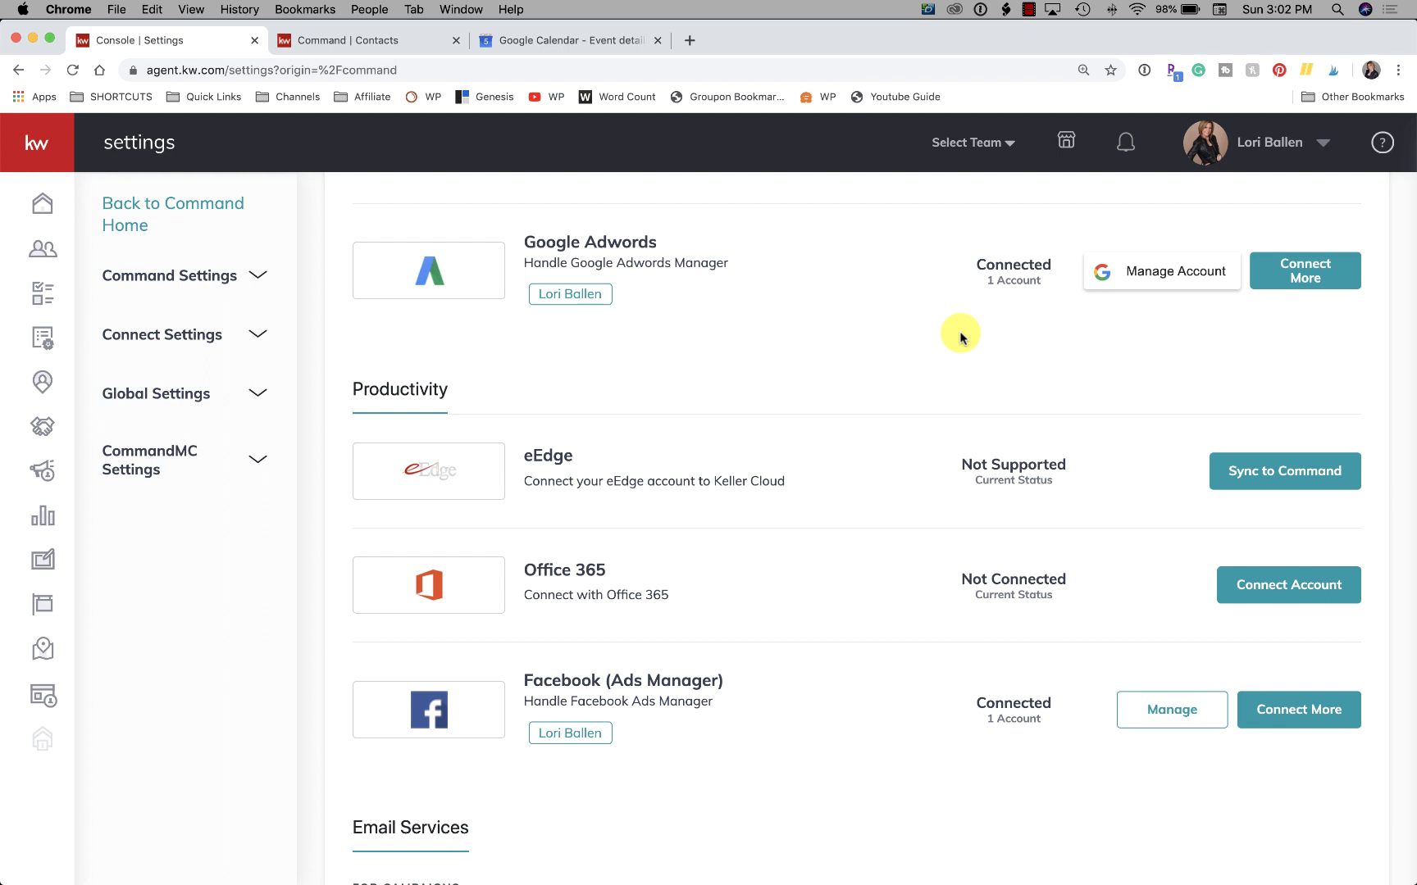
scroll(959, 333, "down", 3)
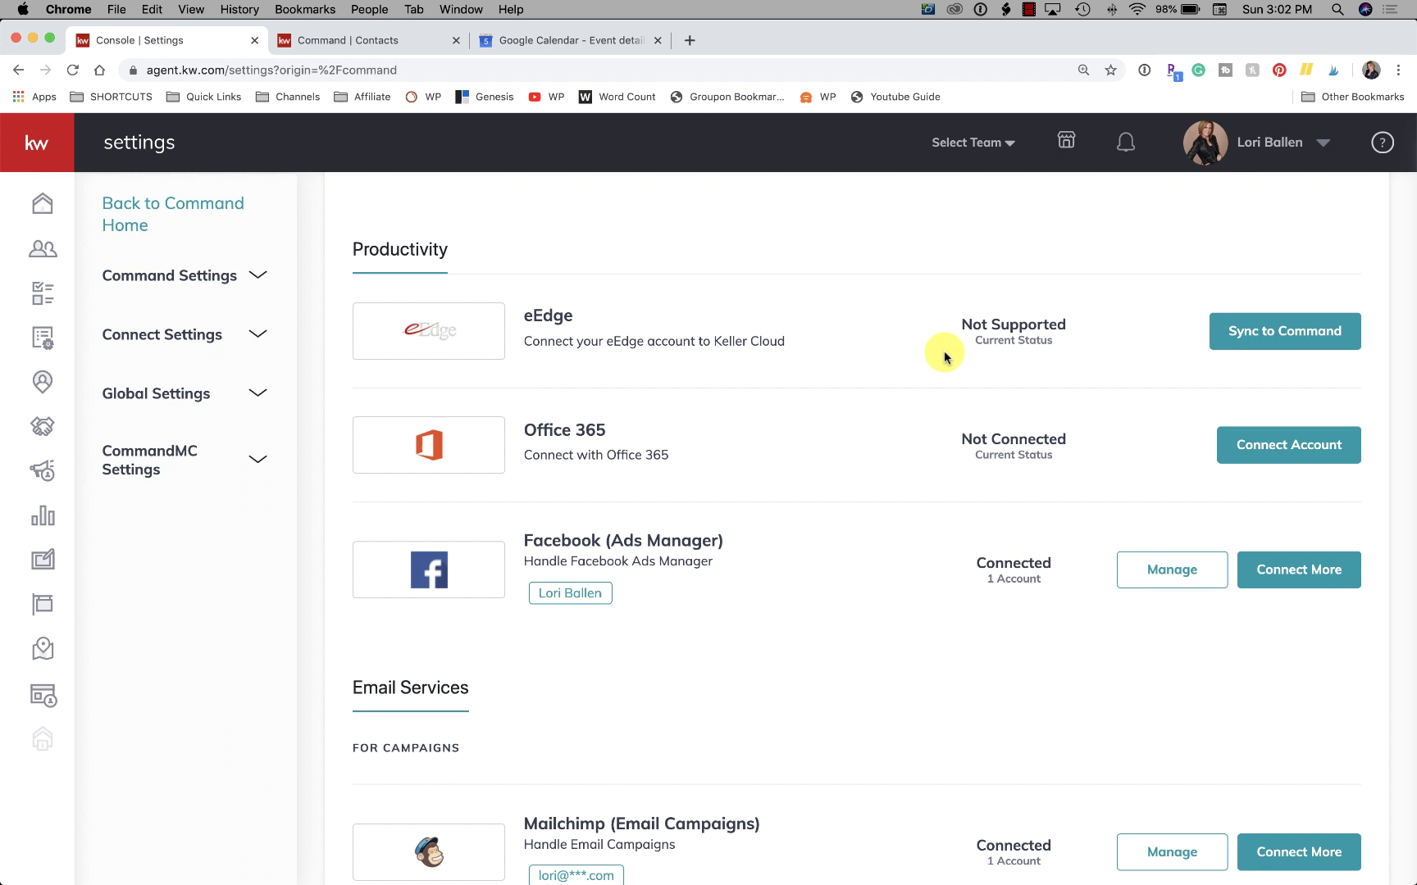
scroll(1266, 337, "down", 1)
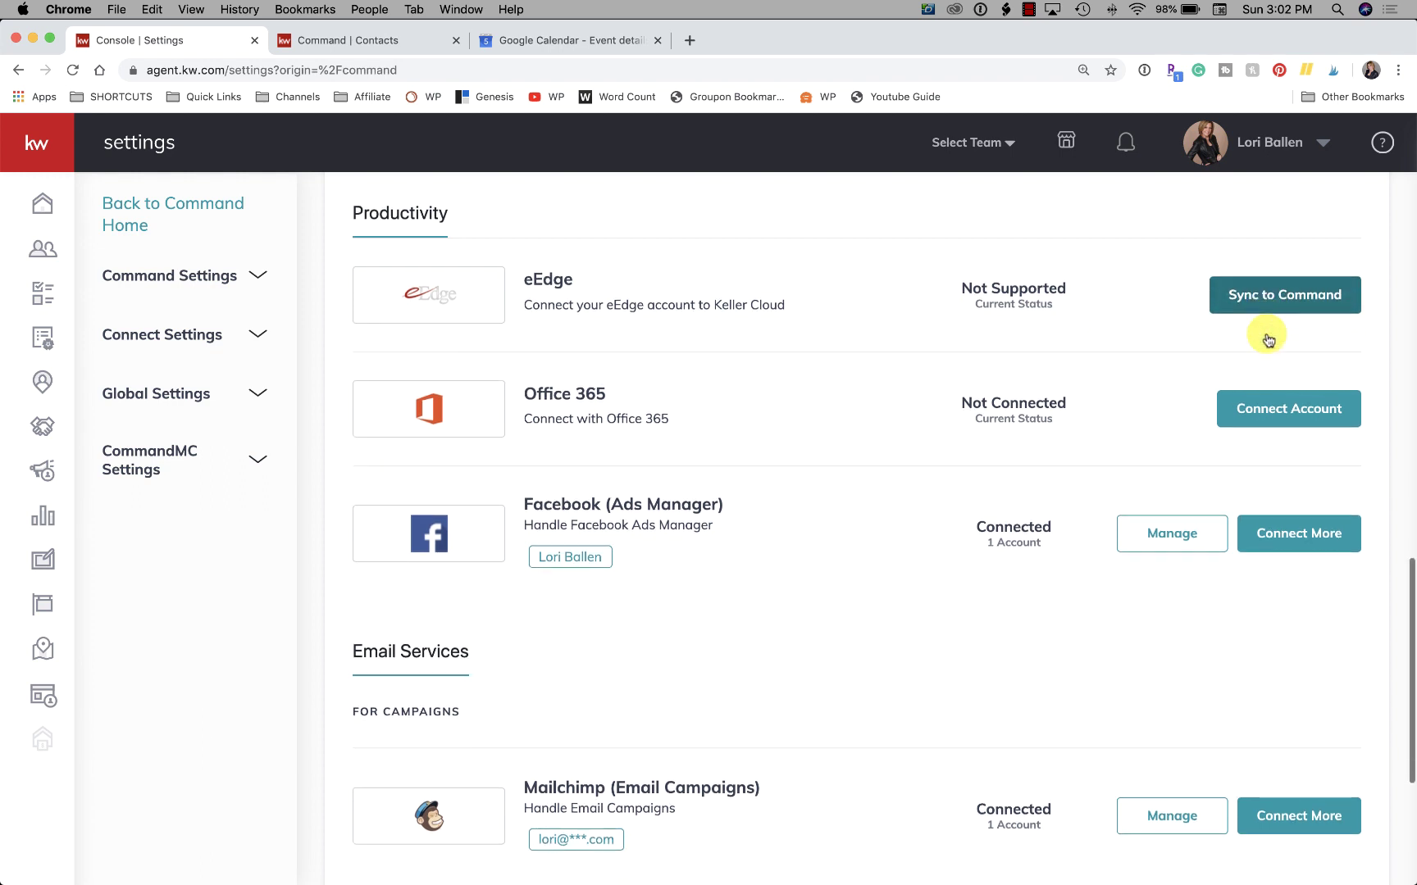
scroll(1267, 336, "down", 1)
scroll(1300, 269, "down", 1)
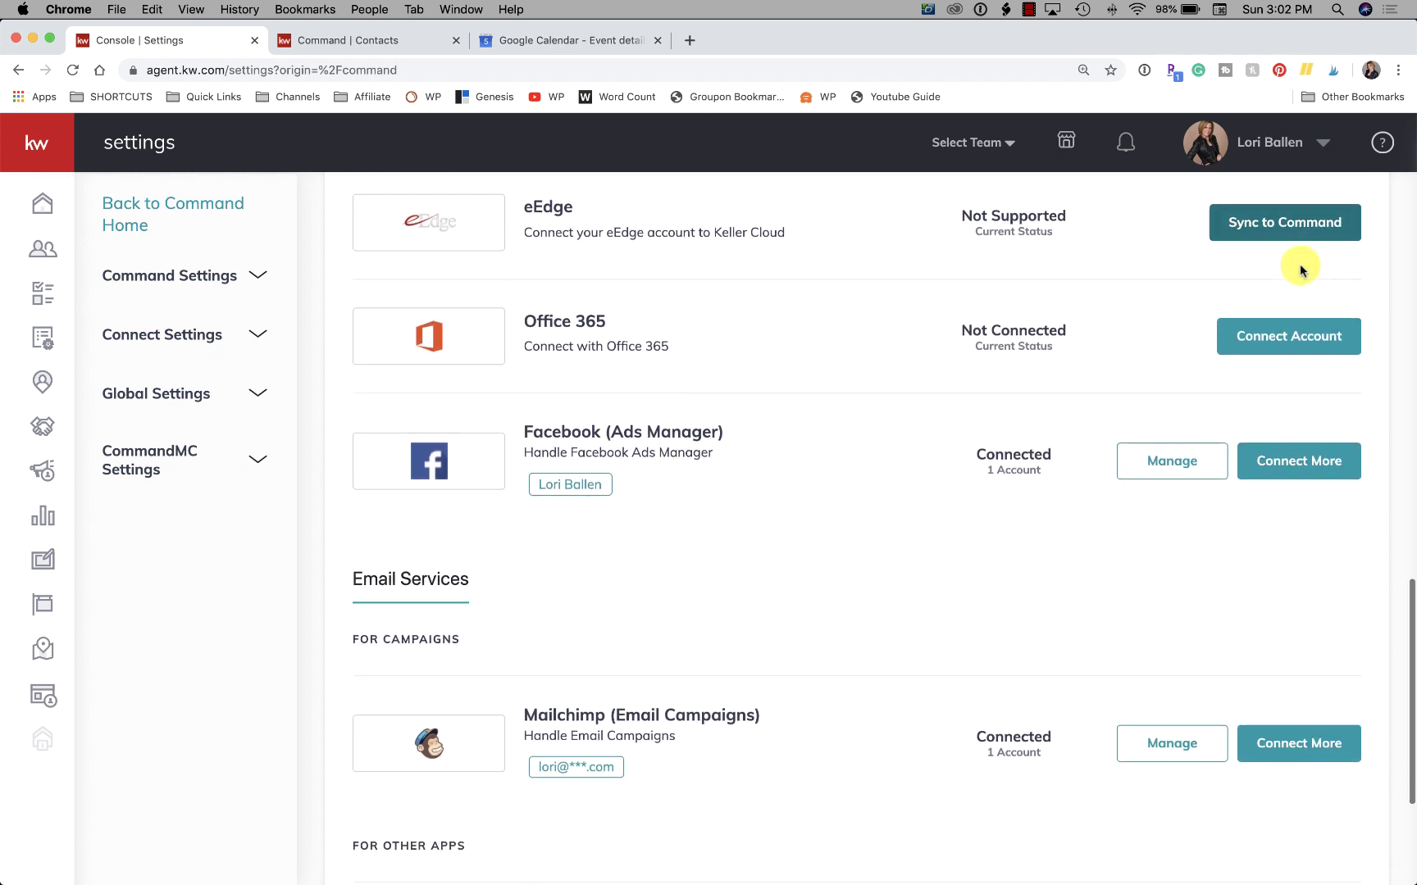
scroll(1299, 268, "down", 1)
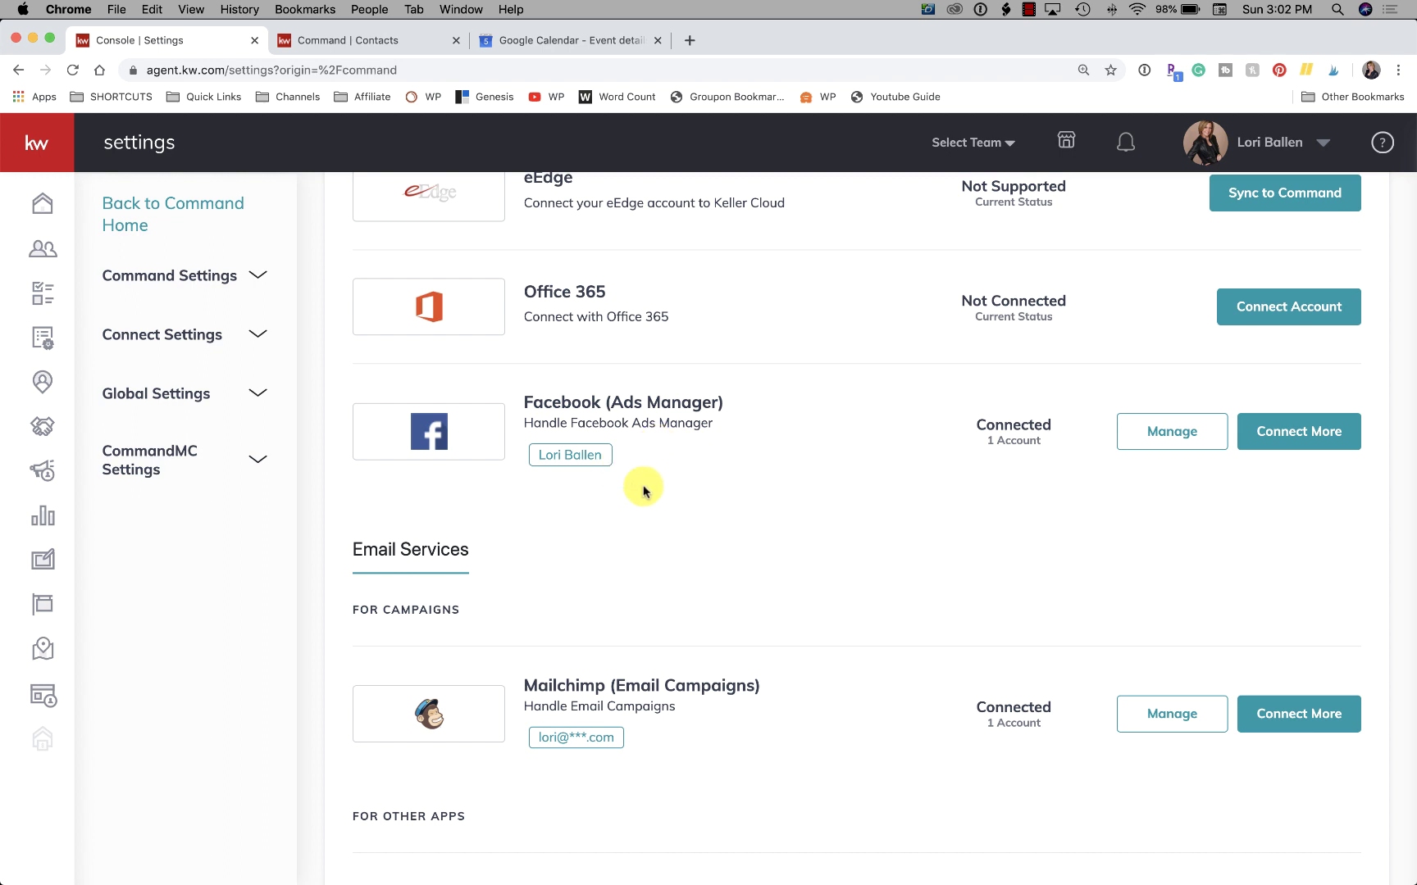
- Google 'mailchimp' in a new tab and open the Mailchimp: All-in-One Marketing Platform result
scroll(686, 499, "down", 5)
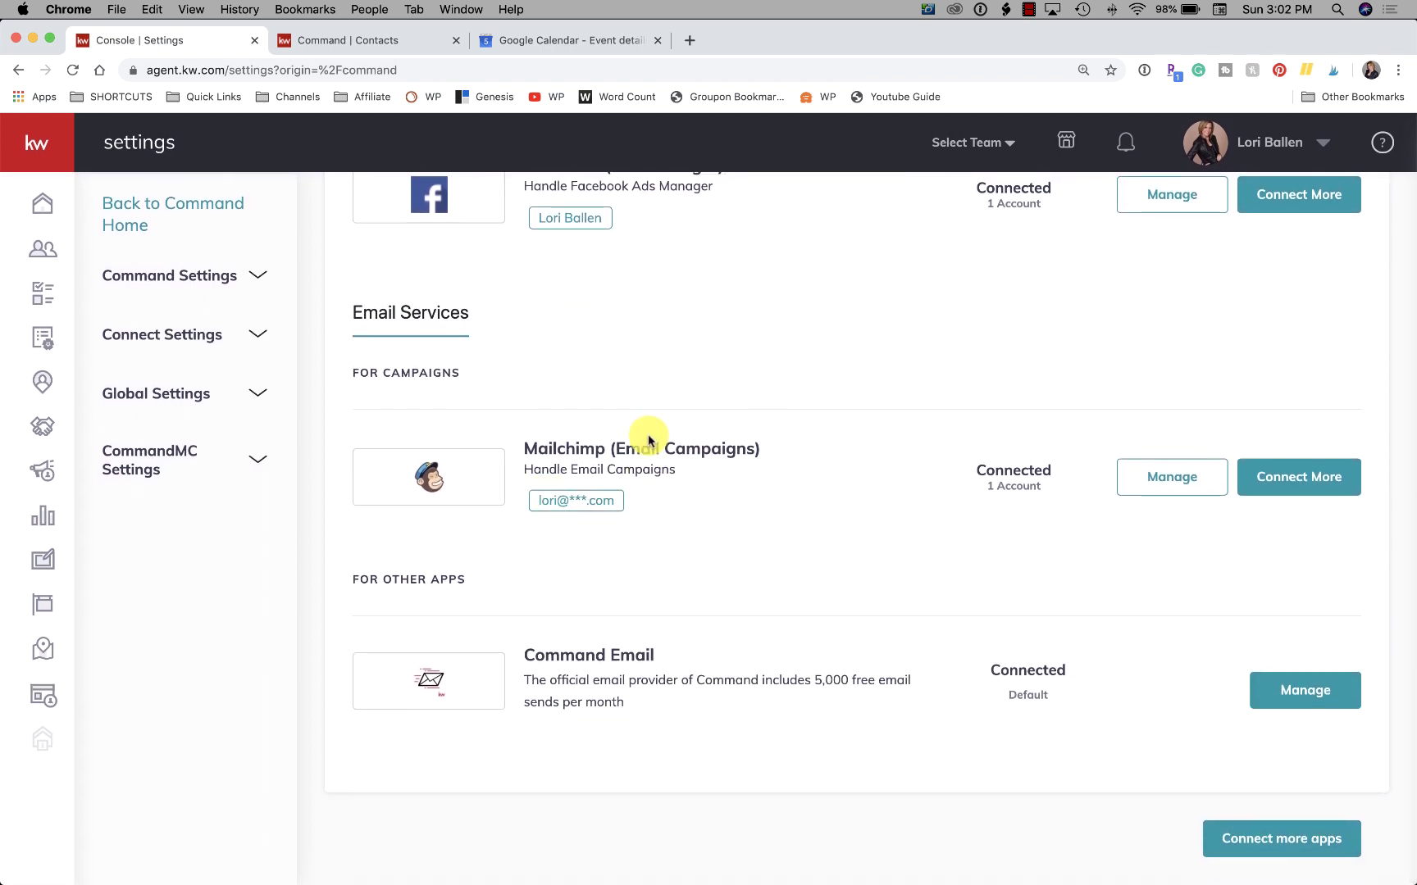
left_click(687, 40)
type("mail")
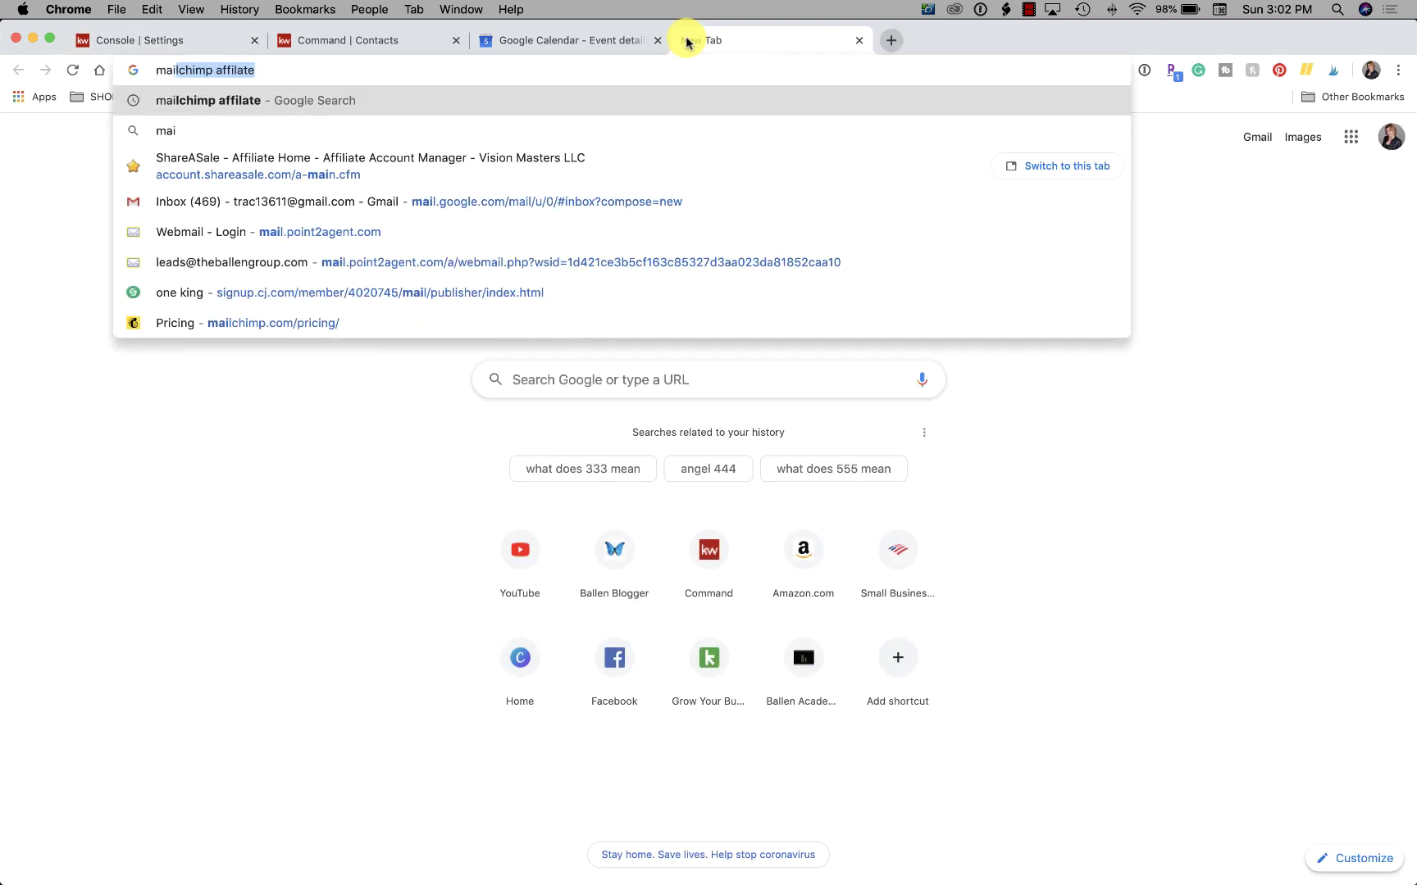
type("chimp")
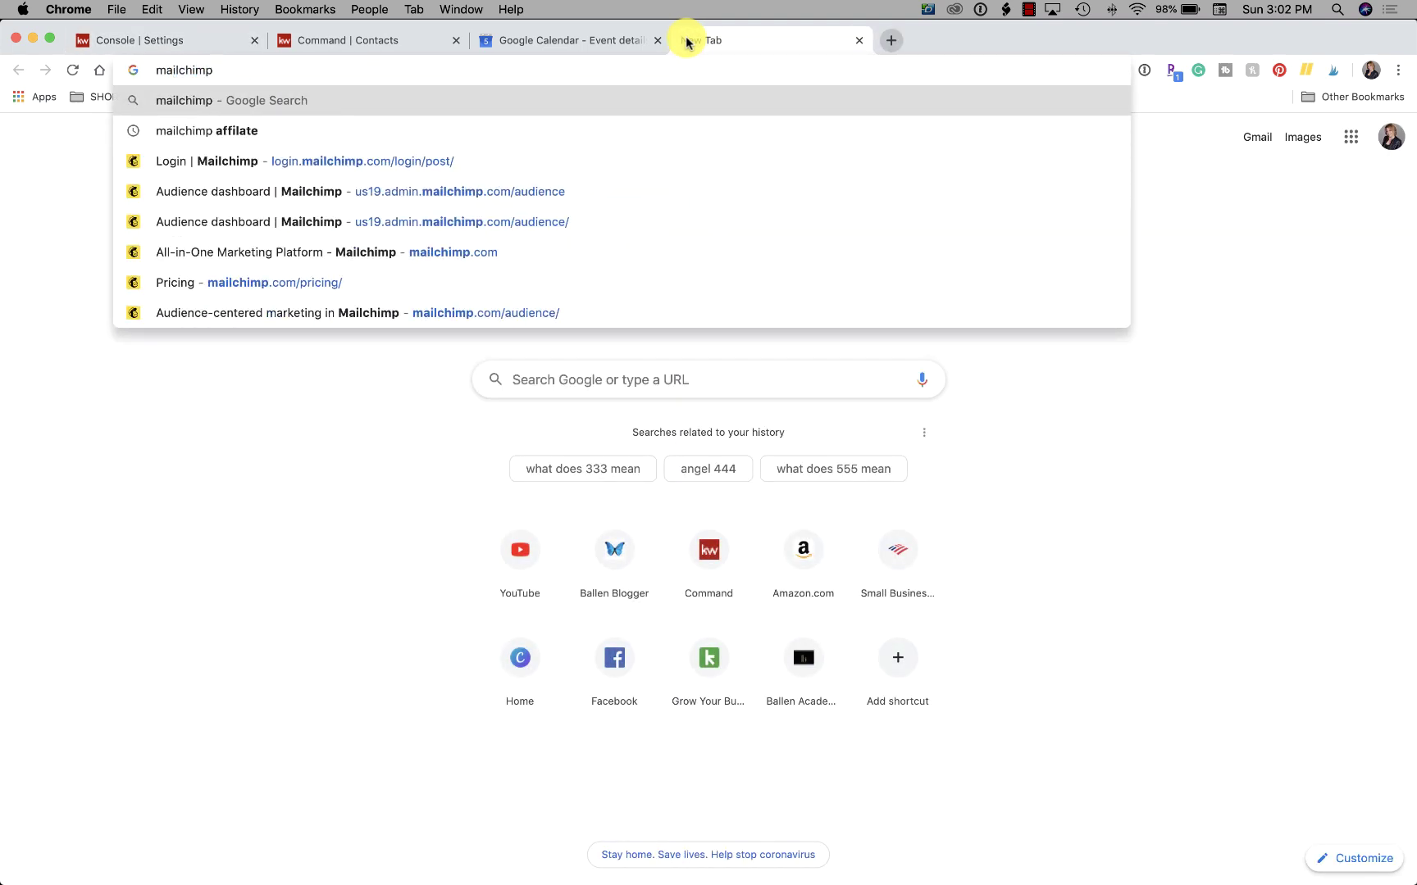
key("Return")
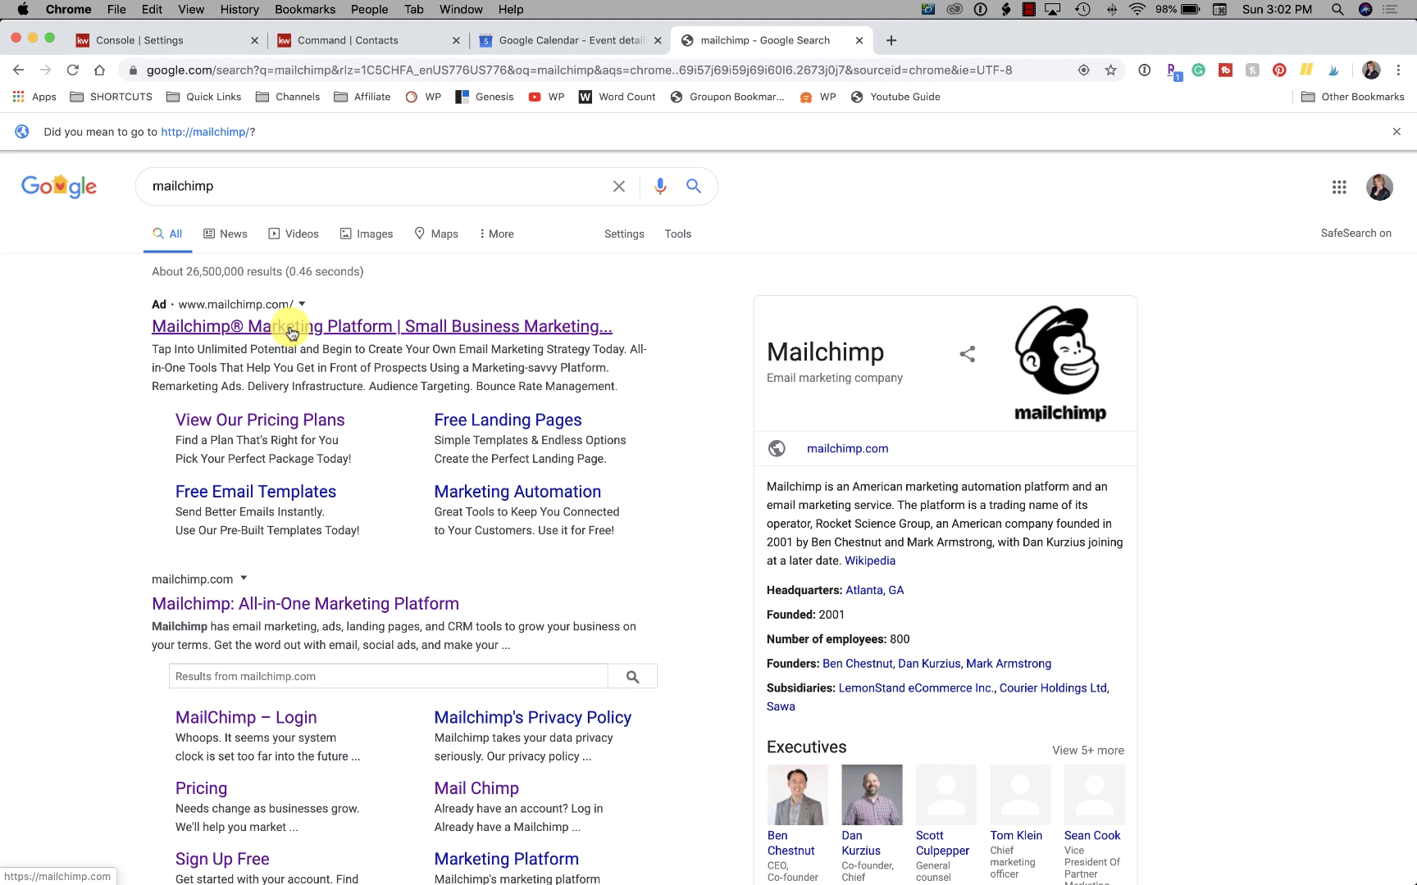
scroll(320, 574, "down", 2)
left_click(326, 544)
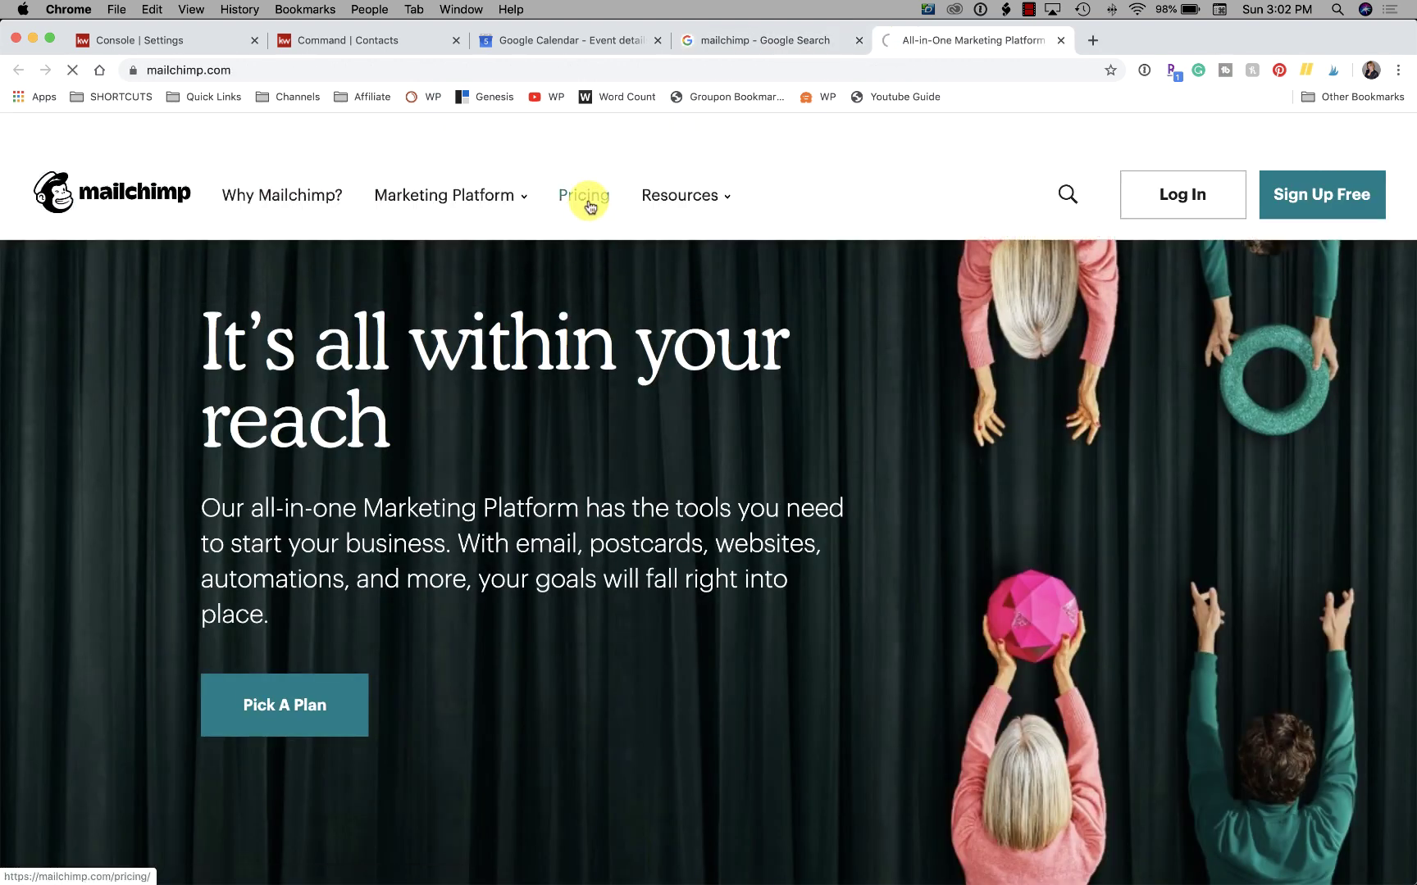
- Go to Mailchimp's Pricing page and compare the Premium $299, Standard $14.99, Essentials $9.99 and Free plans
left_click(582, 198)
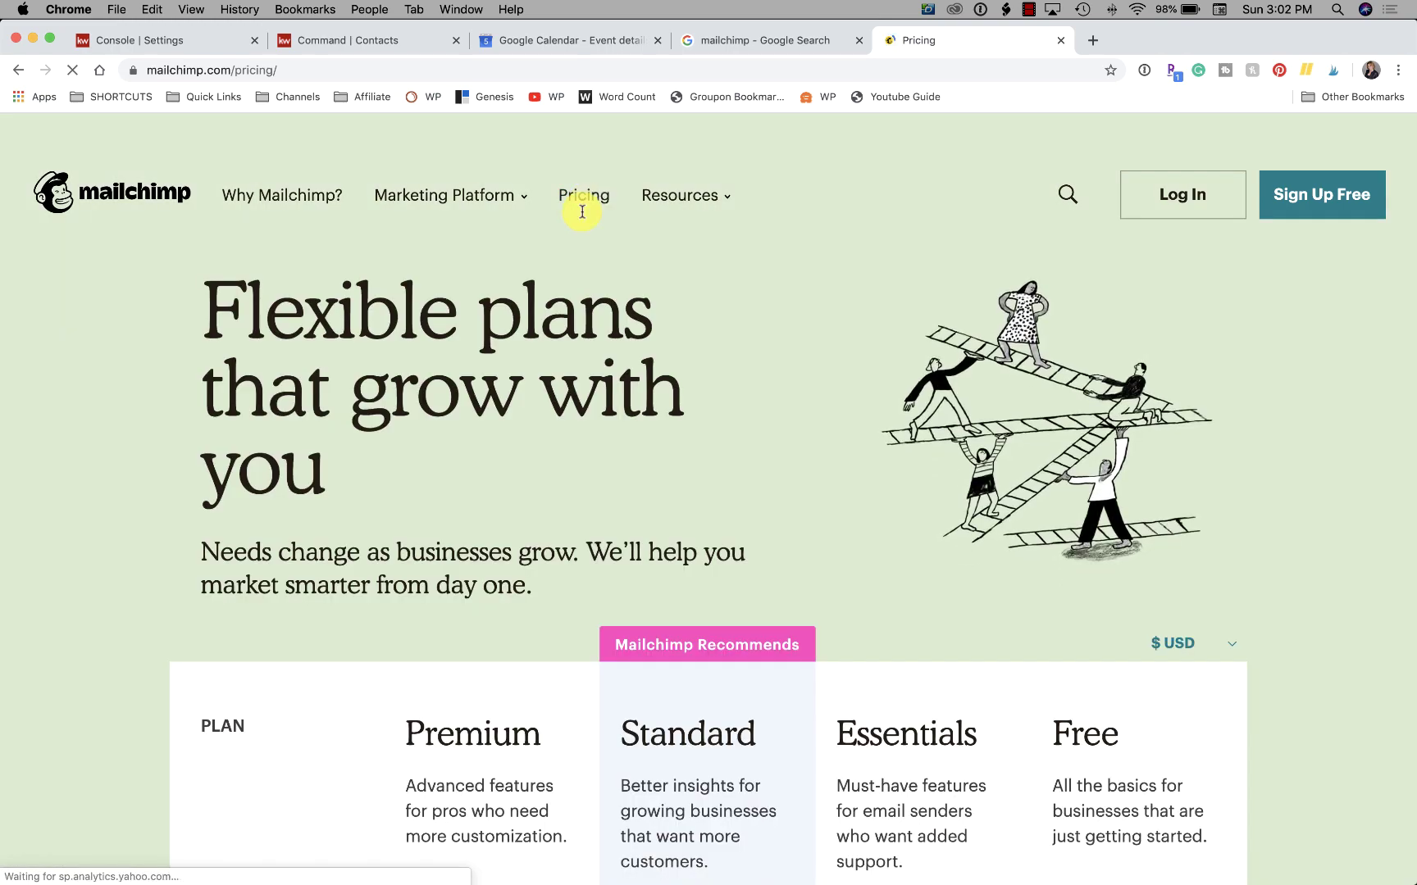
scroll(516, 421, "down", 6)
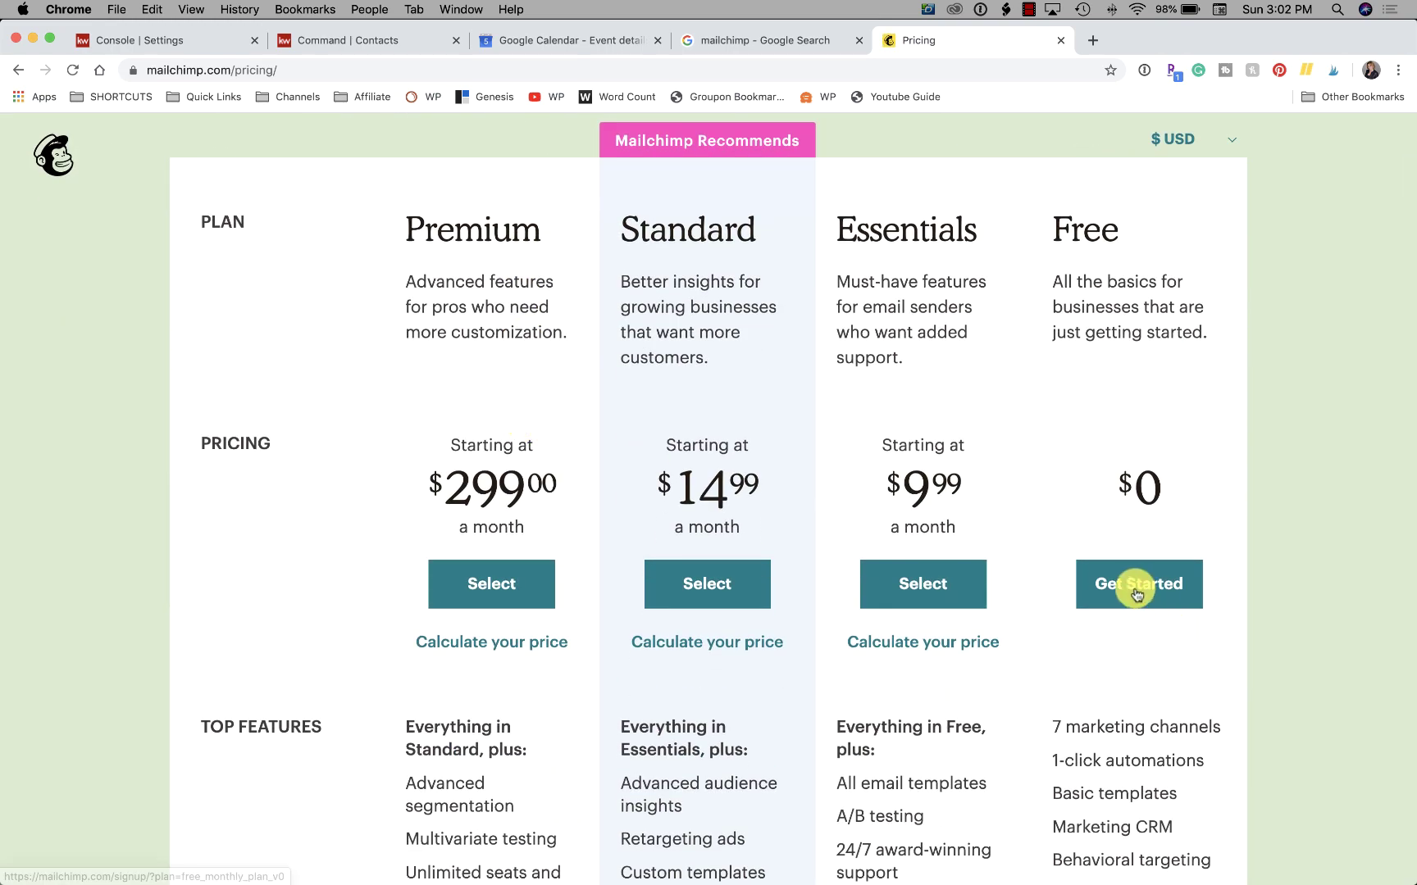
scroll(1194, 787, "down", 2)
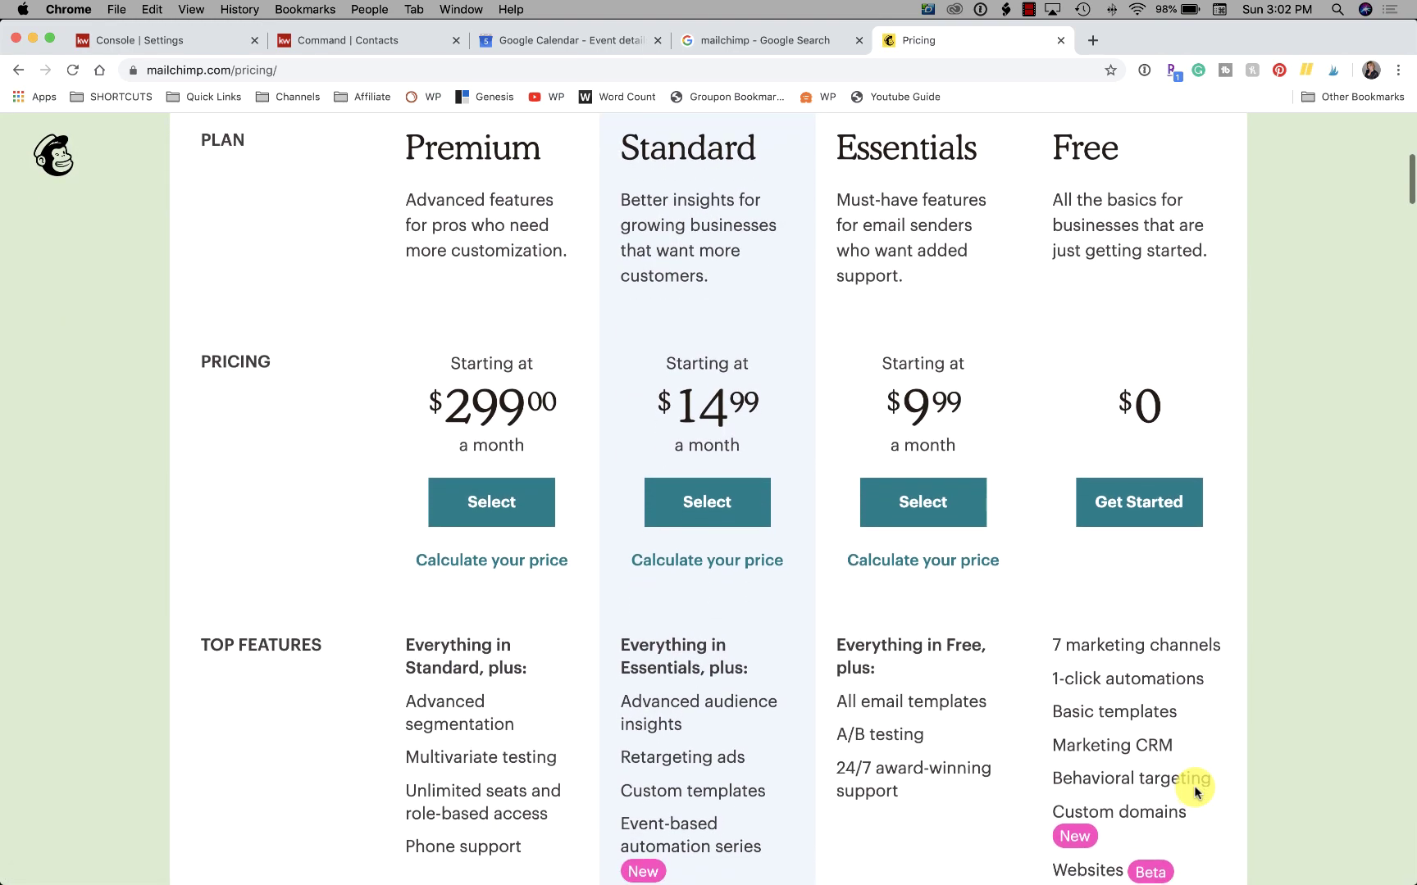
scroll(1195, 787, "up", 2)
scroll(1195, 787, "down", 10)
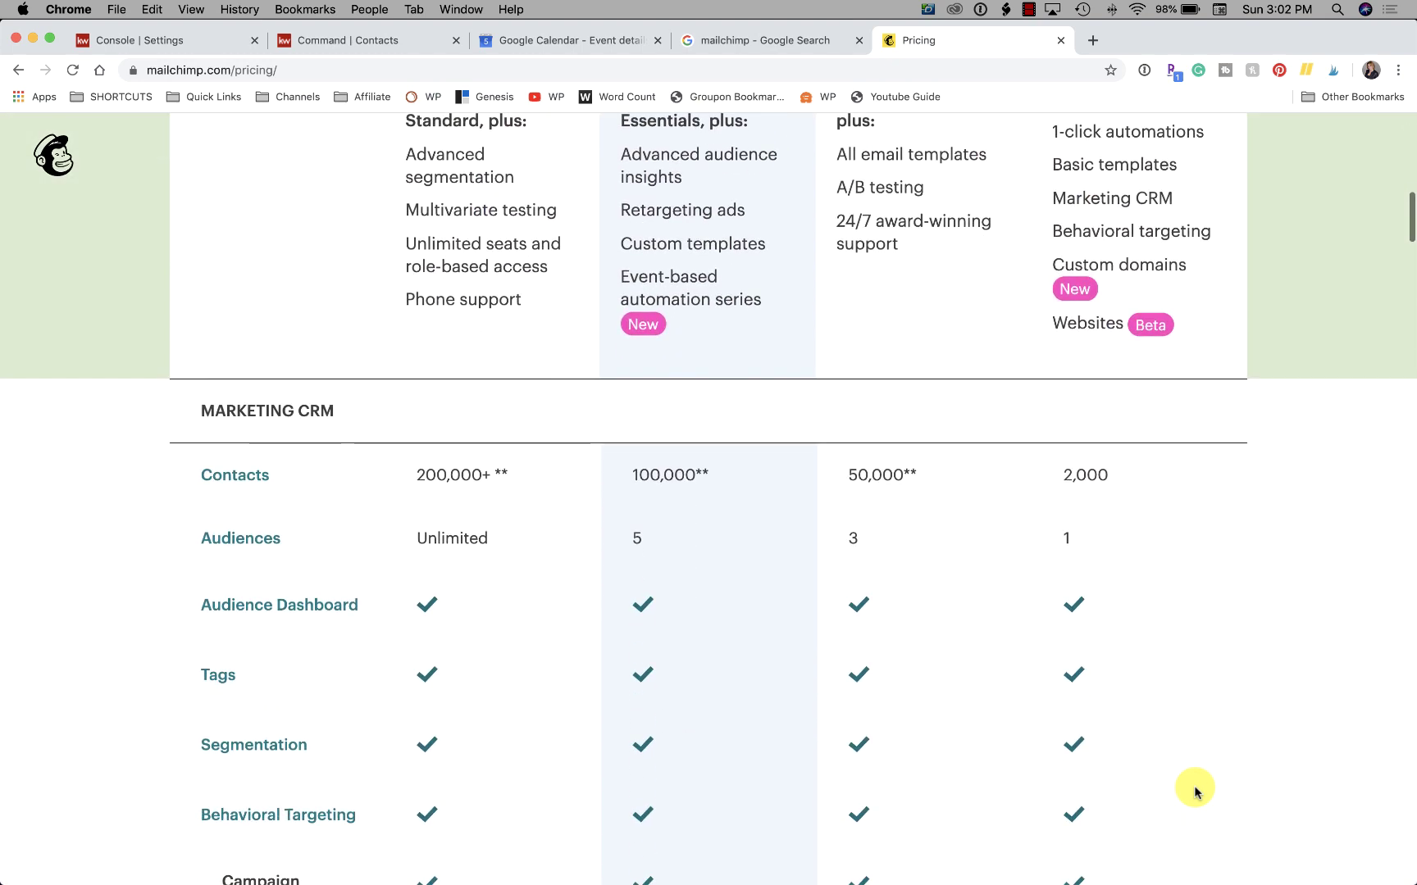
scroll(1194, 790, "up", 3)
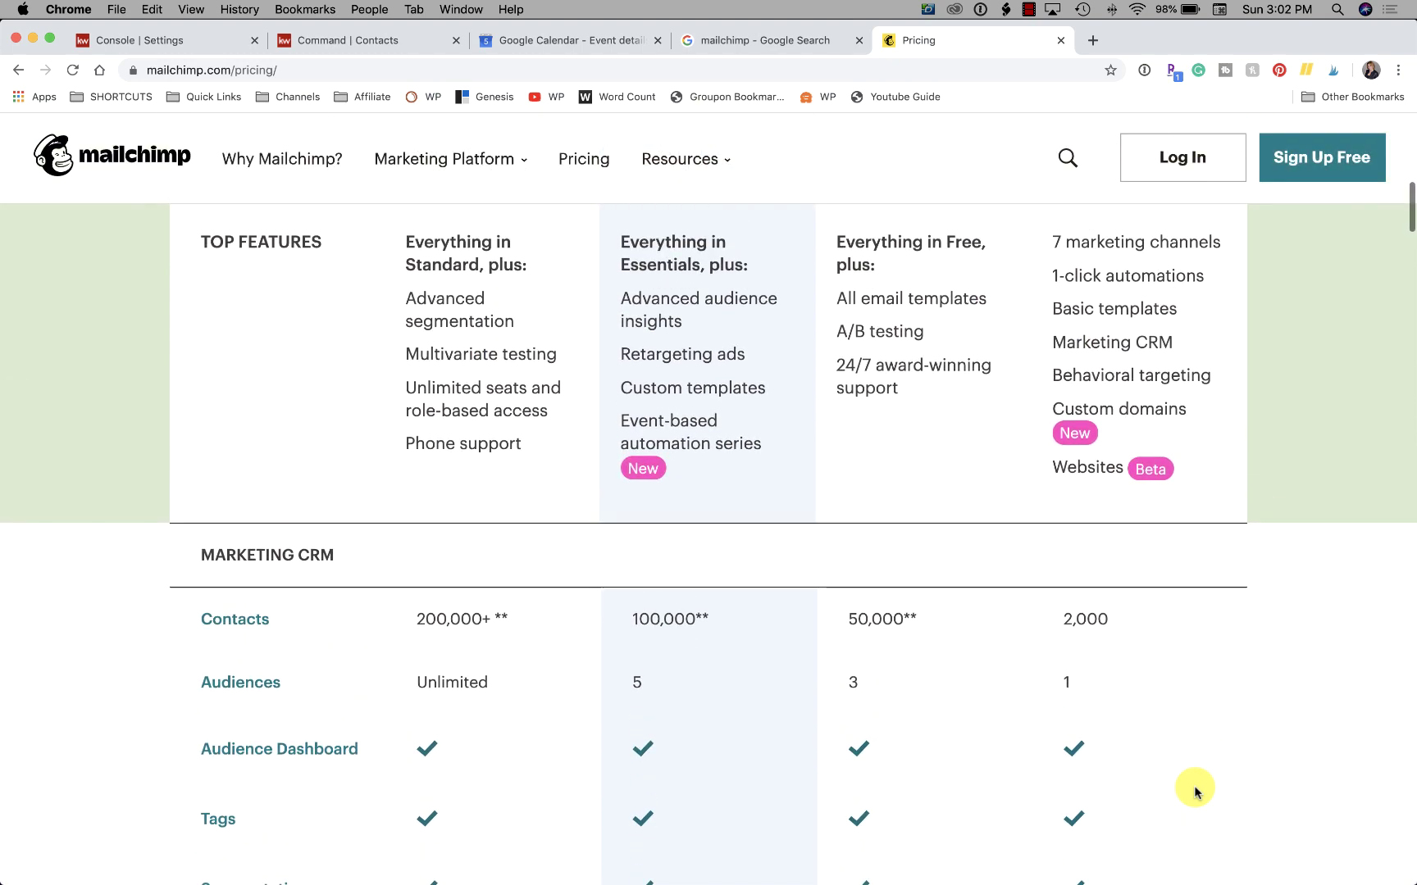
scroll(1194, 789, "up", 4)
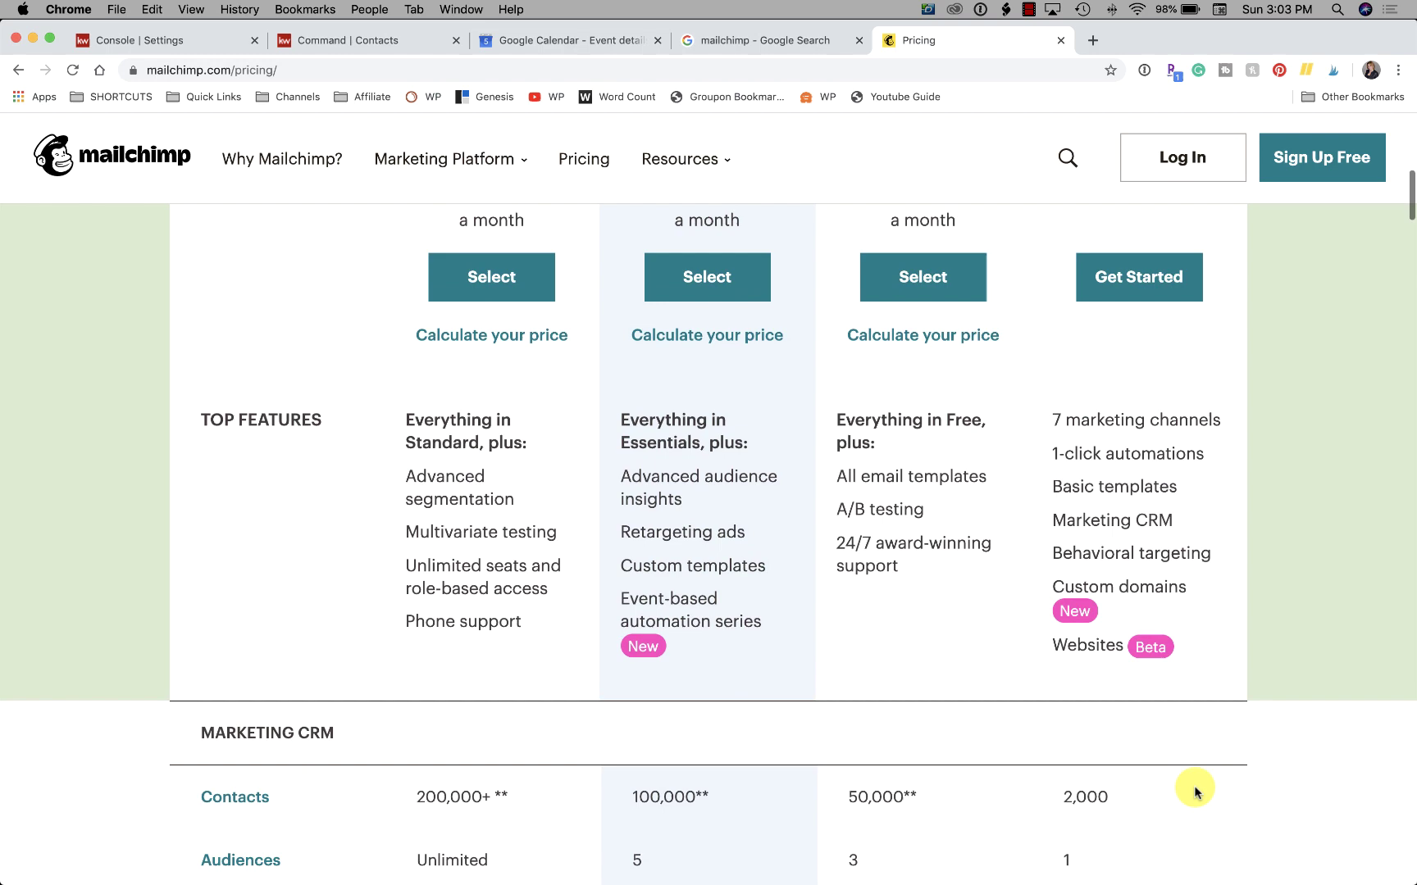
scroll(1195, 790, "up", 6)
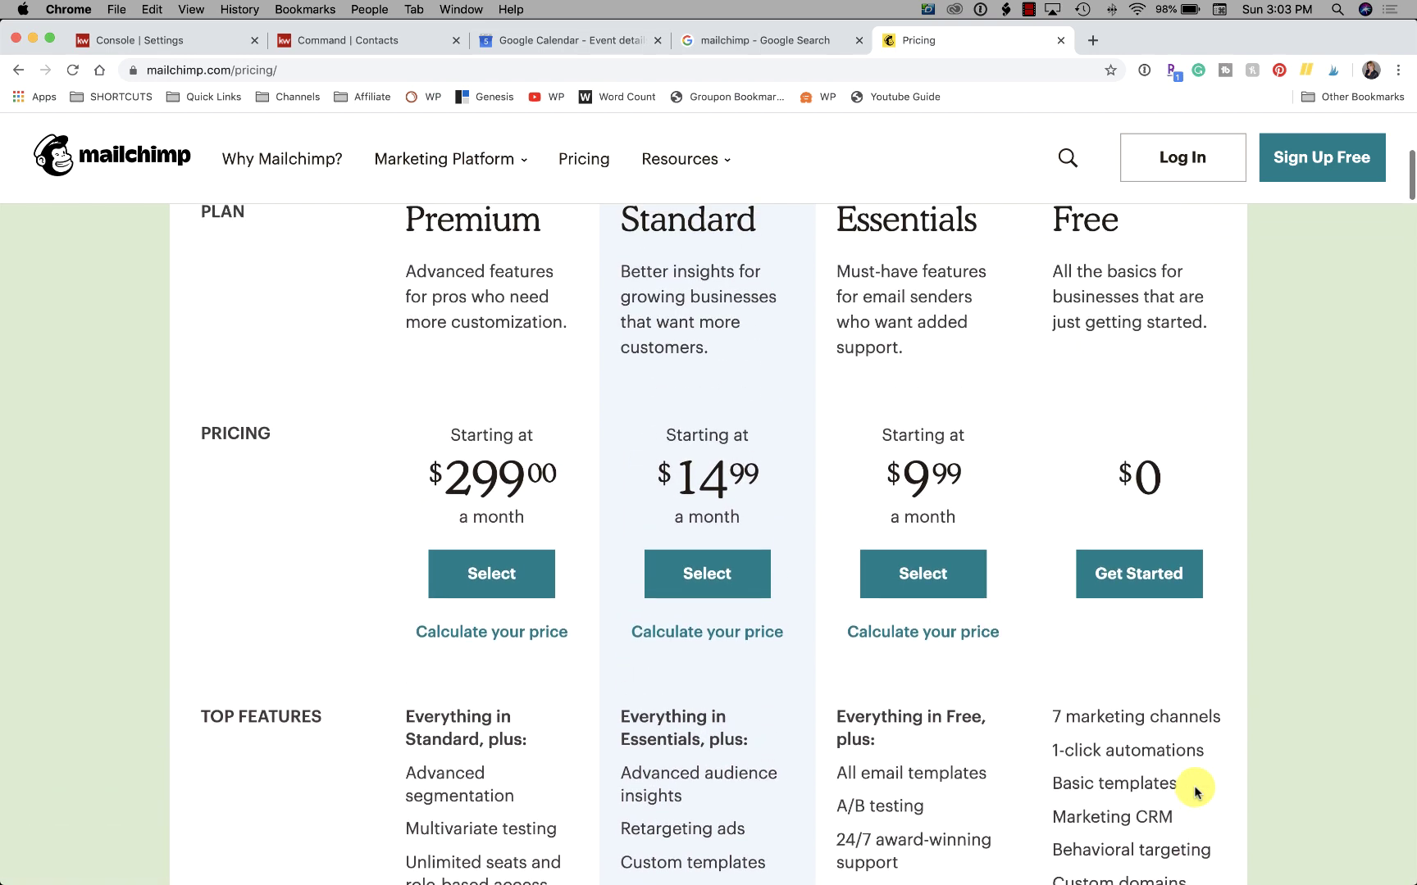
scroll(1195, 789, "up", 5)
scroll(1194, 789, "down", 8)
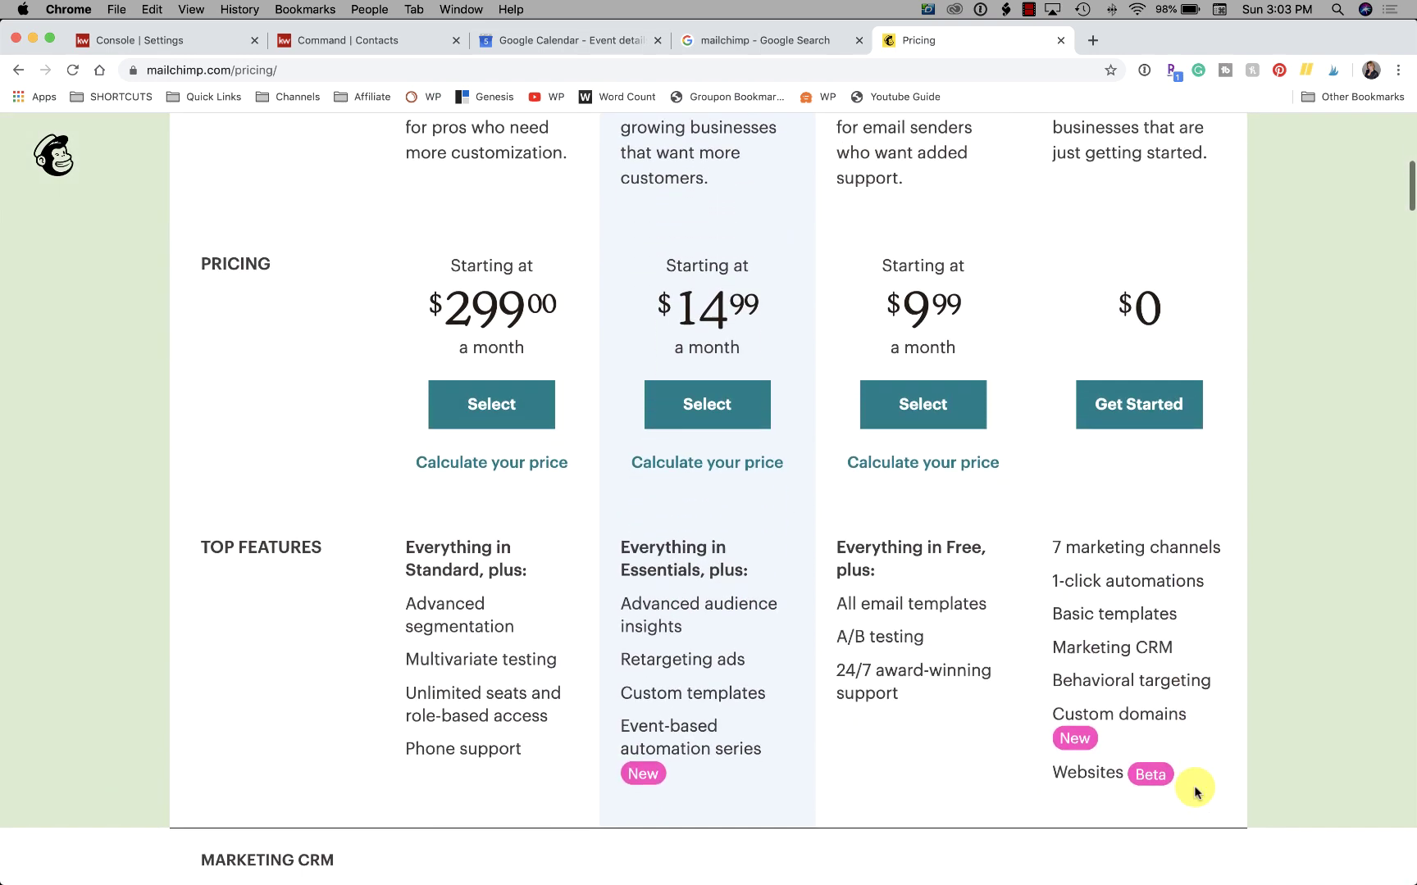
scroll(1195, 789, "up", 5)
scroll(974, 477, "down", 7)
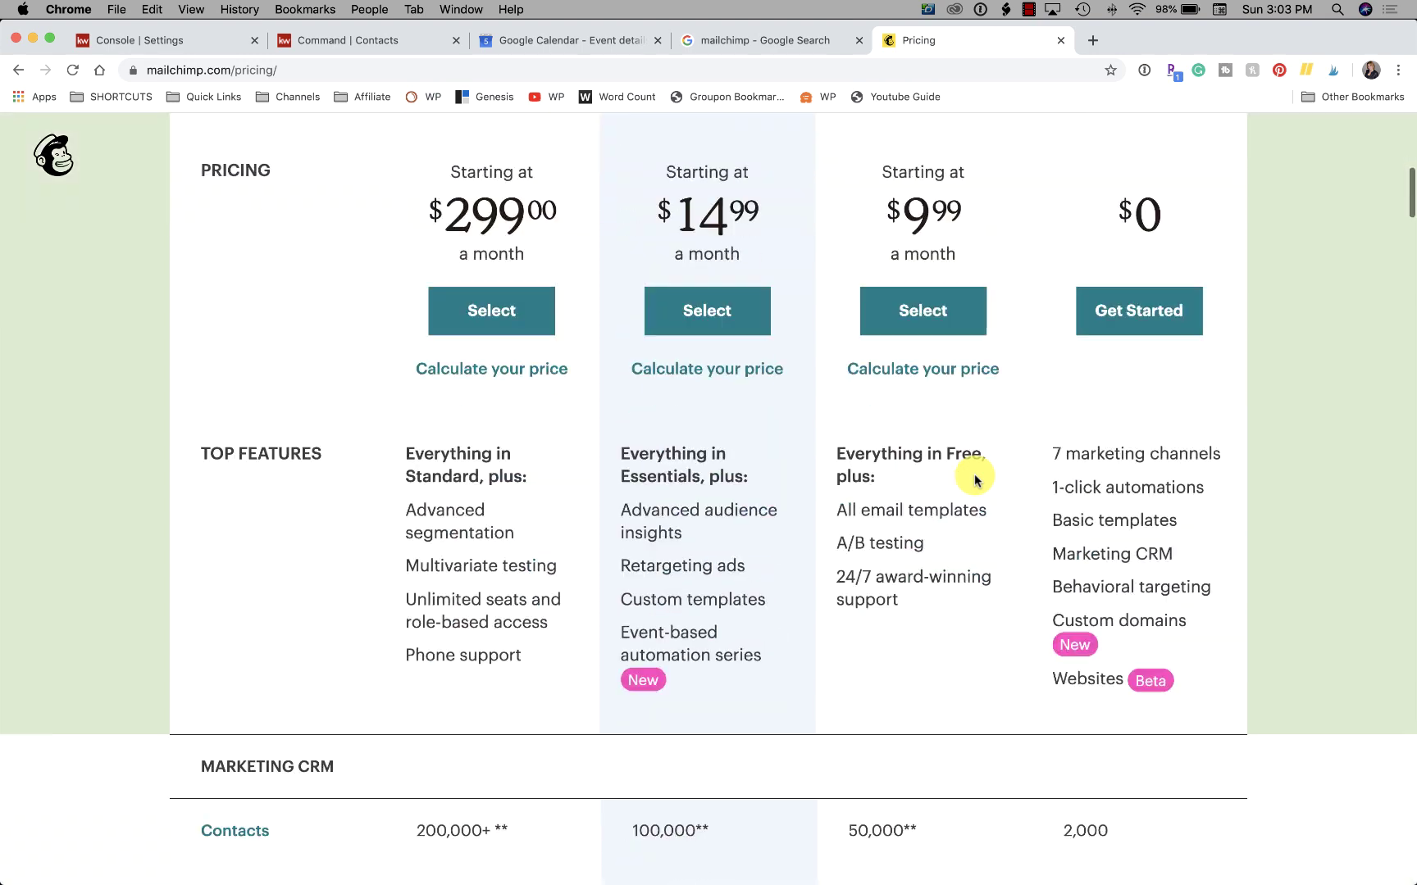
scroll(974, 479, "up", 6)
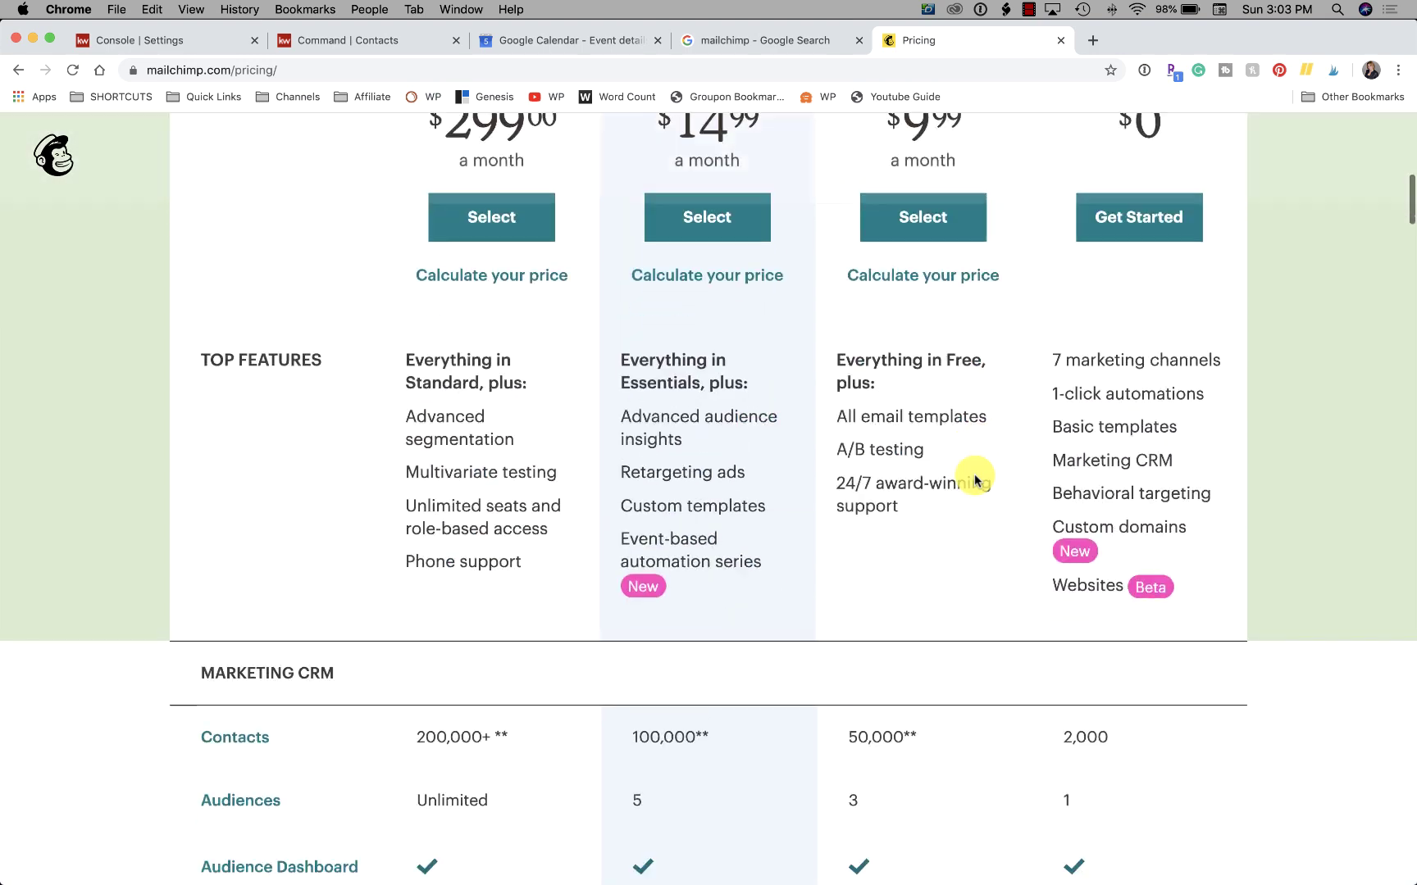
scroll(976, 479, "down", 5)
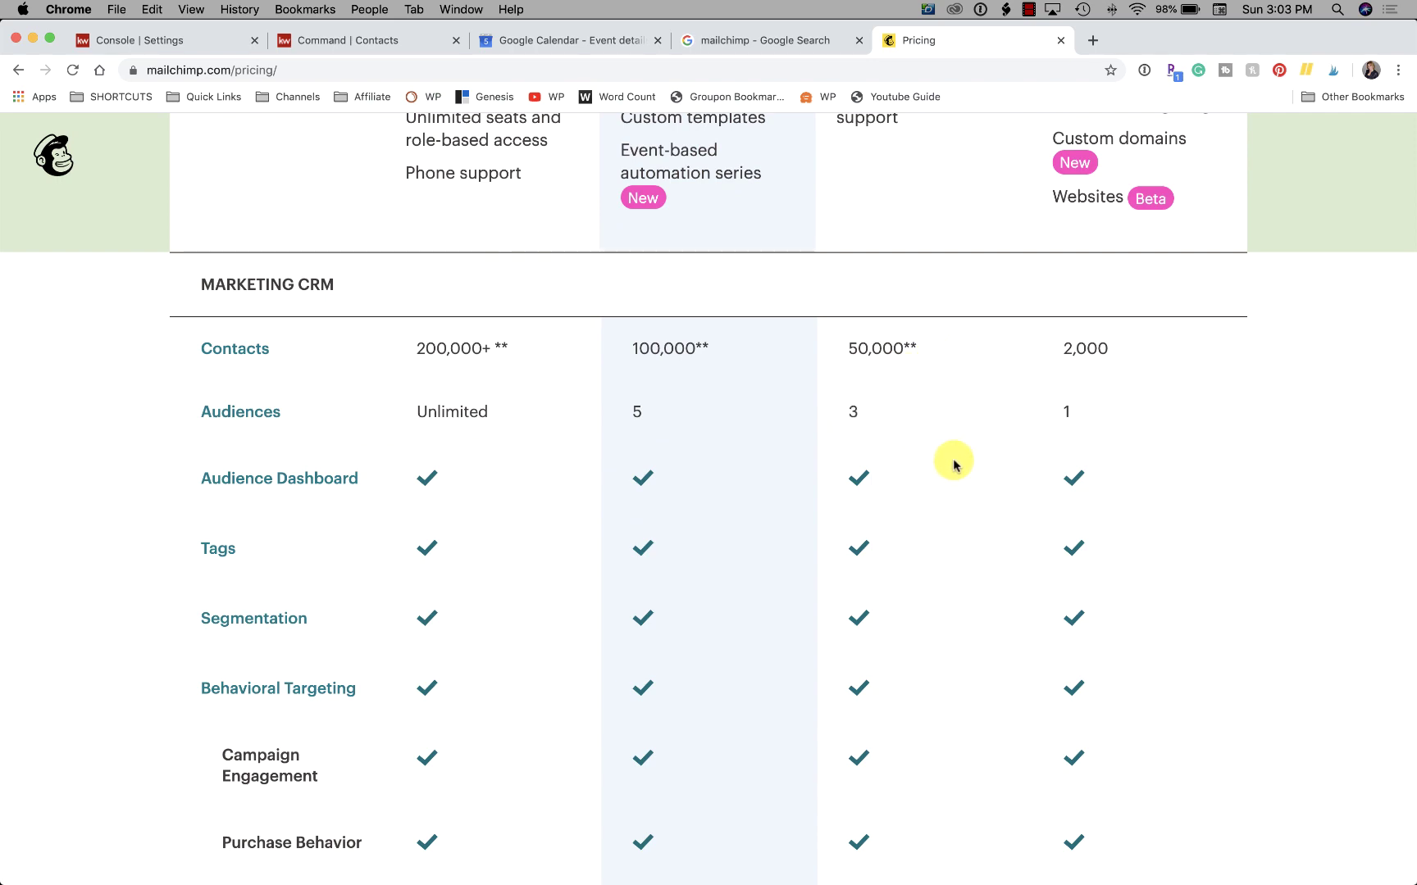
scroll(954, 465, "up", 3)
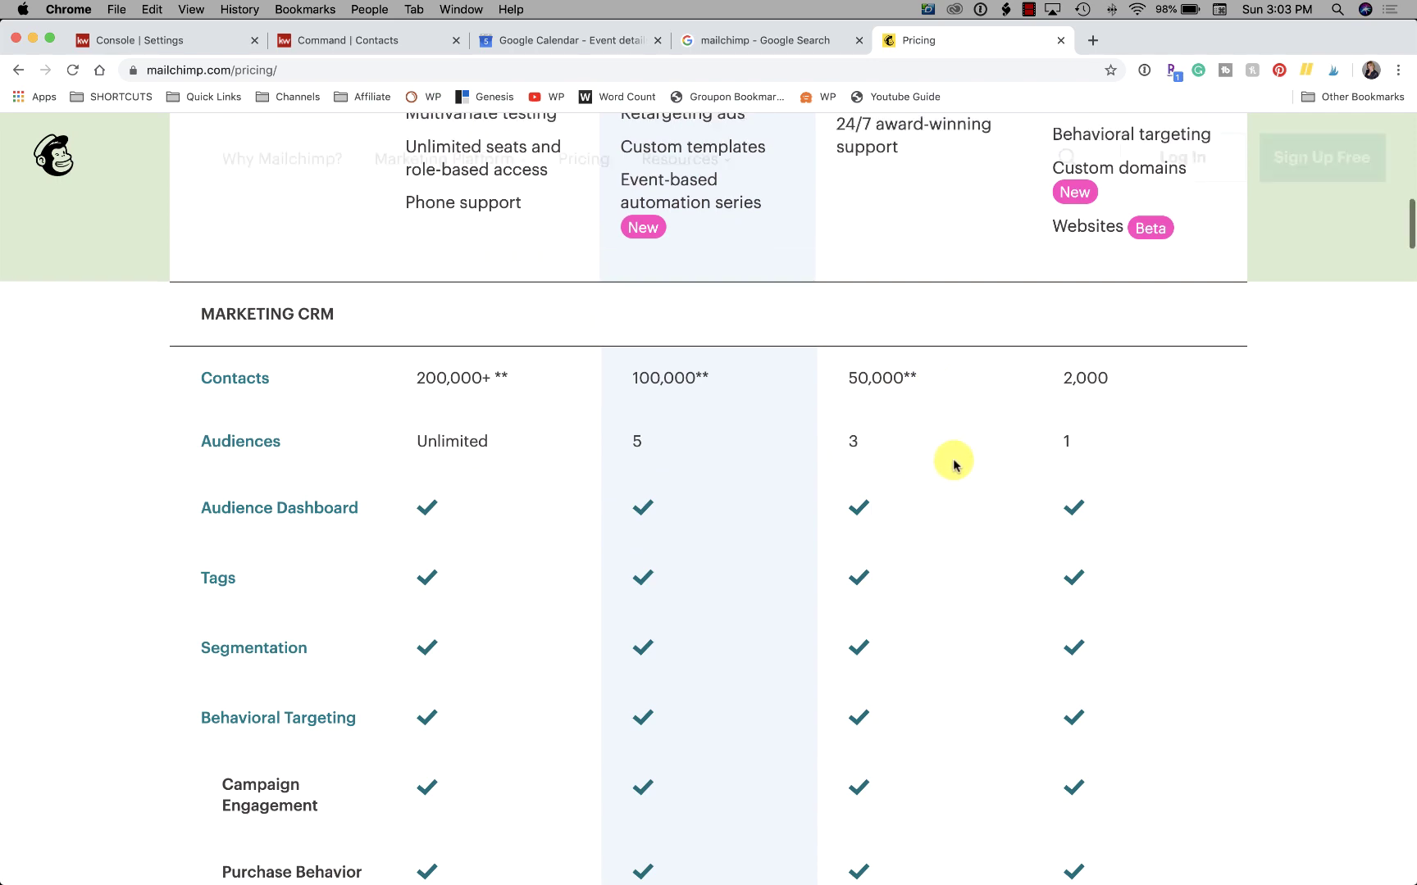
scroll(954, 465, "down", 7)
scroll(951, 465, "up", 1)
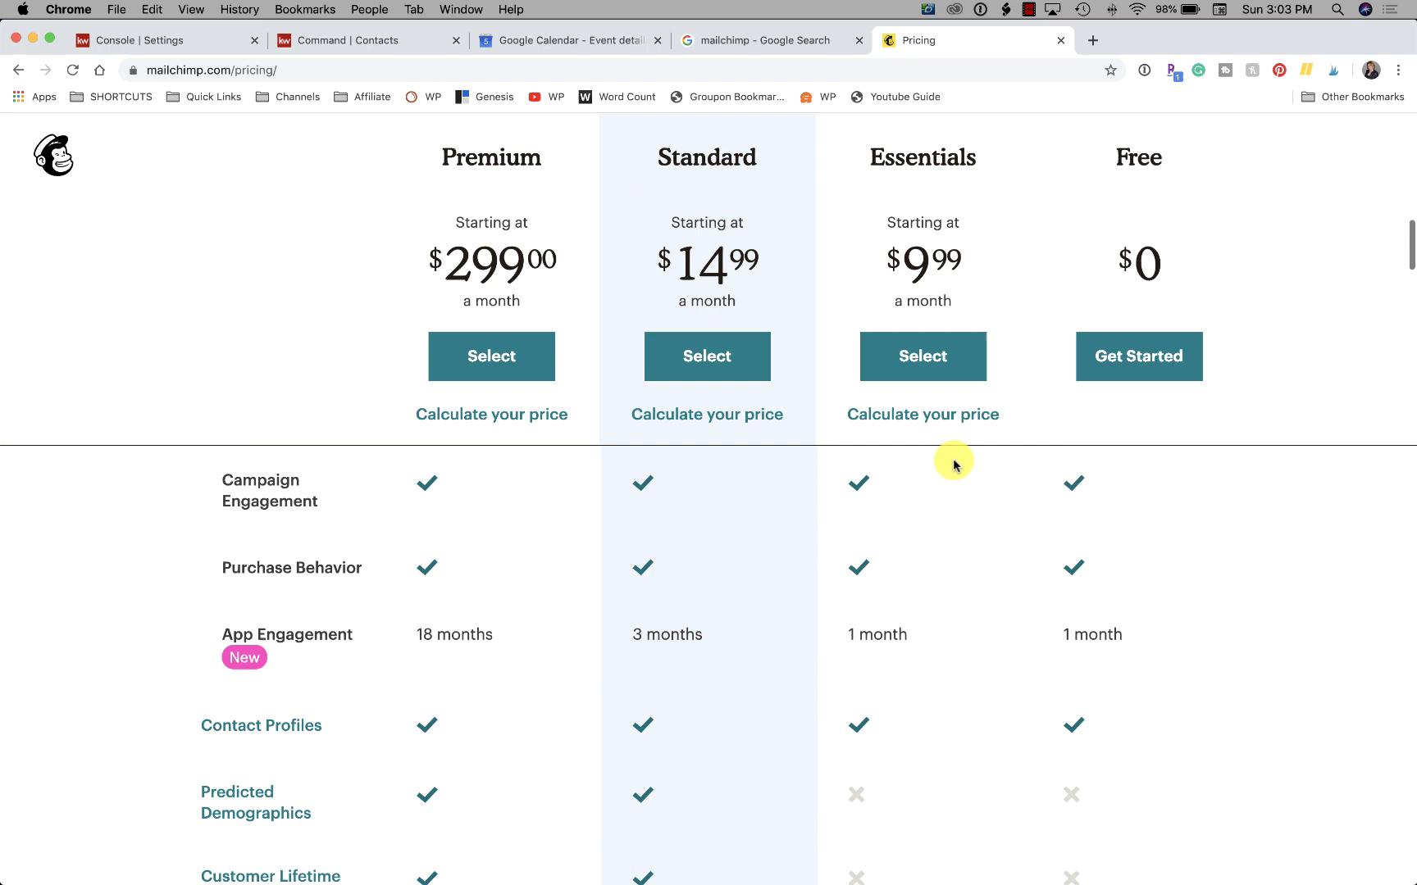
scroll(951, 465, "down", 2)
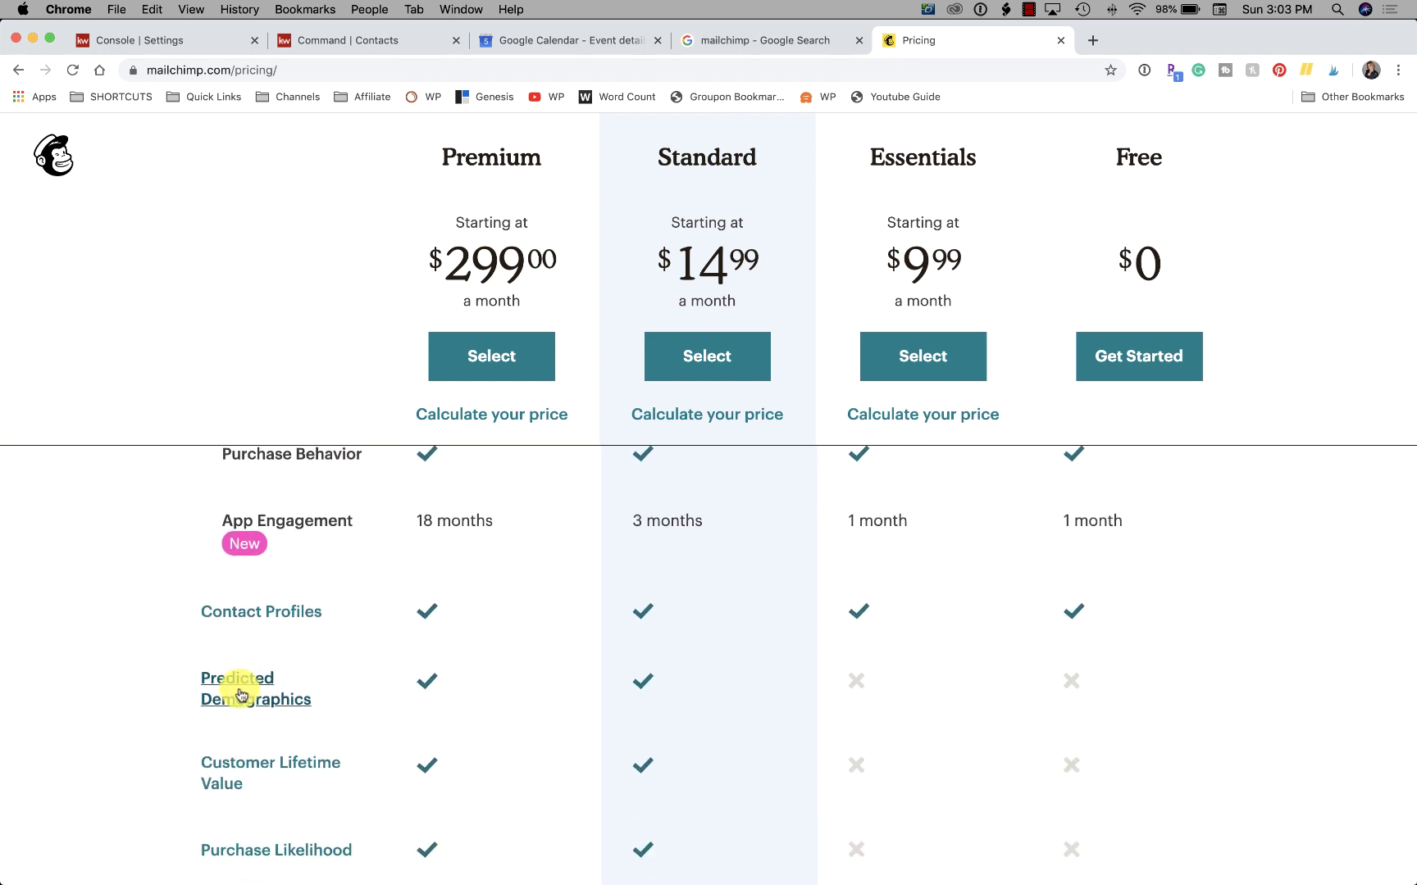
scroll(589, 666, "down", 3)
scroll(590, 670, "down", 8)
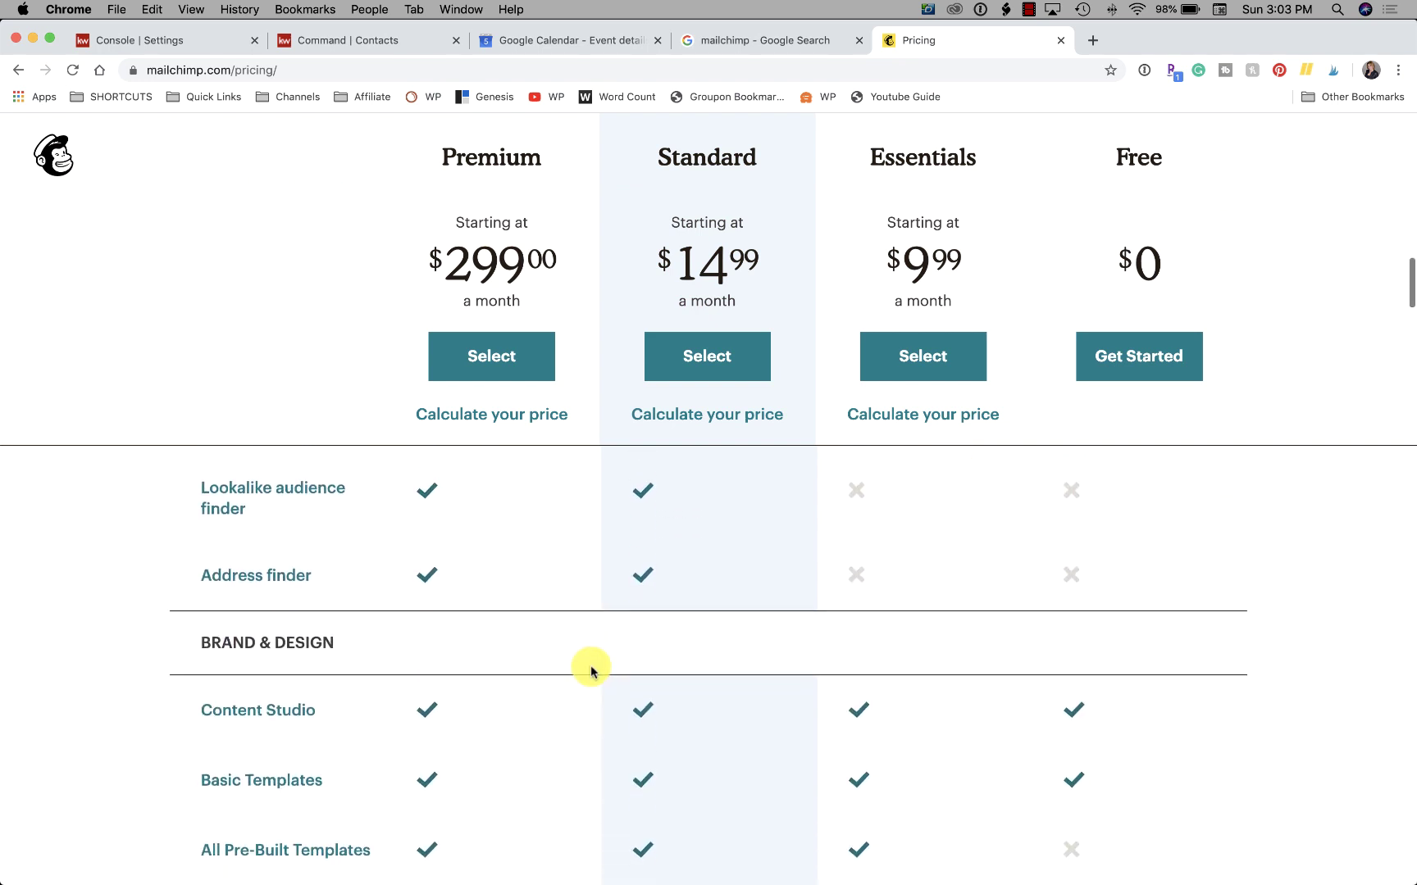
scroll(591, 671, "up", 1)
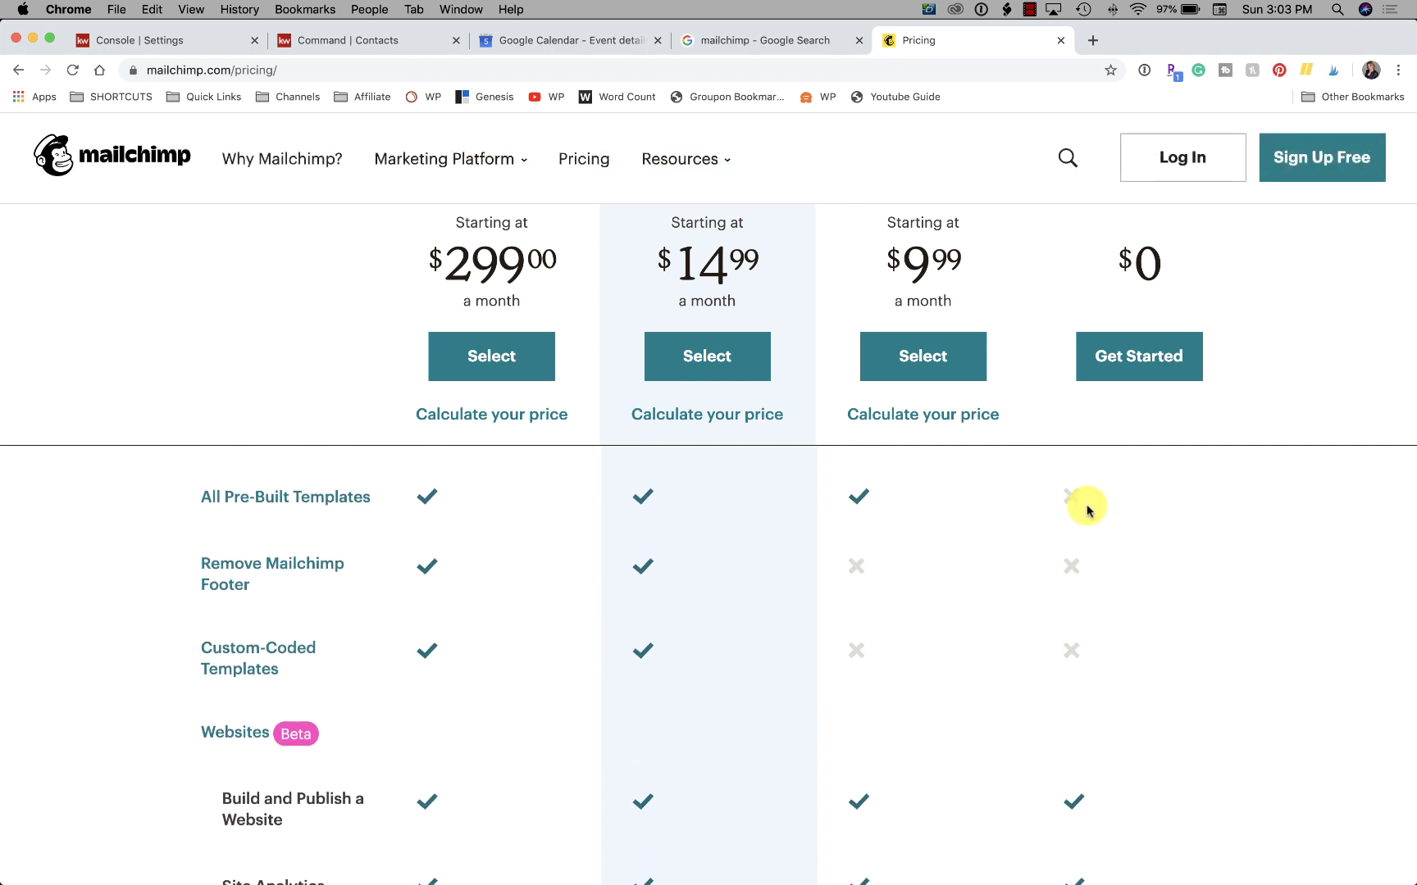
scroll(1092, 727, "down", 8)
scroll(1093, 730, "up", 5)
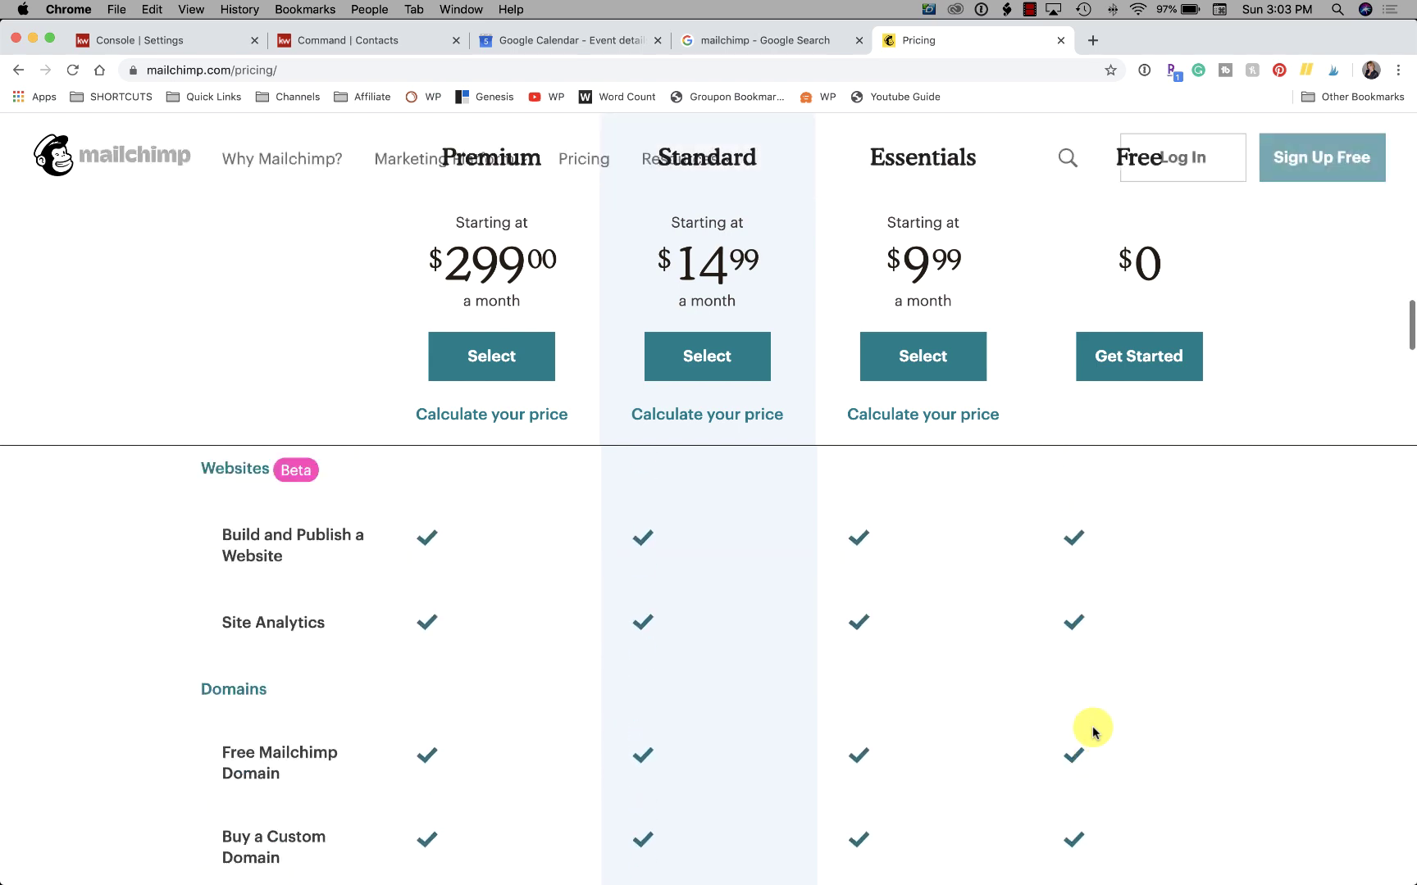
scroll(1093, 730, "up", 5)
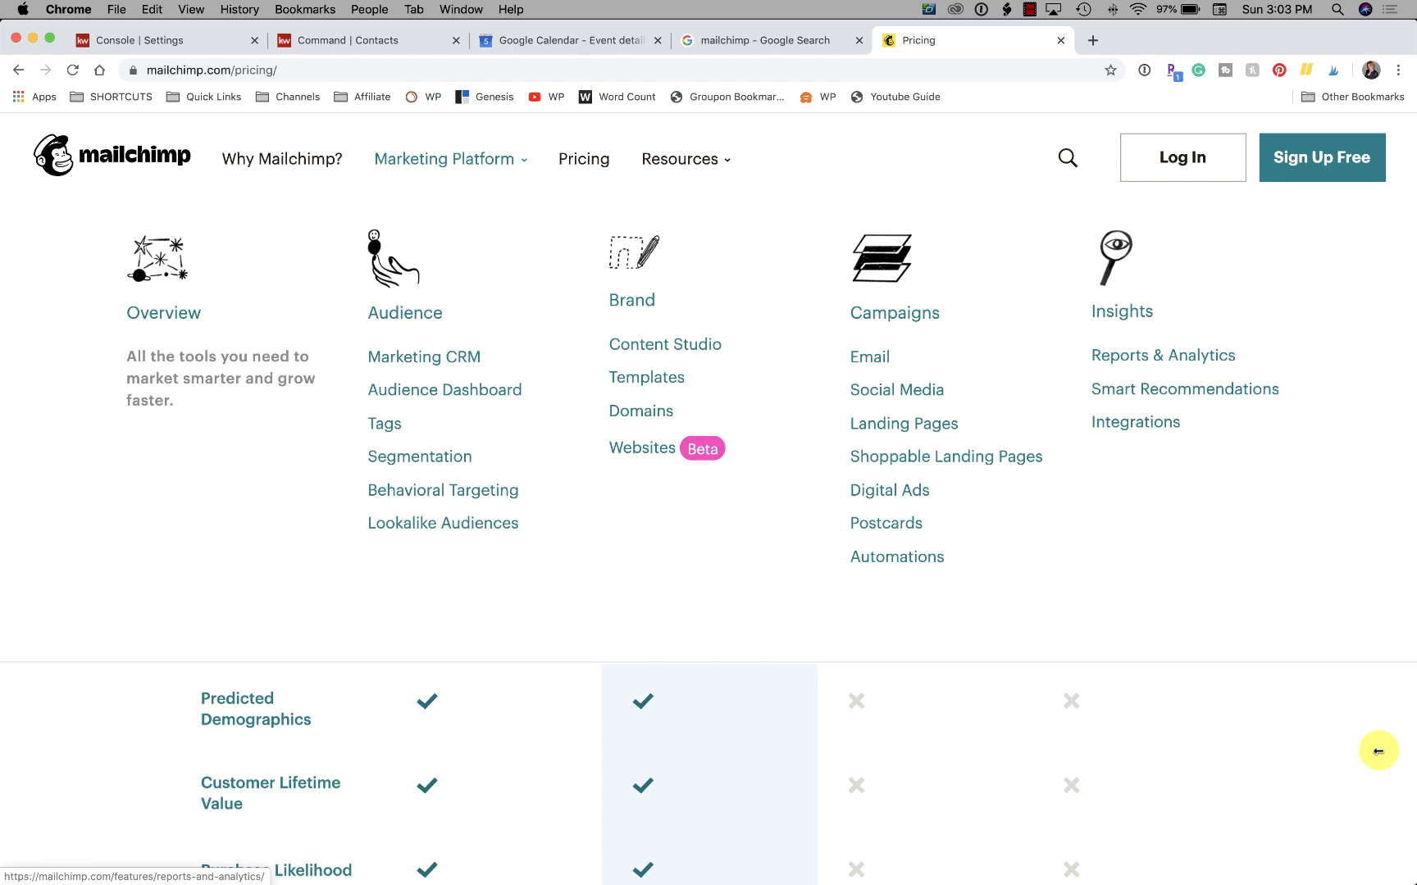
- Back in KW Command settings, manage Command Email and review its Sender Name and Reply-To Email
left_click(178, 51)
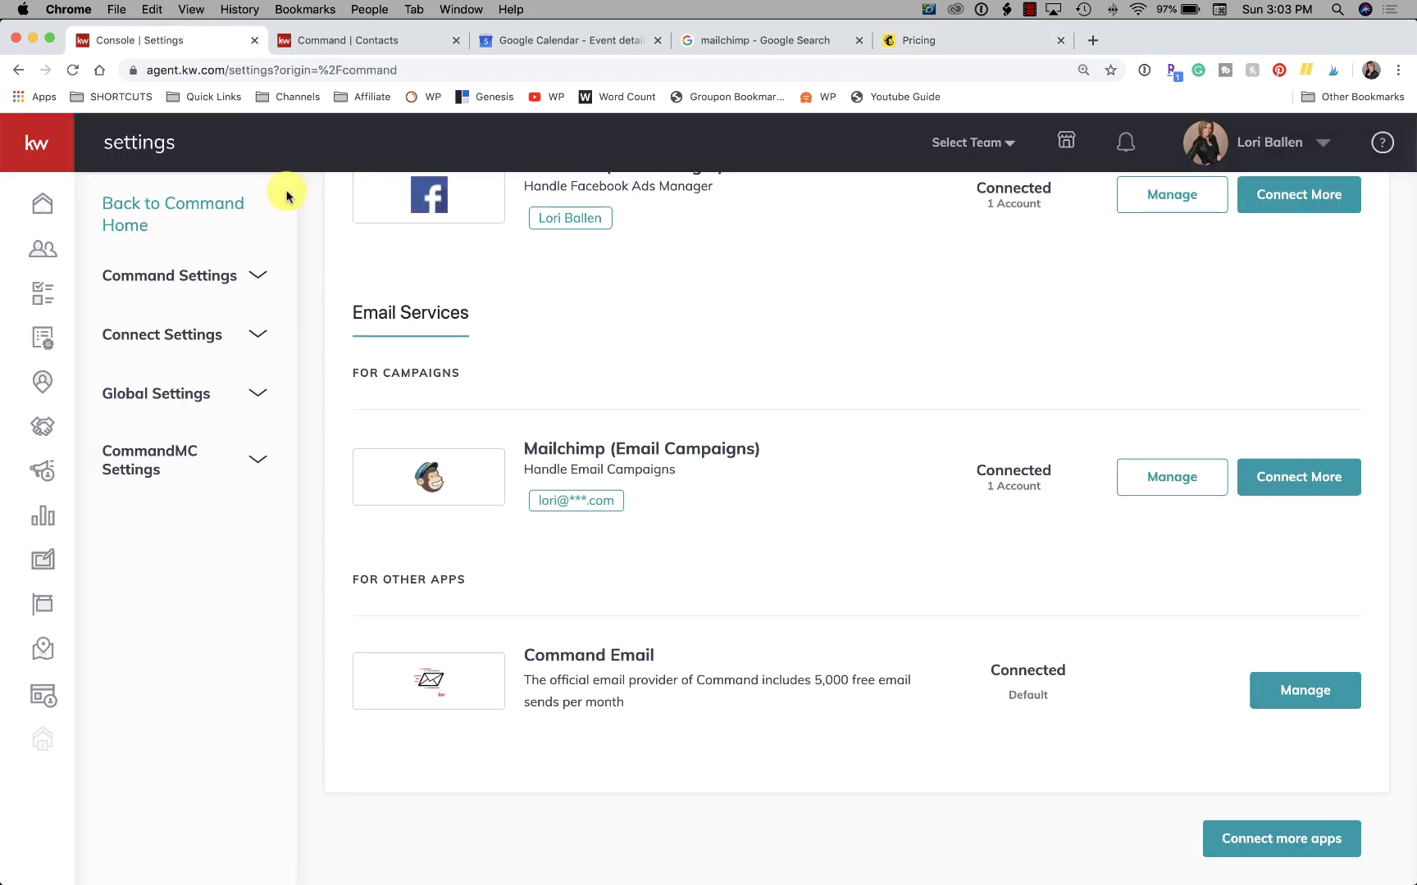
scroll(537, 525, "down", 1)
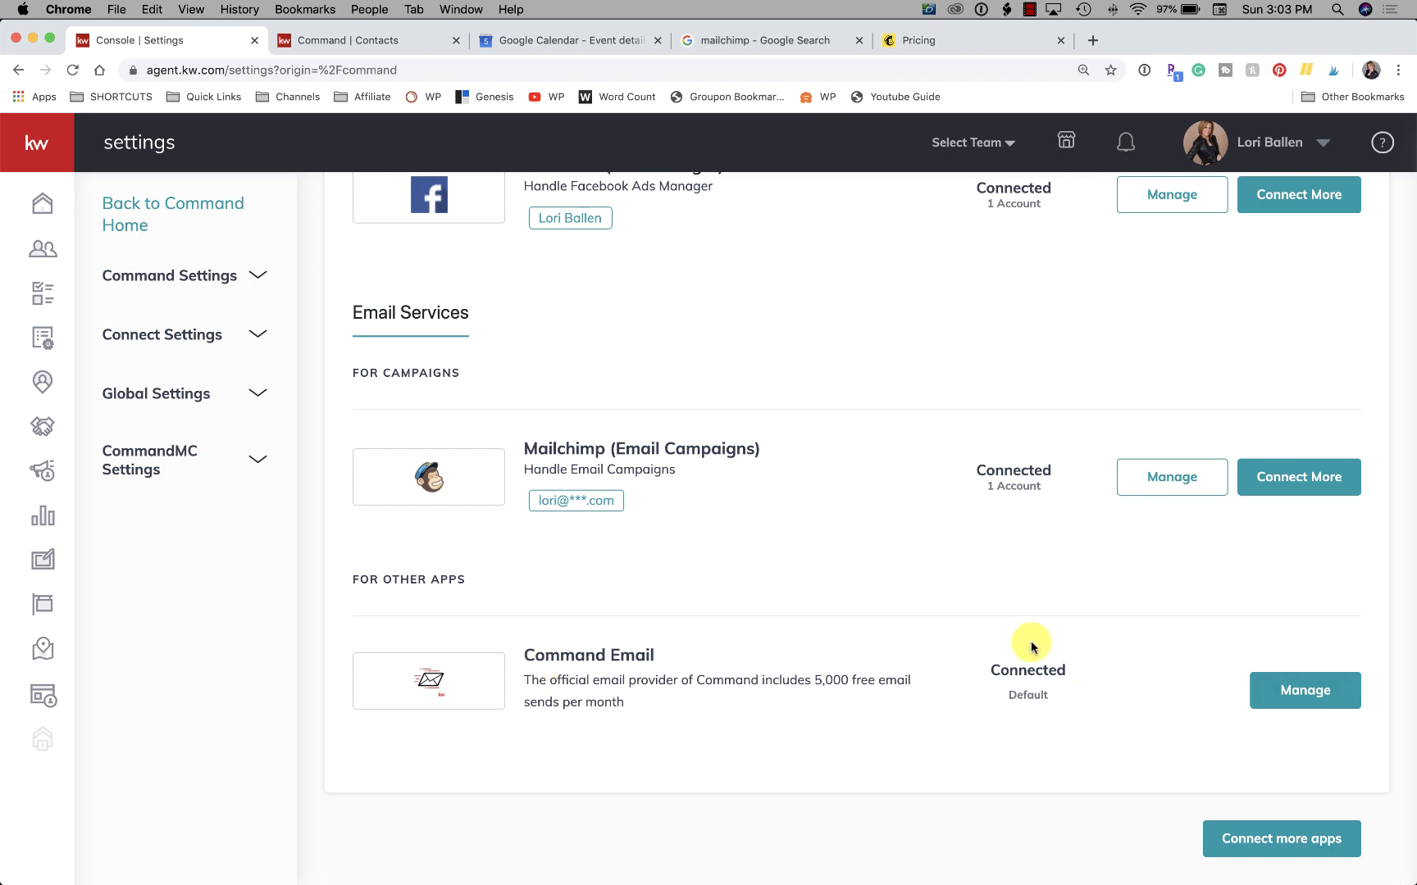
left_click(1322, 695)
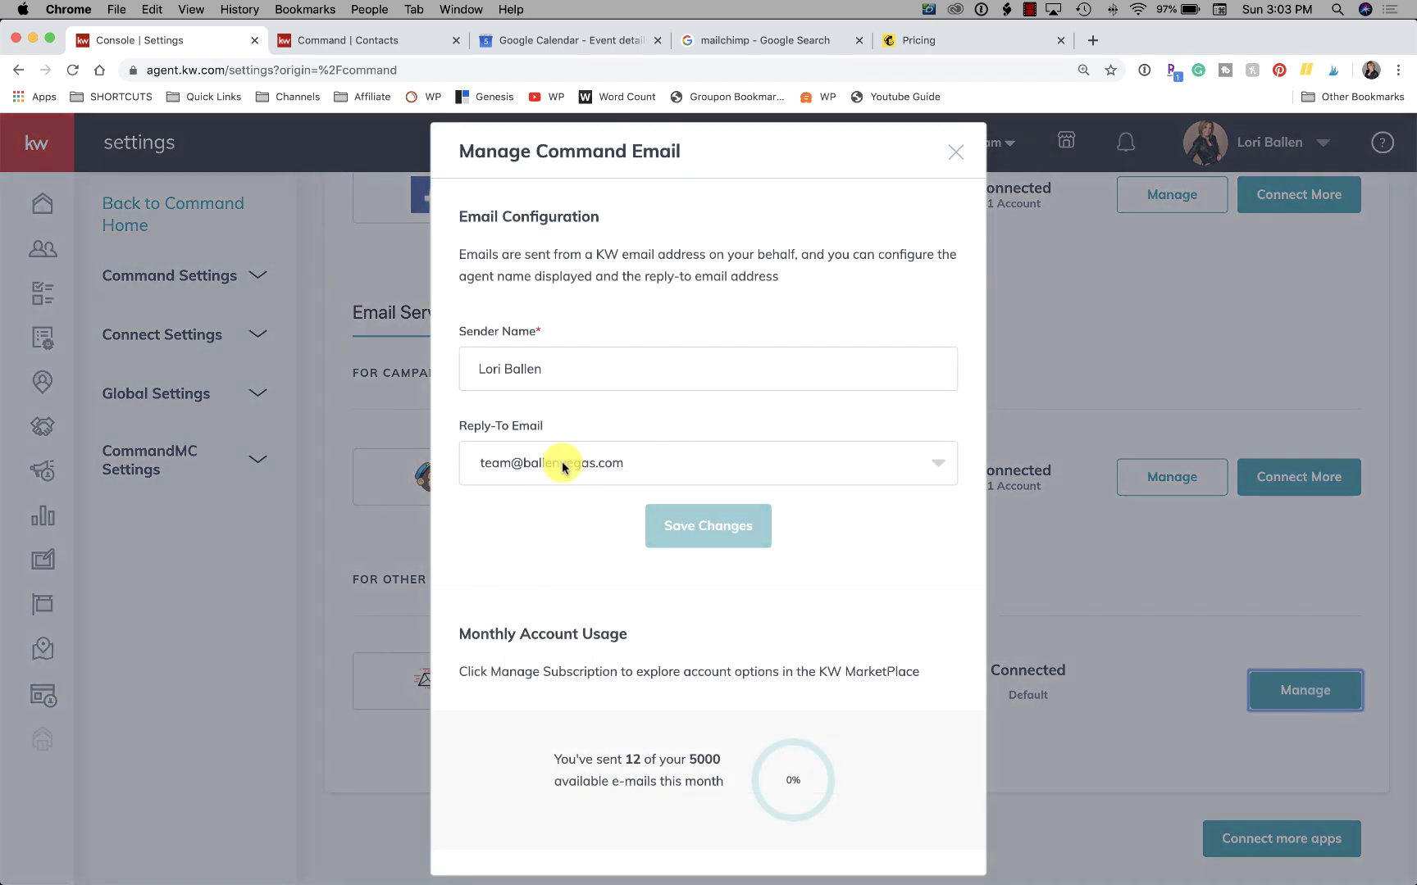
scroll(562, 464, "down", 2)
scroll(563, 468, "up", 2)
left_click_drag(543, 369, 439, 346)
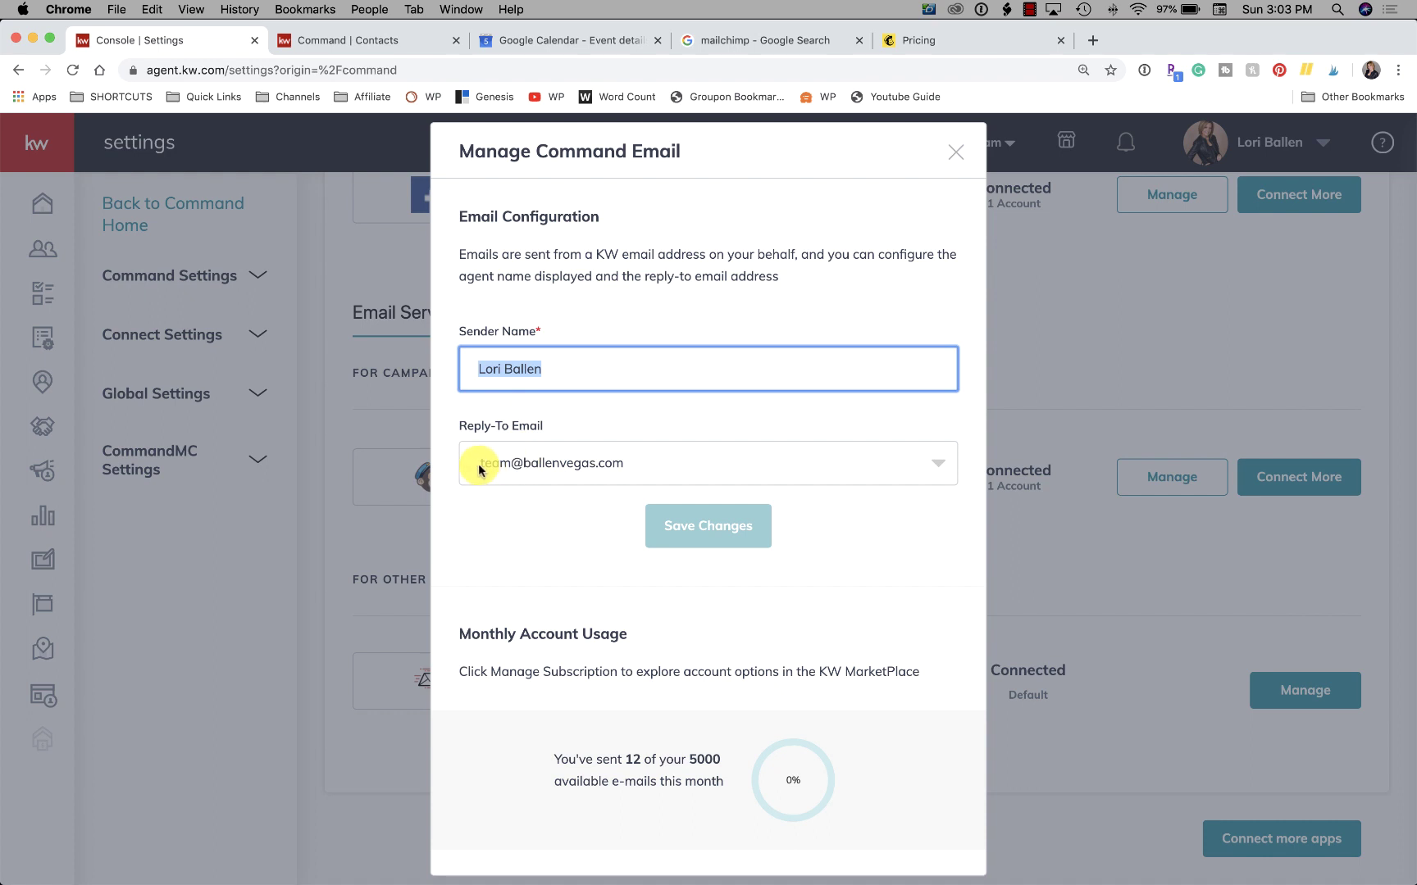
scroll(760, 475, "down", 3)
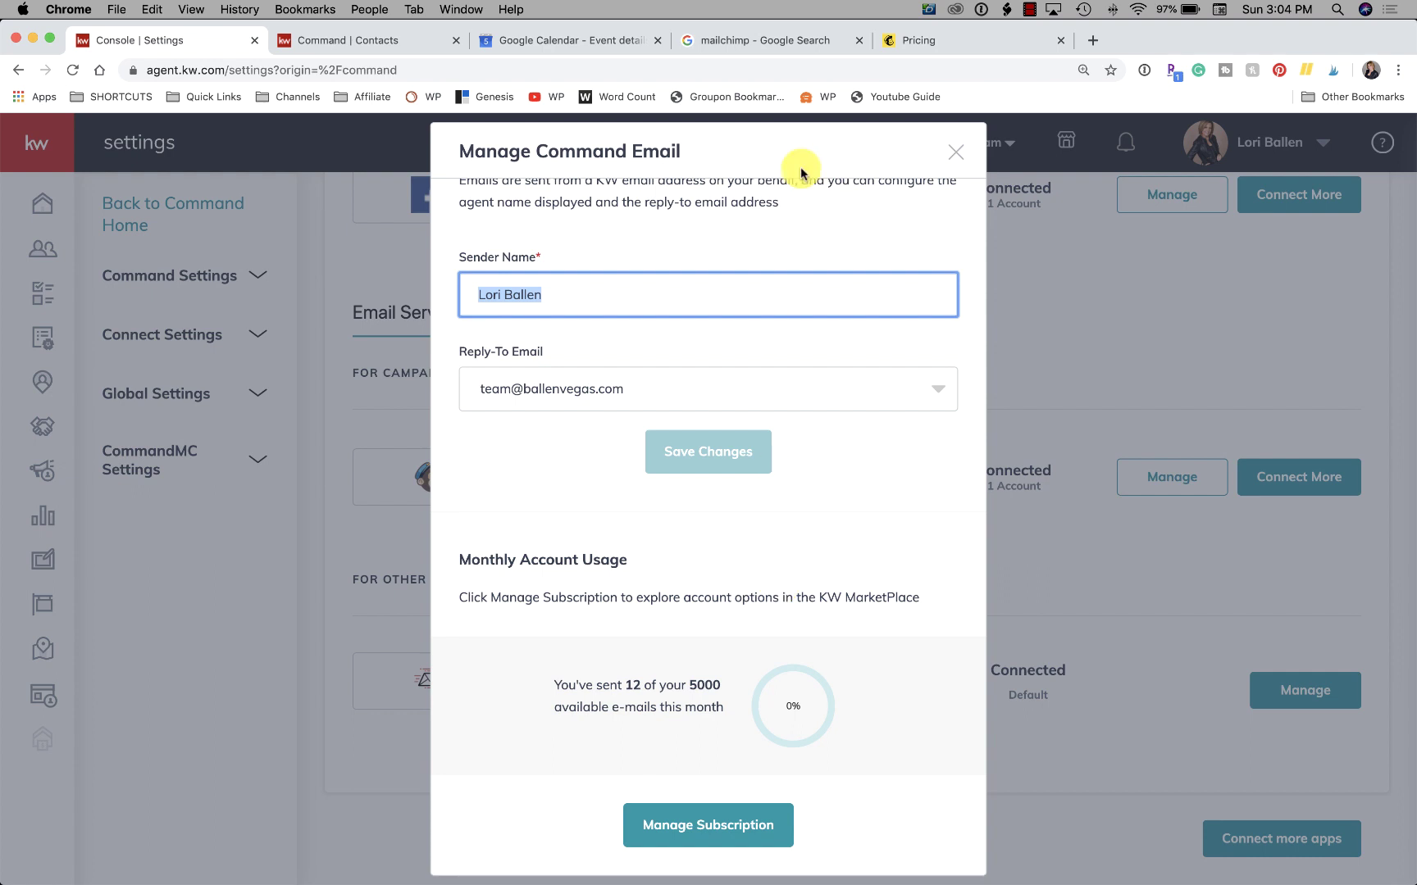
- Close the Manage Command Email dialog and return to the Applications settings list
left_click(956, 153)
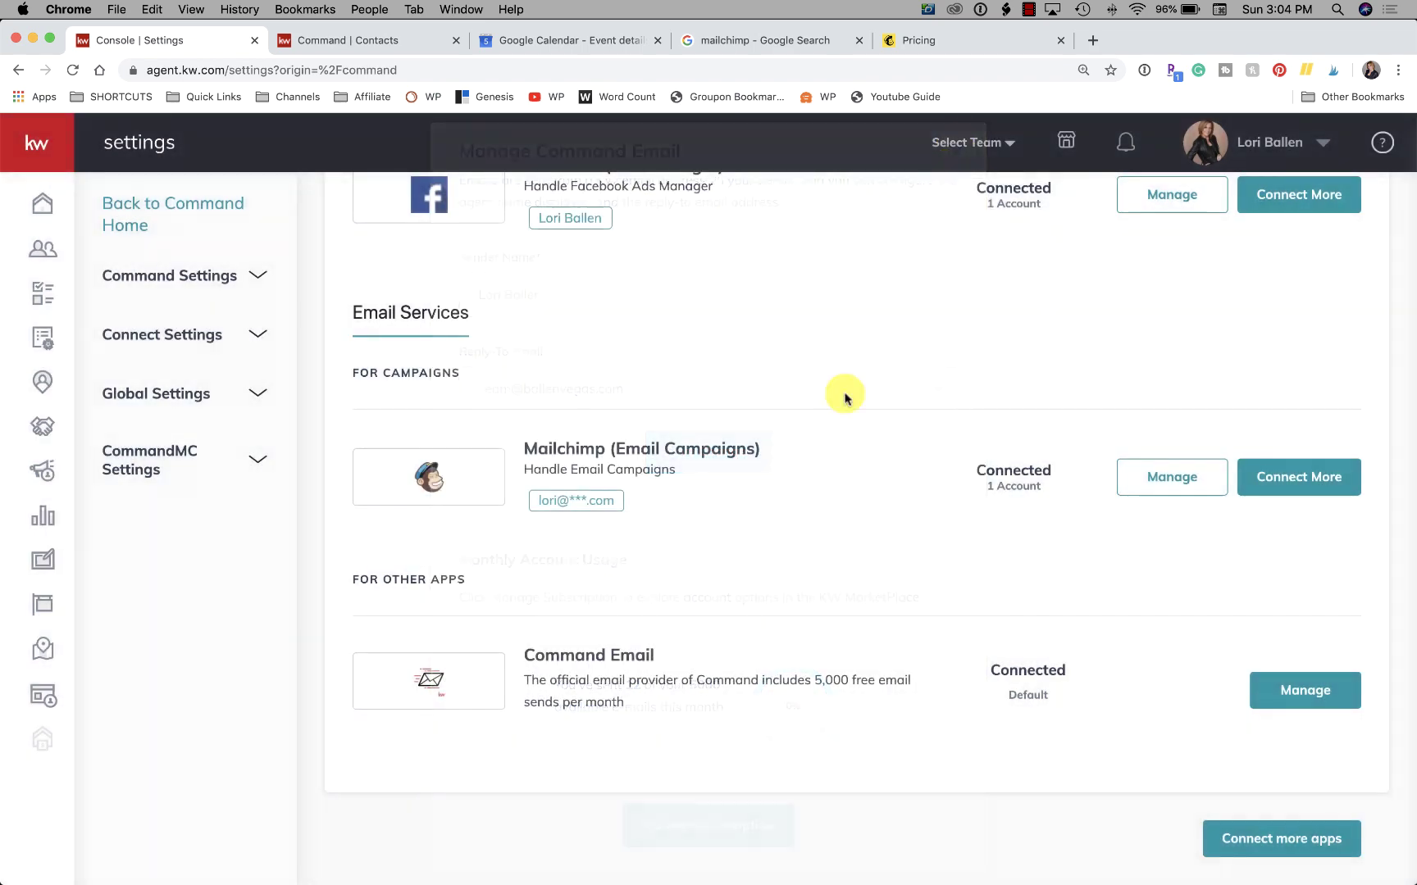
scroll(744, 539, "up", 3)
scroll(743, 539, "down", 3)
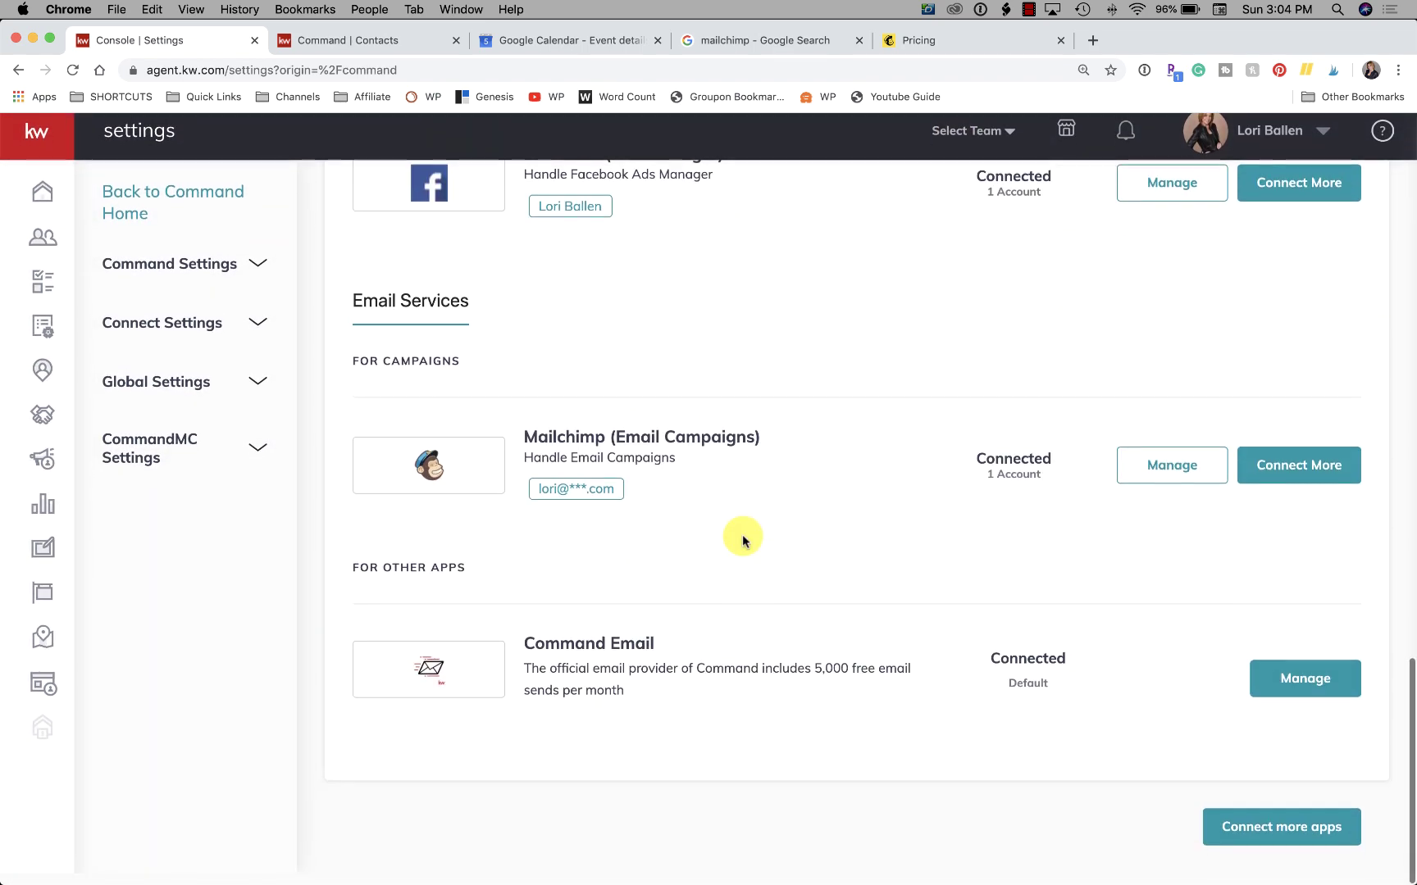
scroll(744, 539, "up", 15)
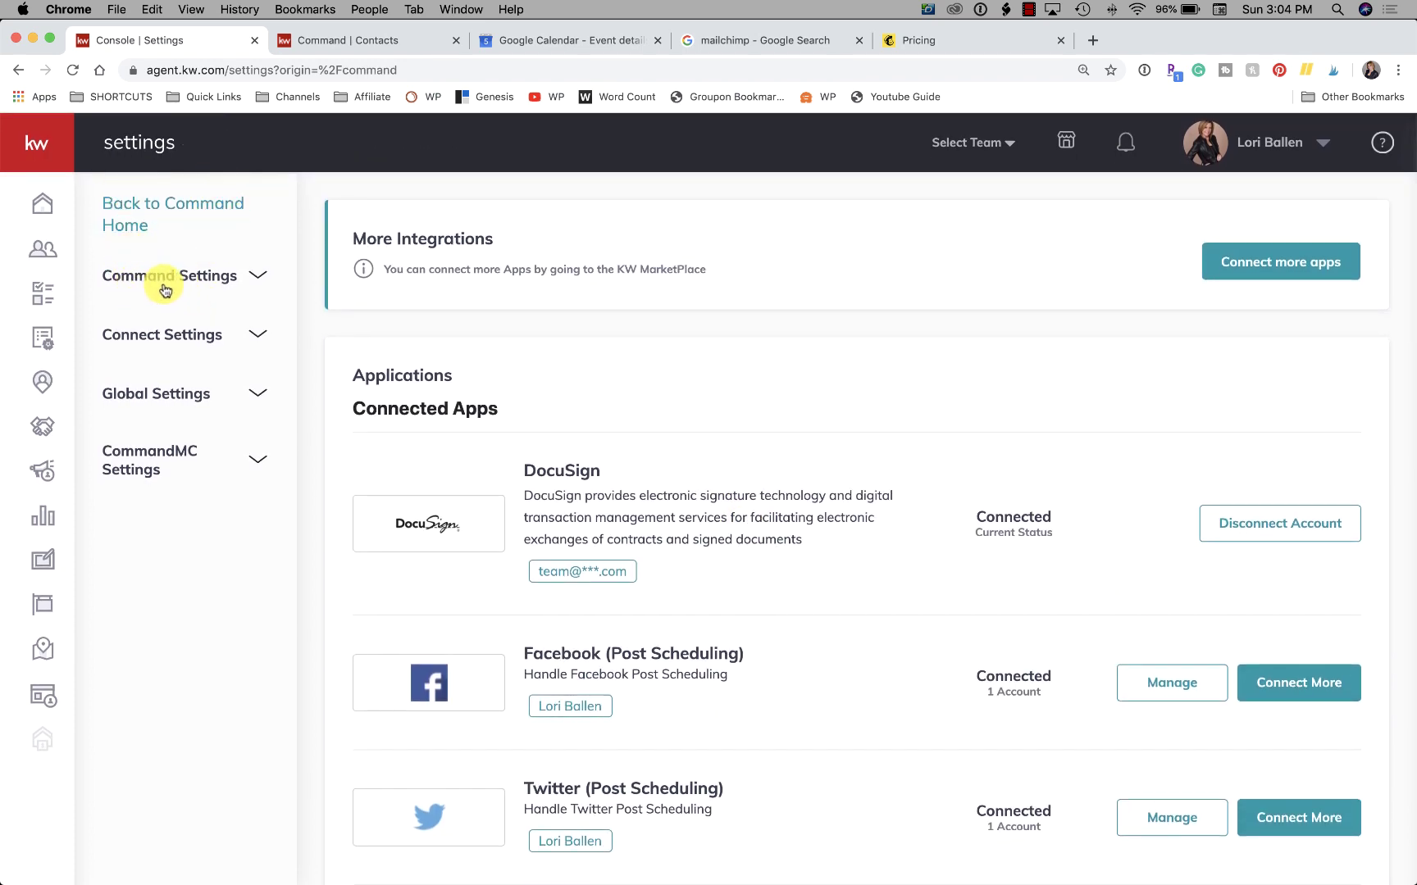
- Expand Command Settings, look through the Contacts group, then expand Sales Pipeline for its Team Permissions
left_click(254, 280)
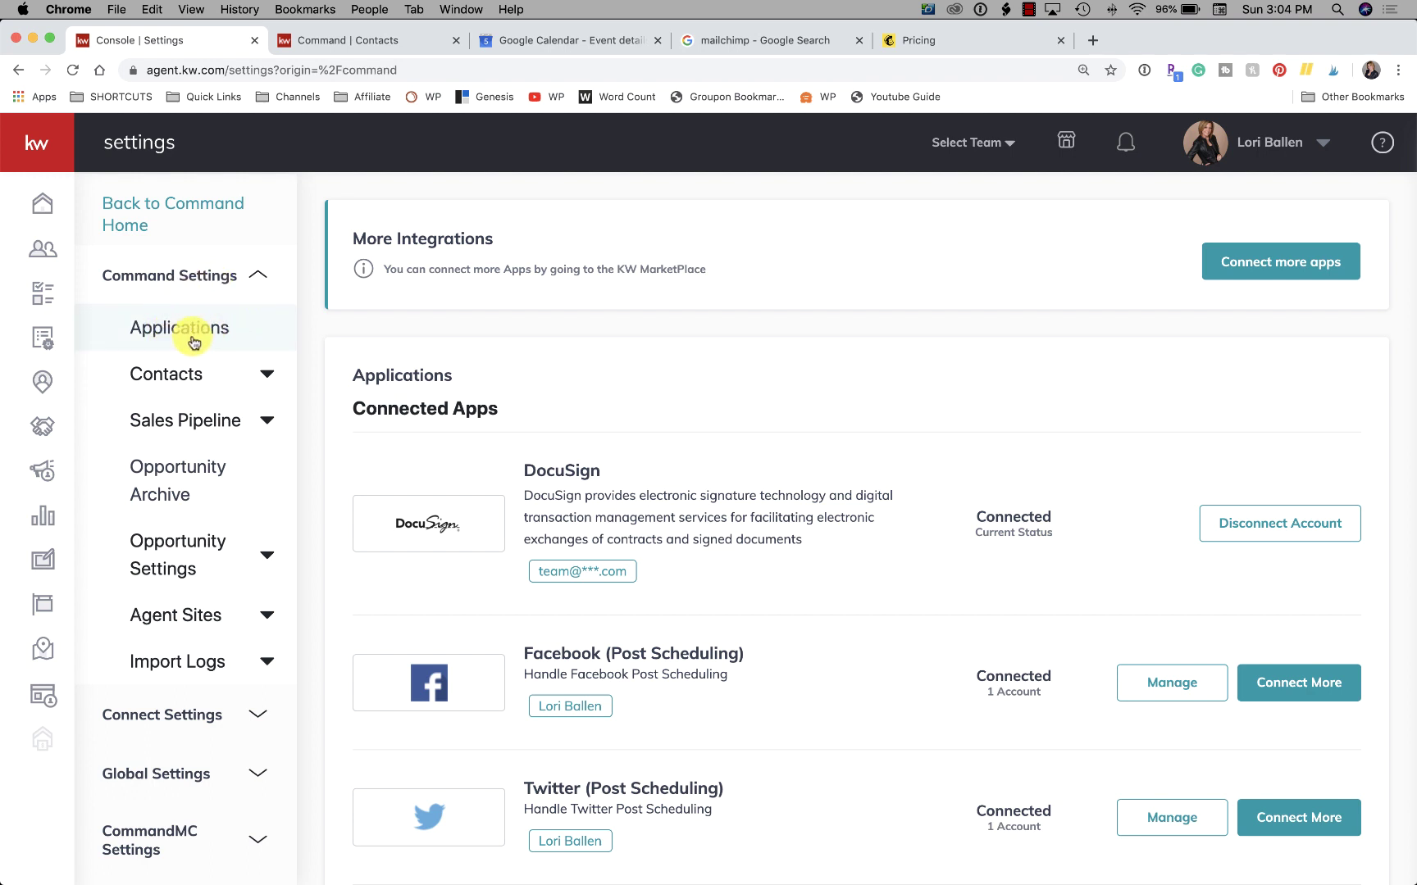
left_click(182, 372)
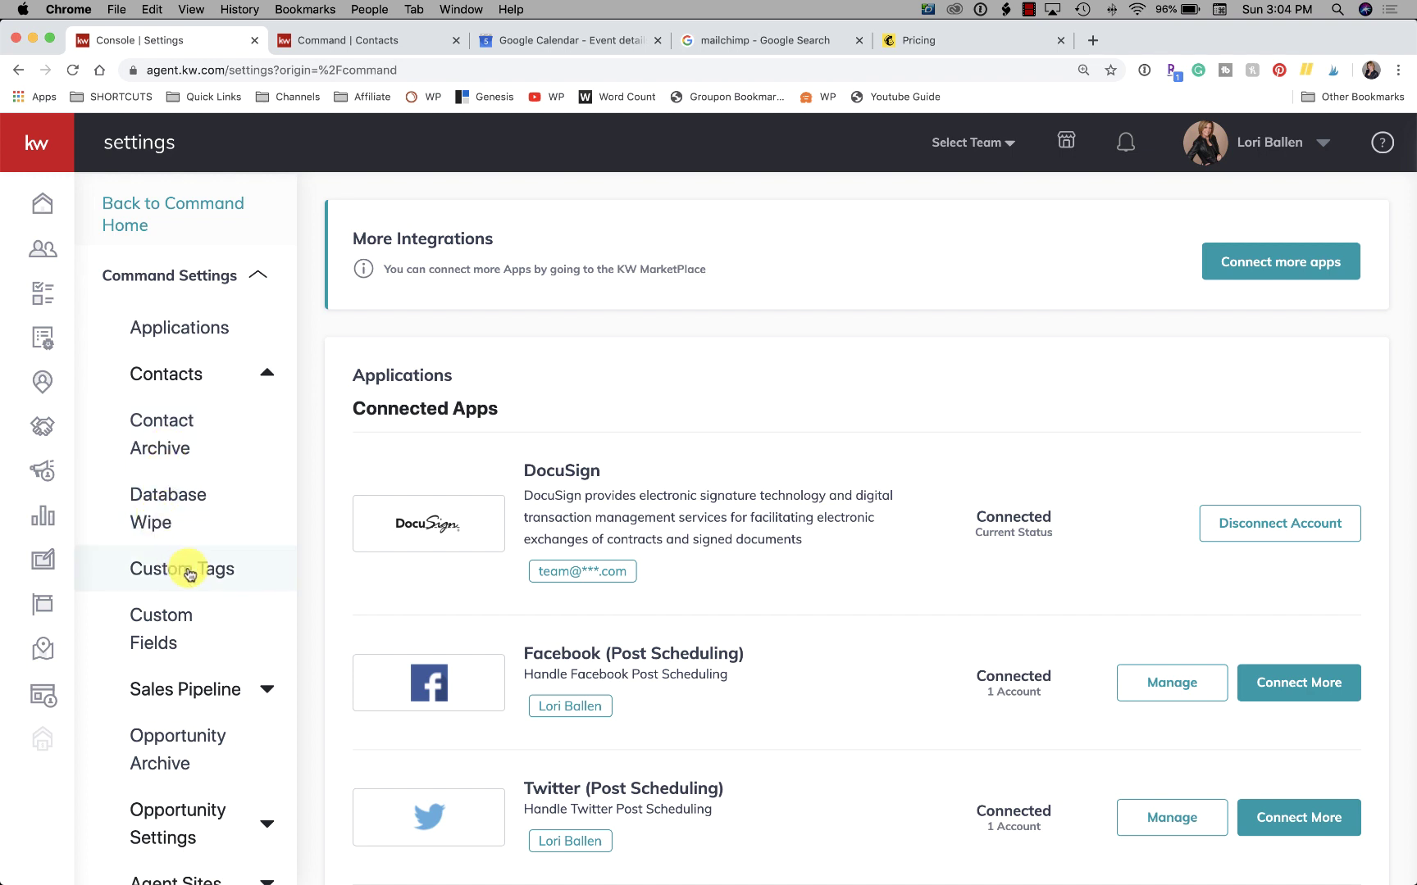
scroll(185, 570, "down", 1)
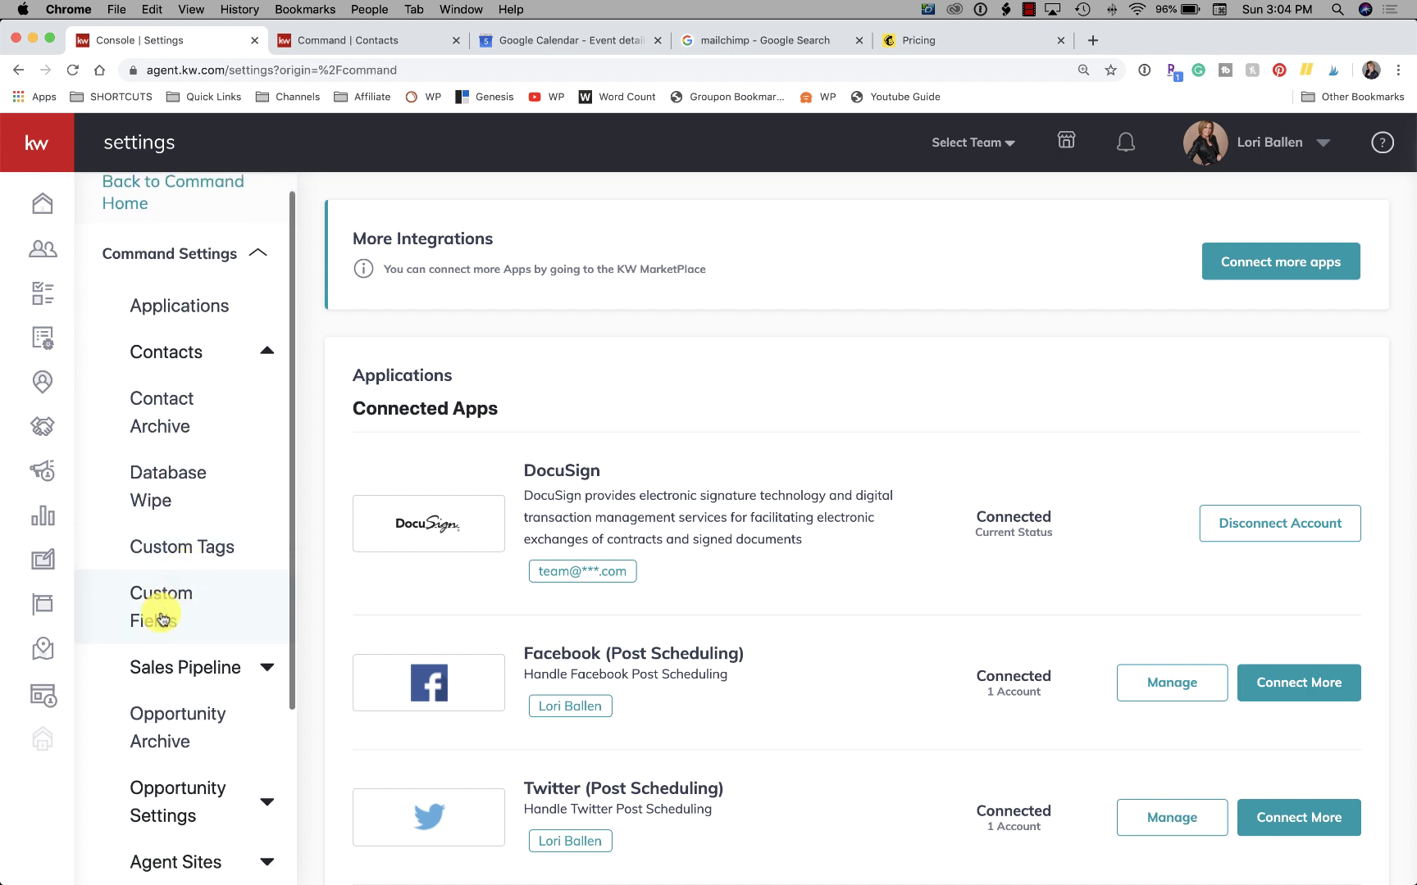
scroll(160, 602, "up", 1)
left_click(267, 373)
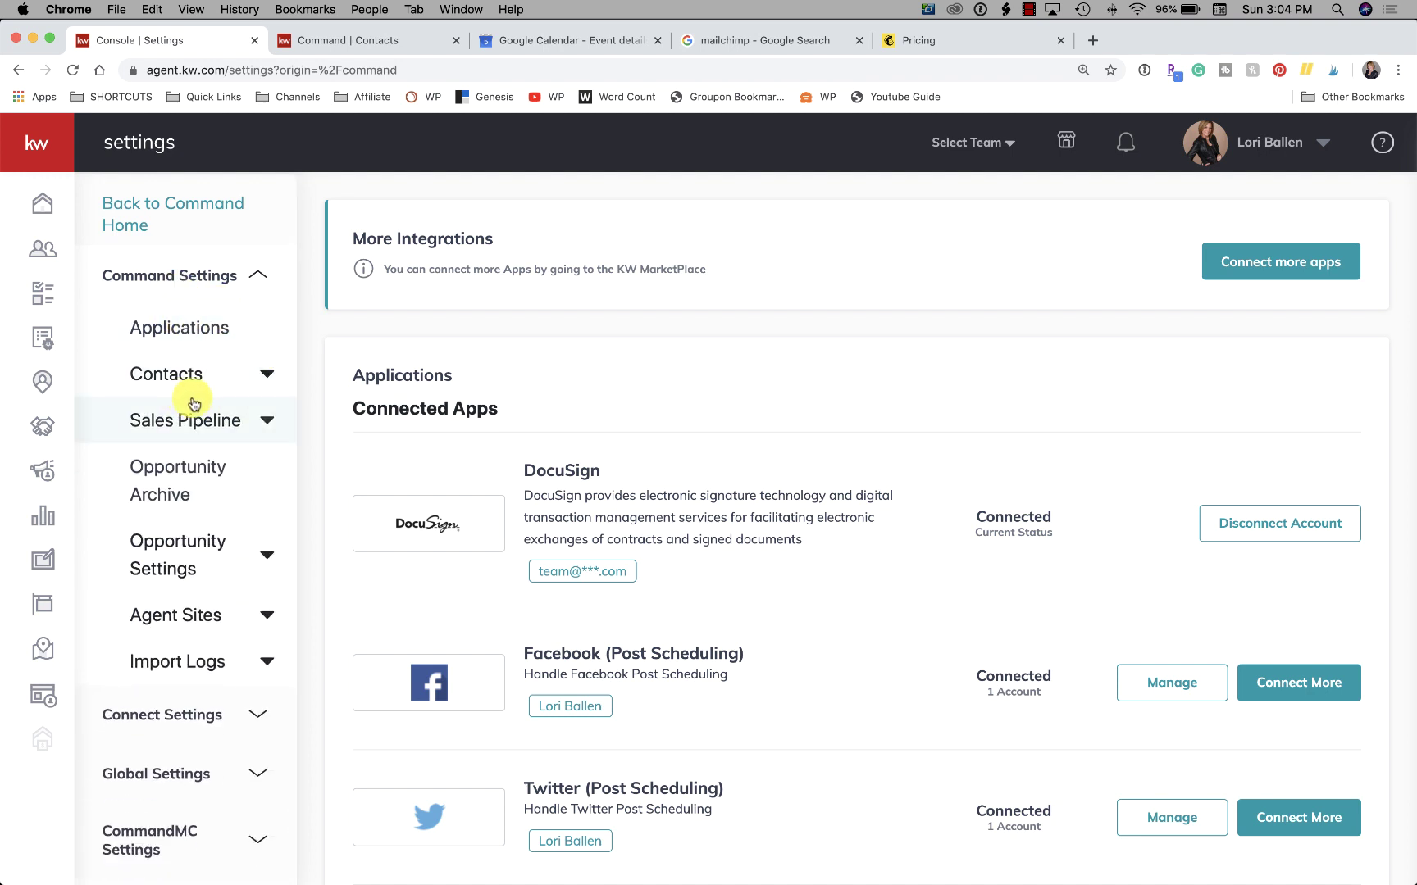
left_click(220, 421)
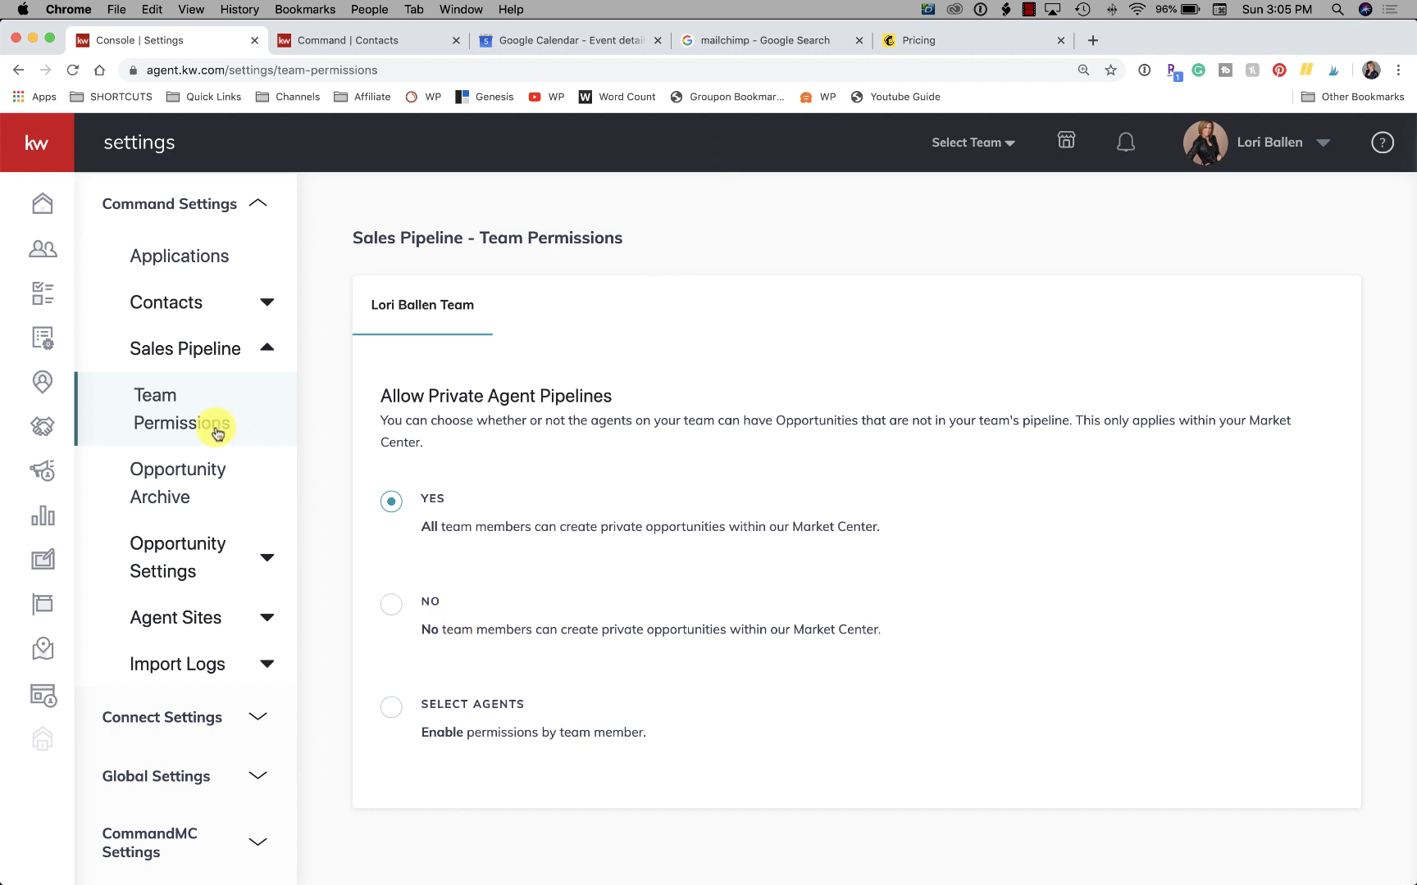
- View the Opportunity Archive, then open My Neighborhoods under Agent Sites
left_click(178, 501)
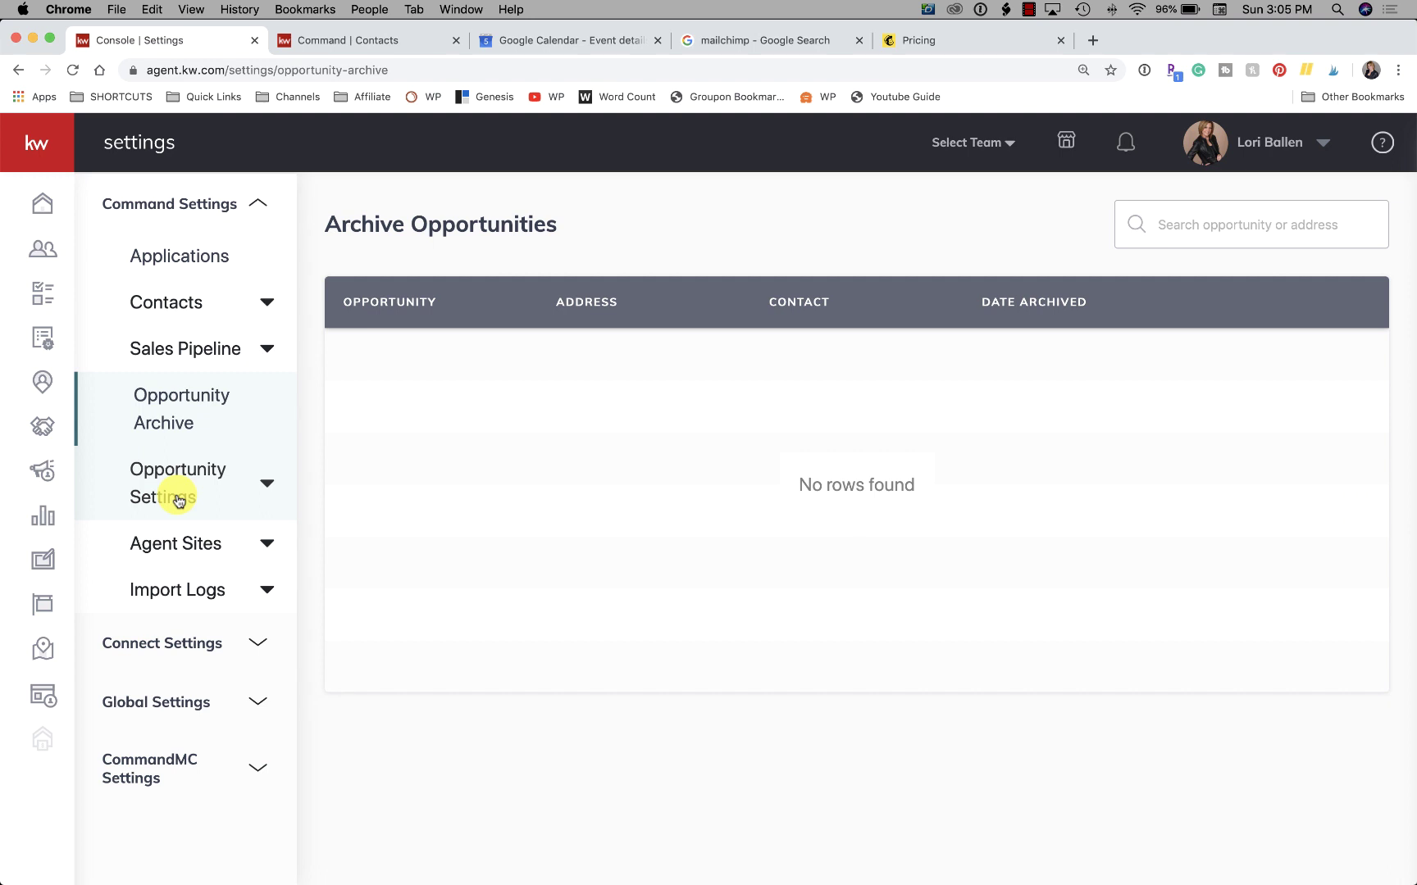
left_click(180, 543)
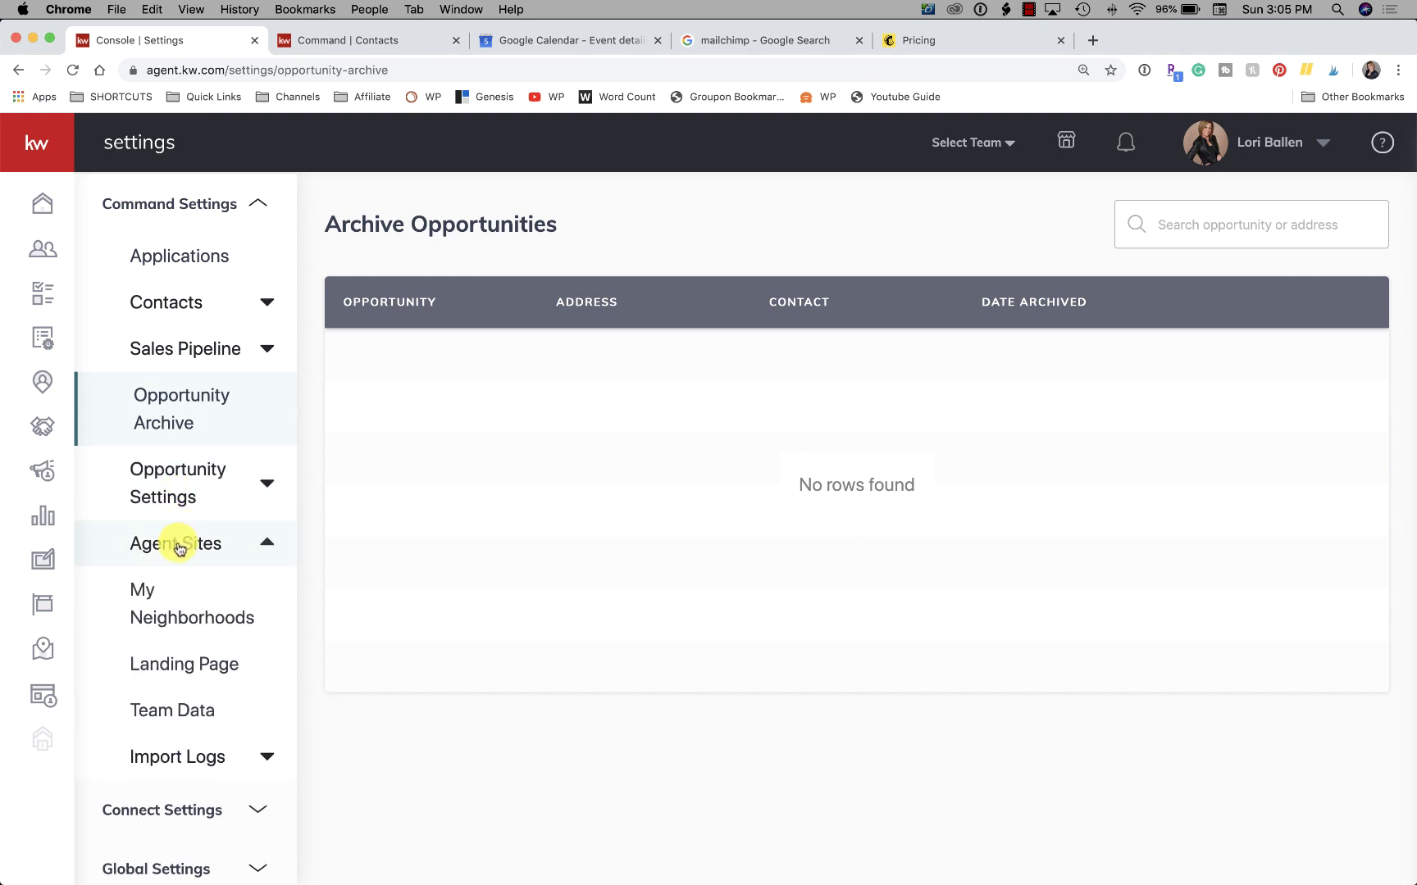
scroll(178, 606, "down", 1)
left_click(187, 586)
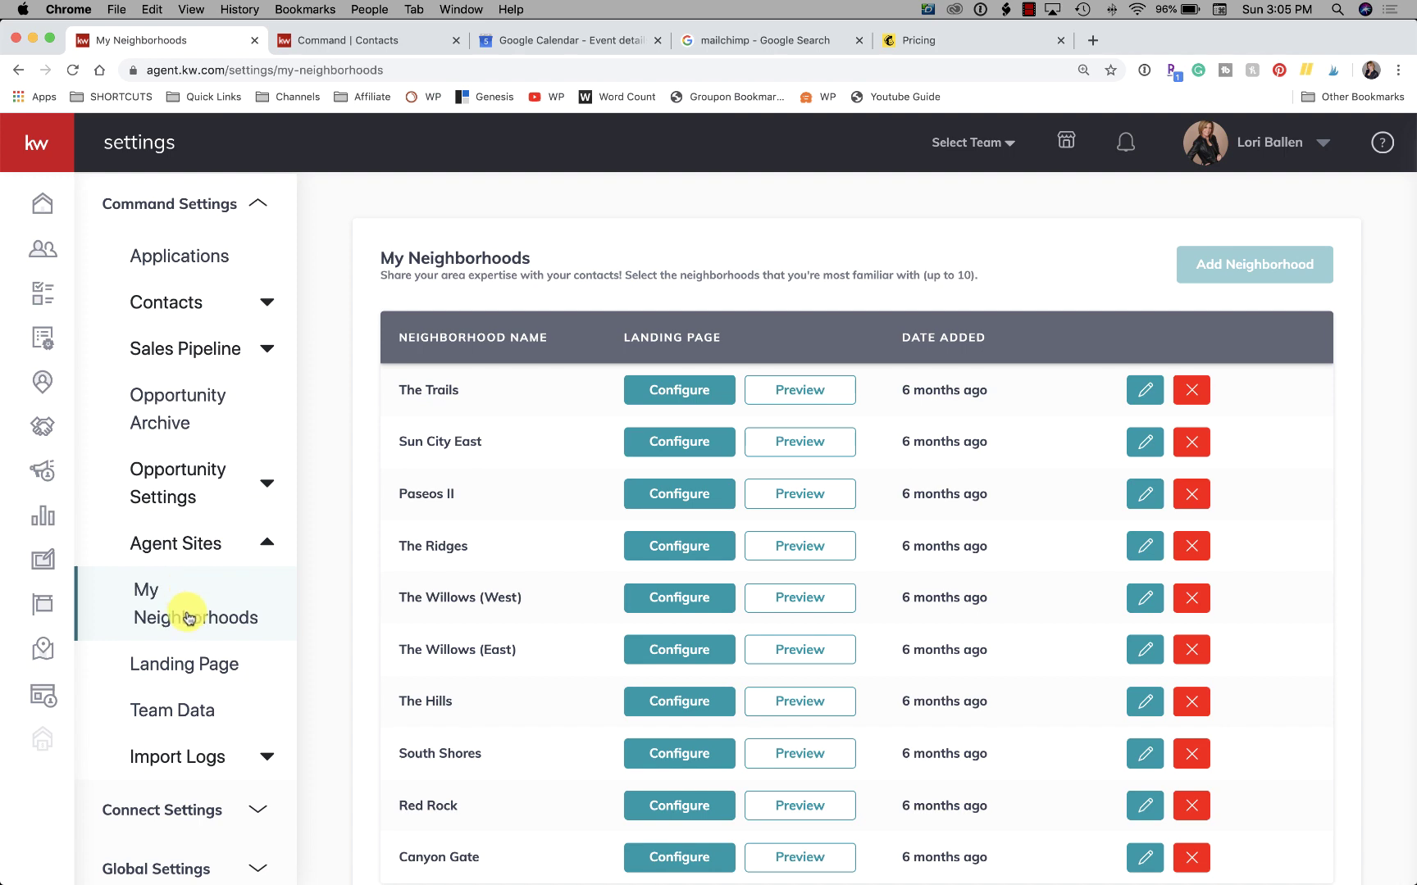
scroll(189, 604, "down", 1)
scroll(512, 620, "down", 2)
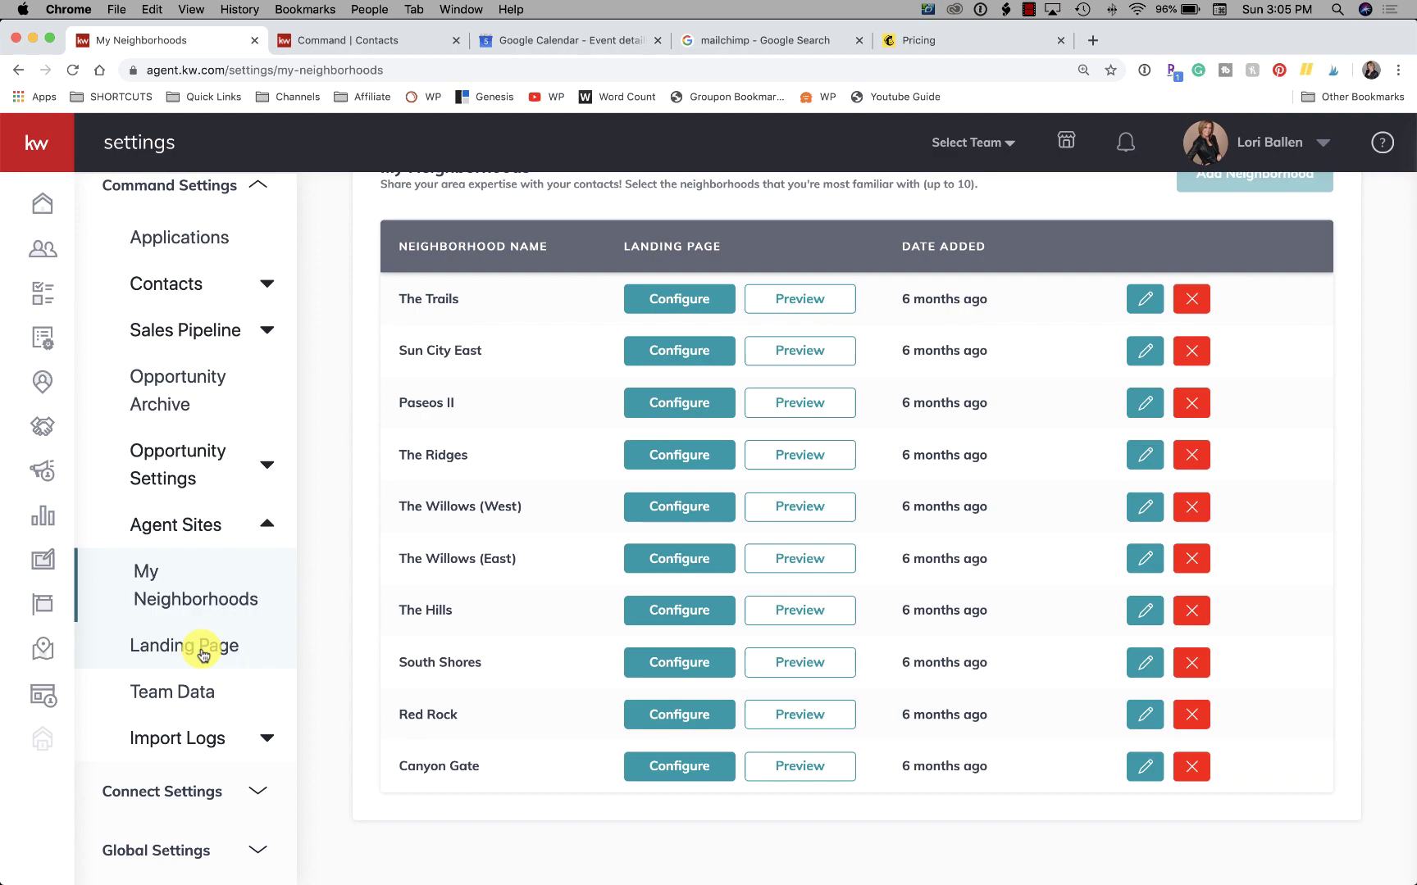
- Preview the neighborhood Landing Page showing the Barton Hills Neighborhood Snapshot with map and listings
left_click(209, 641)
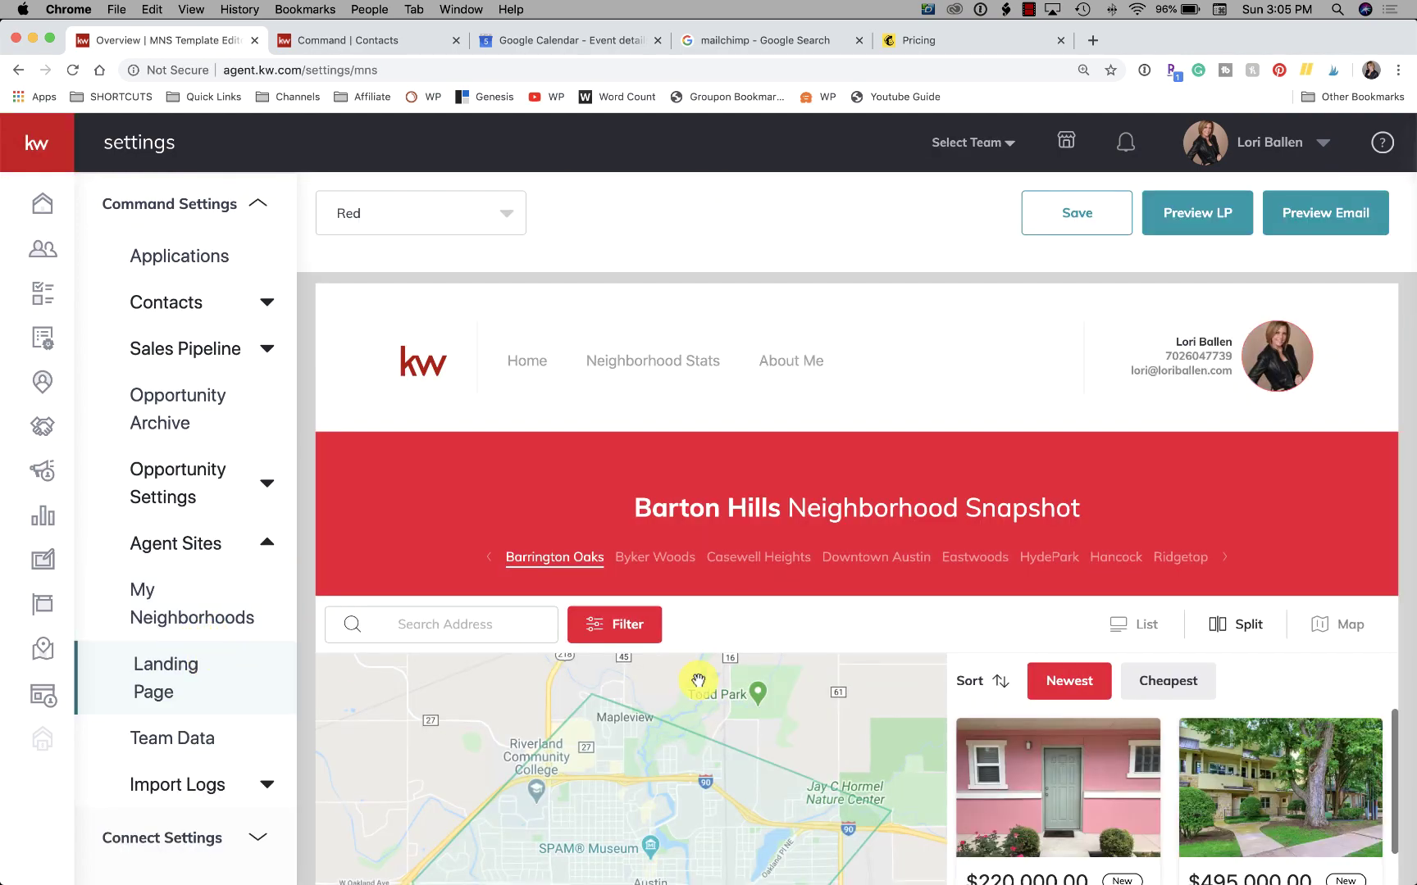
scroll(697, 680, "down", 2)
scroll(697, 681, "down", 20)
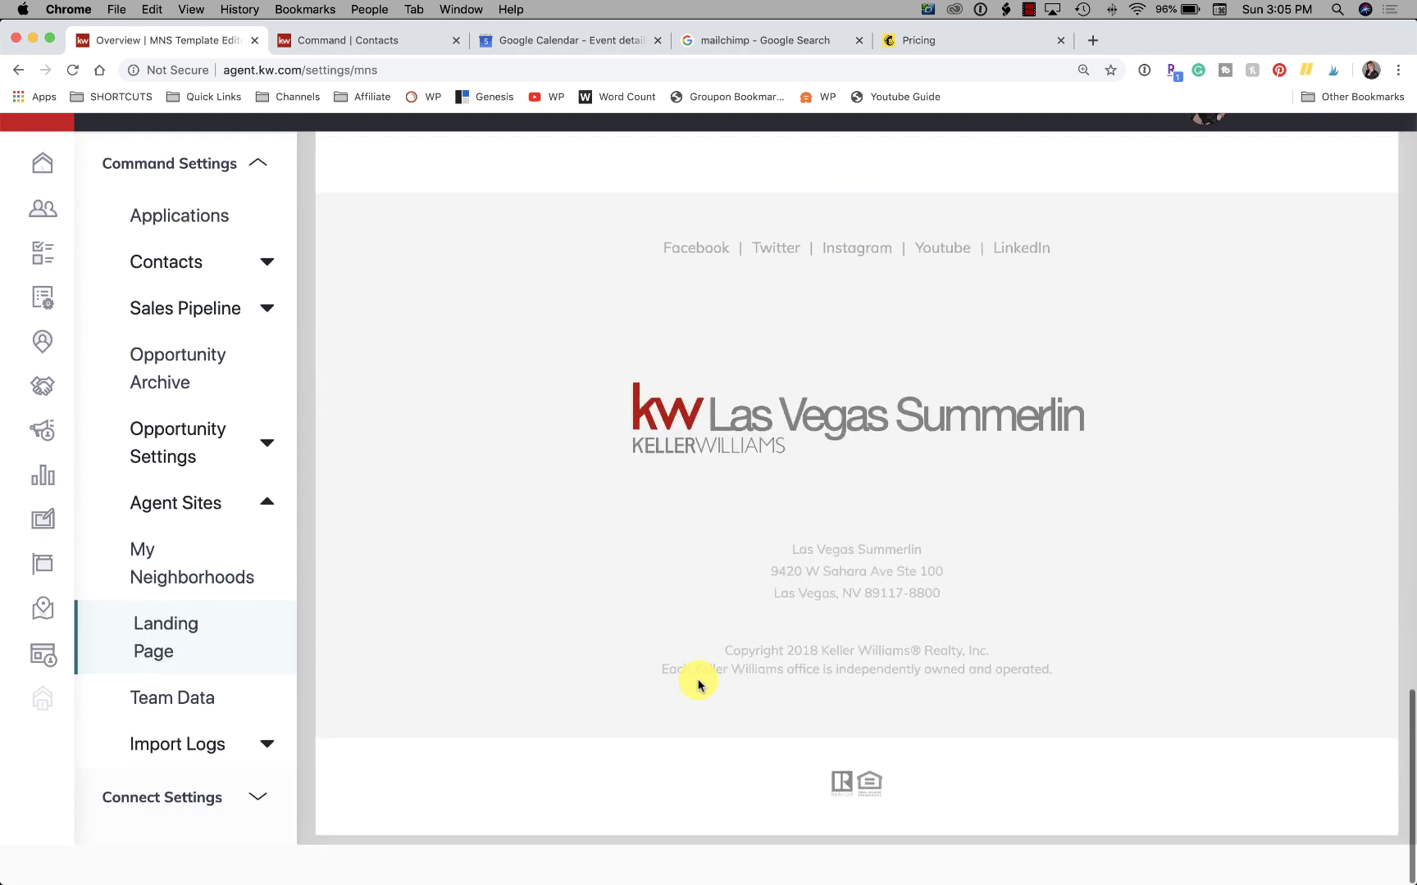
scroll(697, 685, "up", 20)
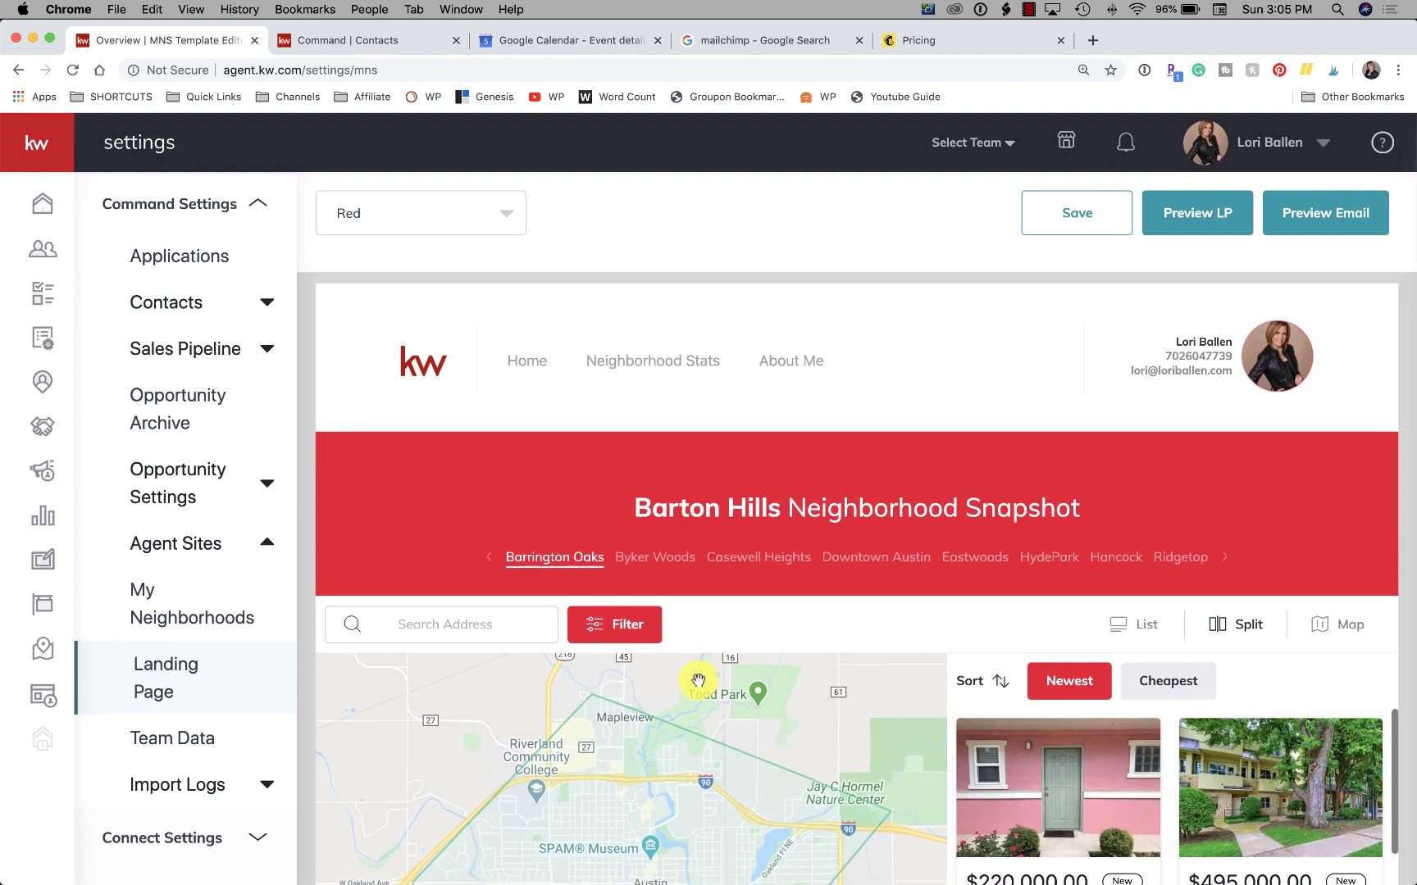
scroll(697, 680, "down", 3)
scroll(278, 583, "down", 3)
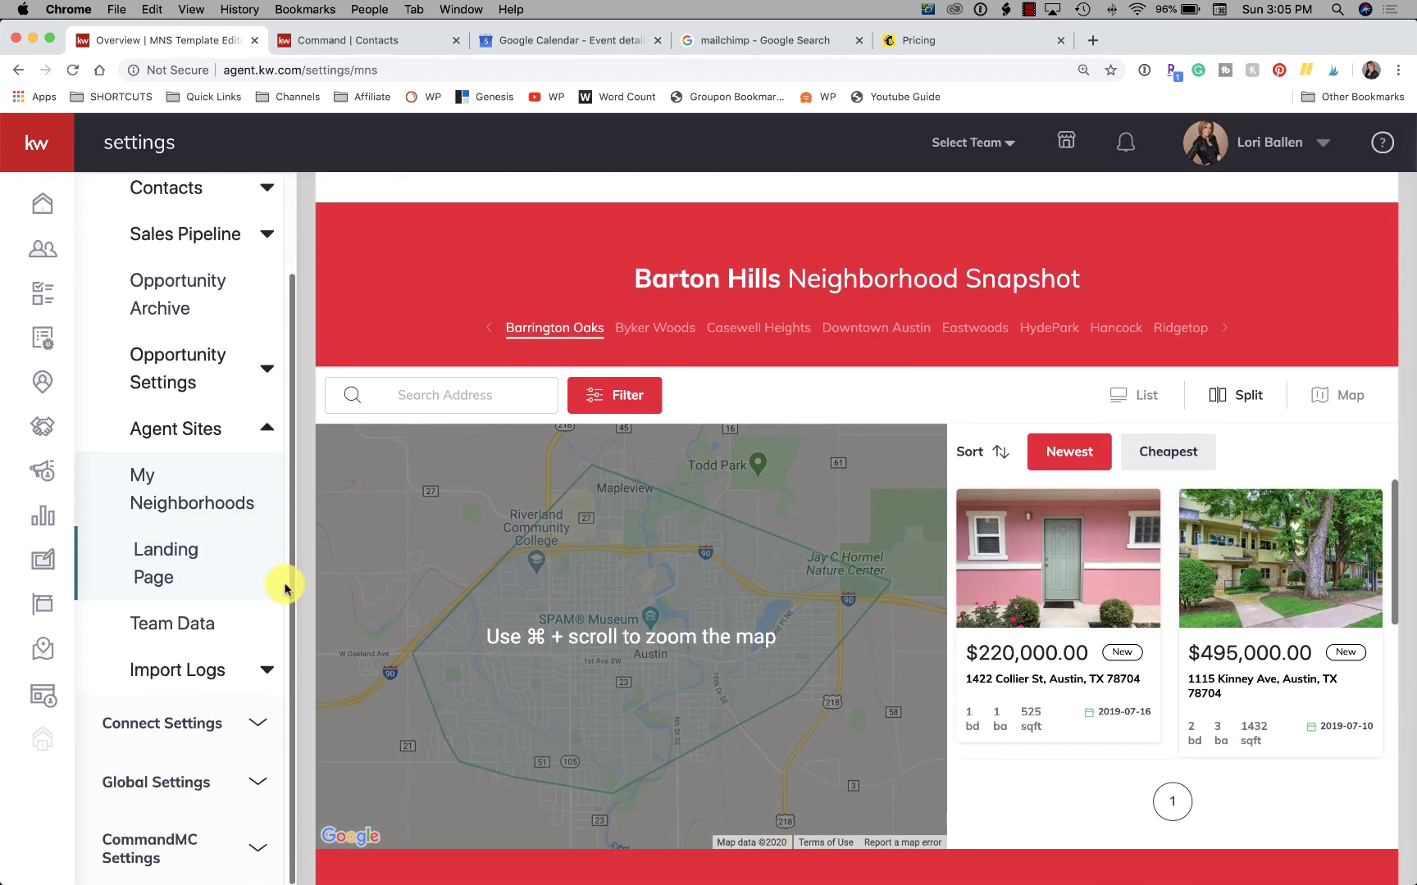
- In Agent Sites Team Data, switch on the unselected agent so four of five appear, and save
left_click(205, 627)
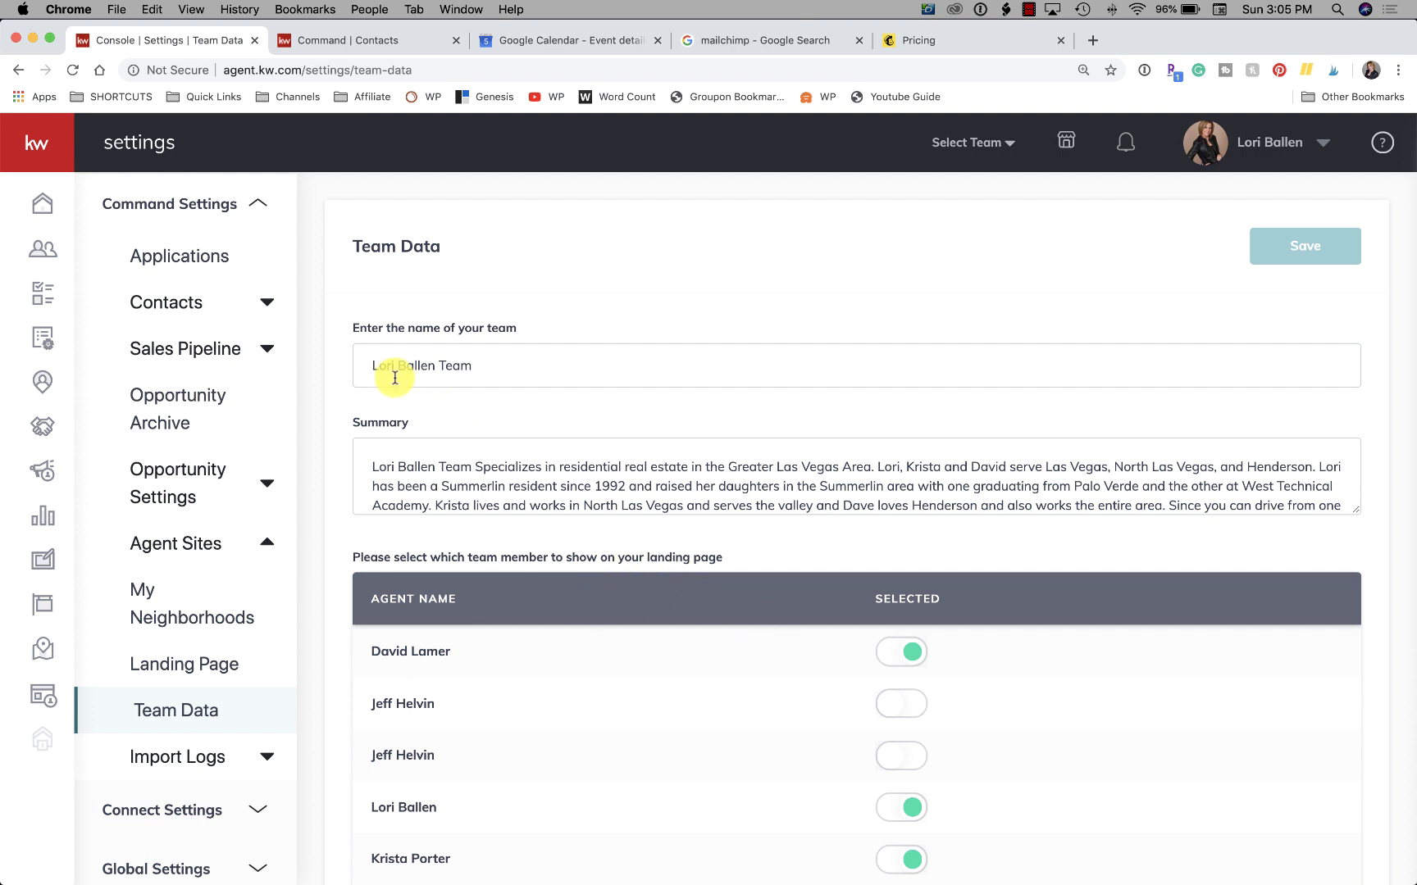
scroll(497, 360, "down", 2)
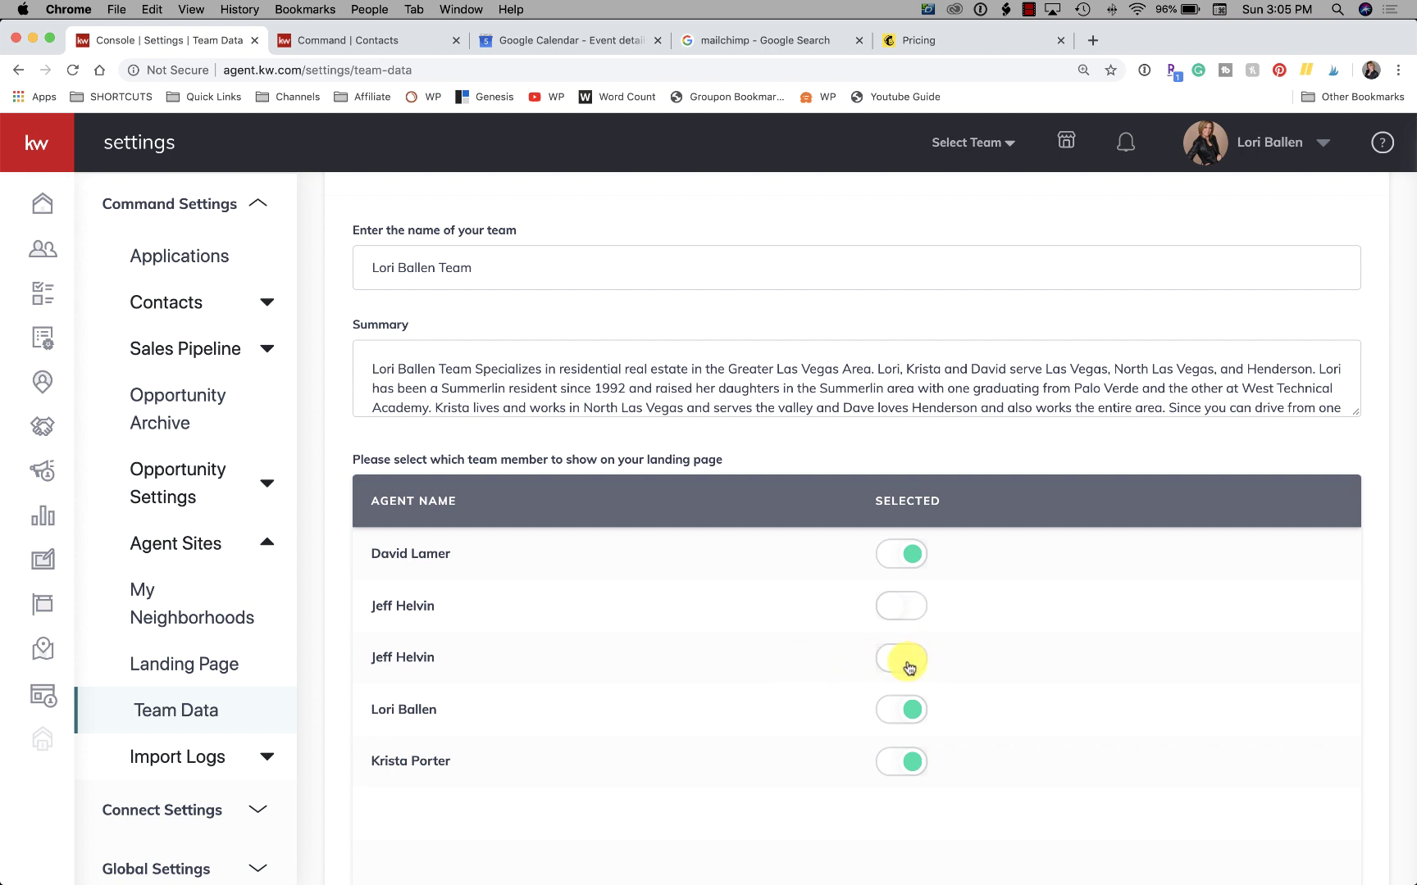
left_click(915, 605)
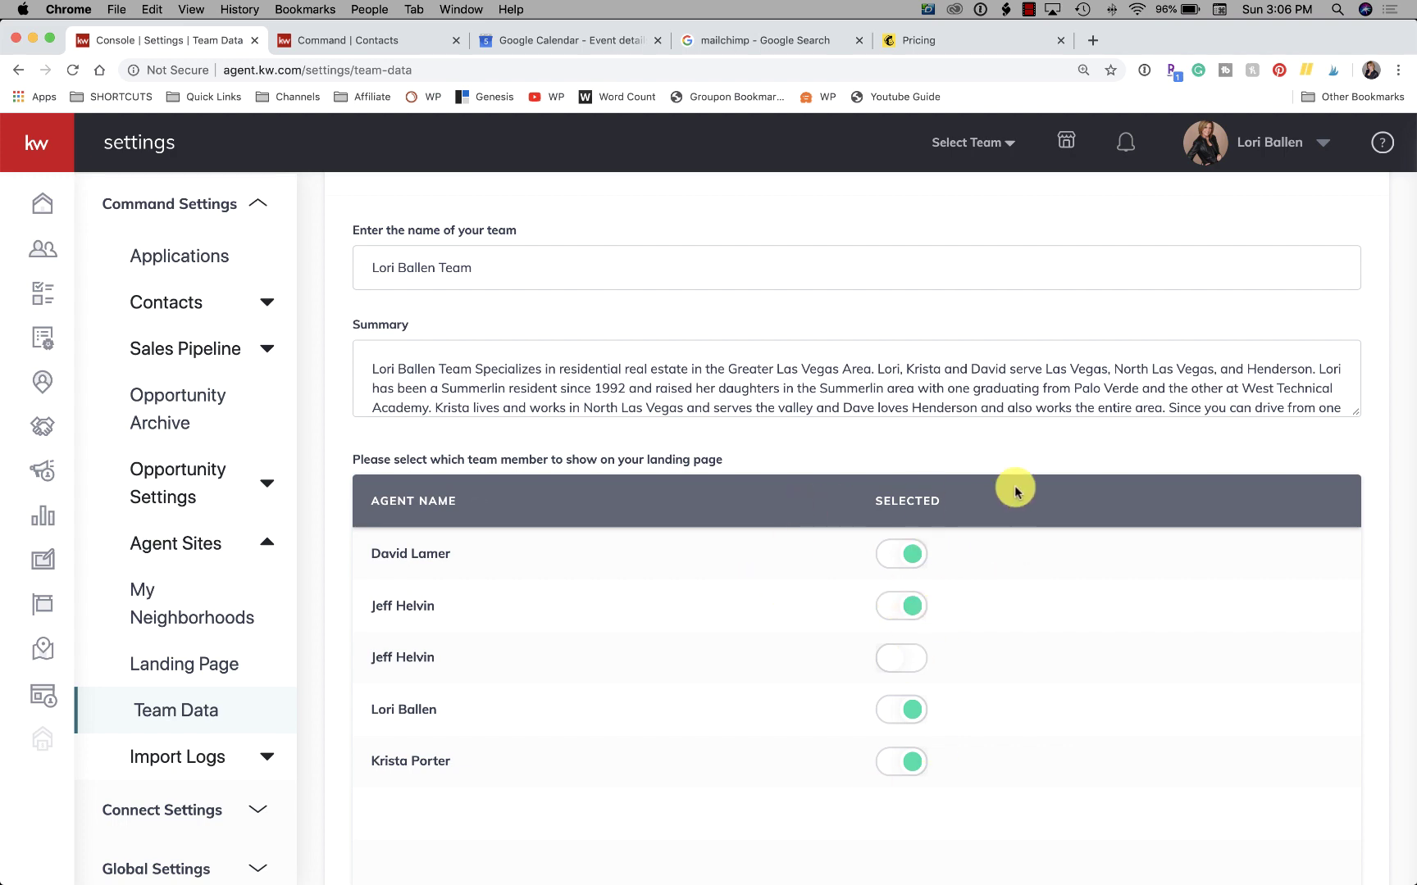
scroll(1015, 485, "down", 2)
scroll(1015, 490, "down", 3)
scroll(1015, 490, "up", 6)
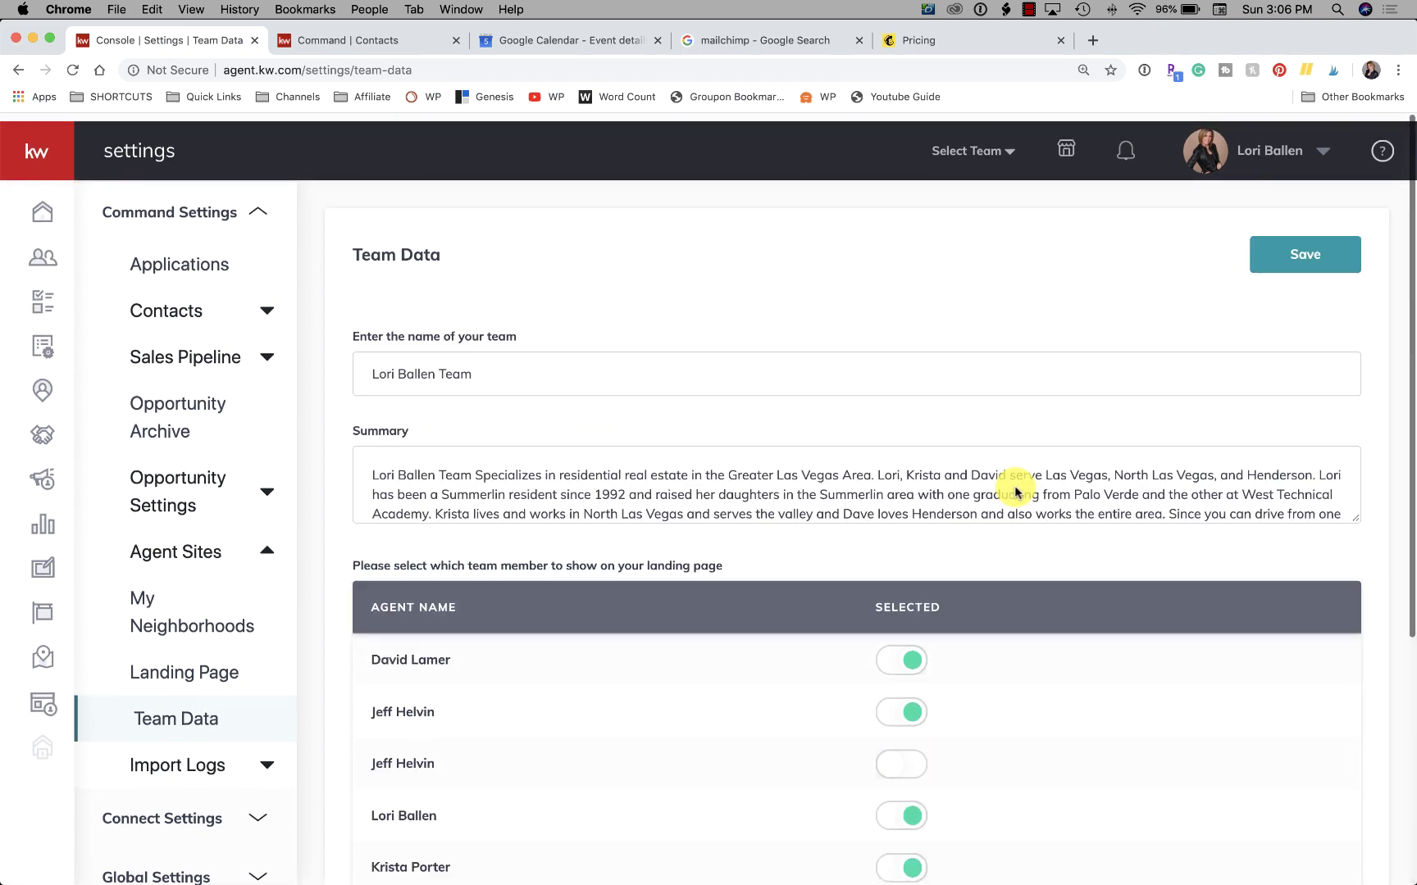
scroll(1015, 490, "down", 2)
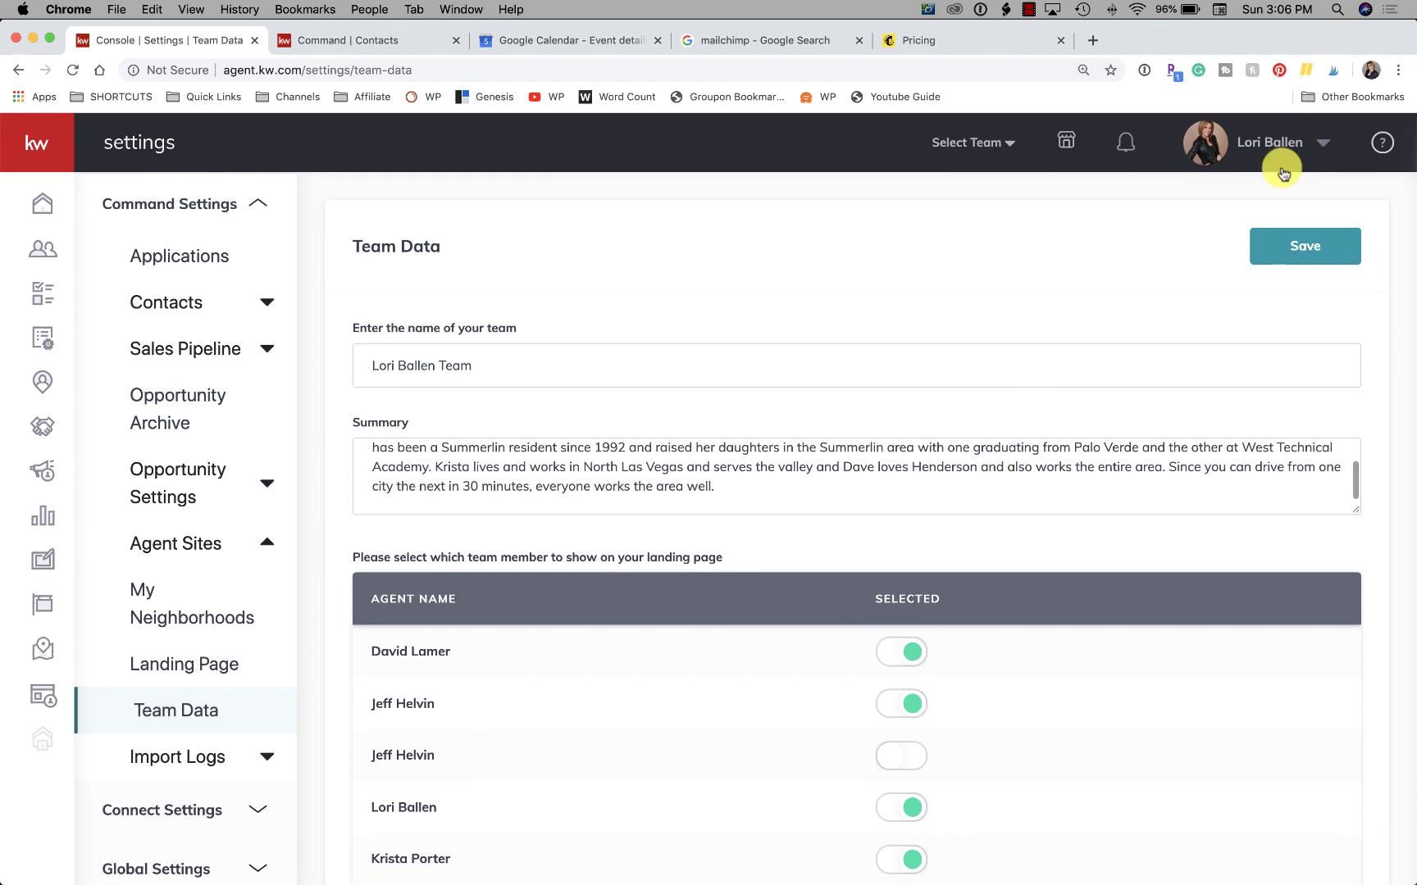
left_click(1304, 257)
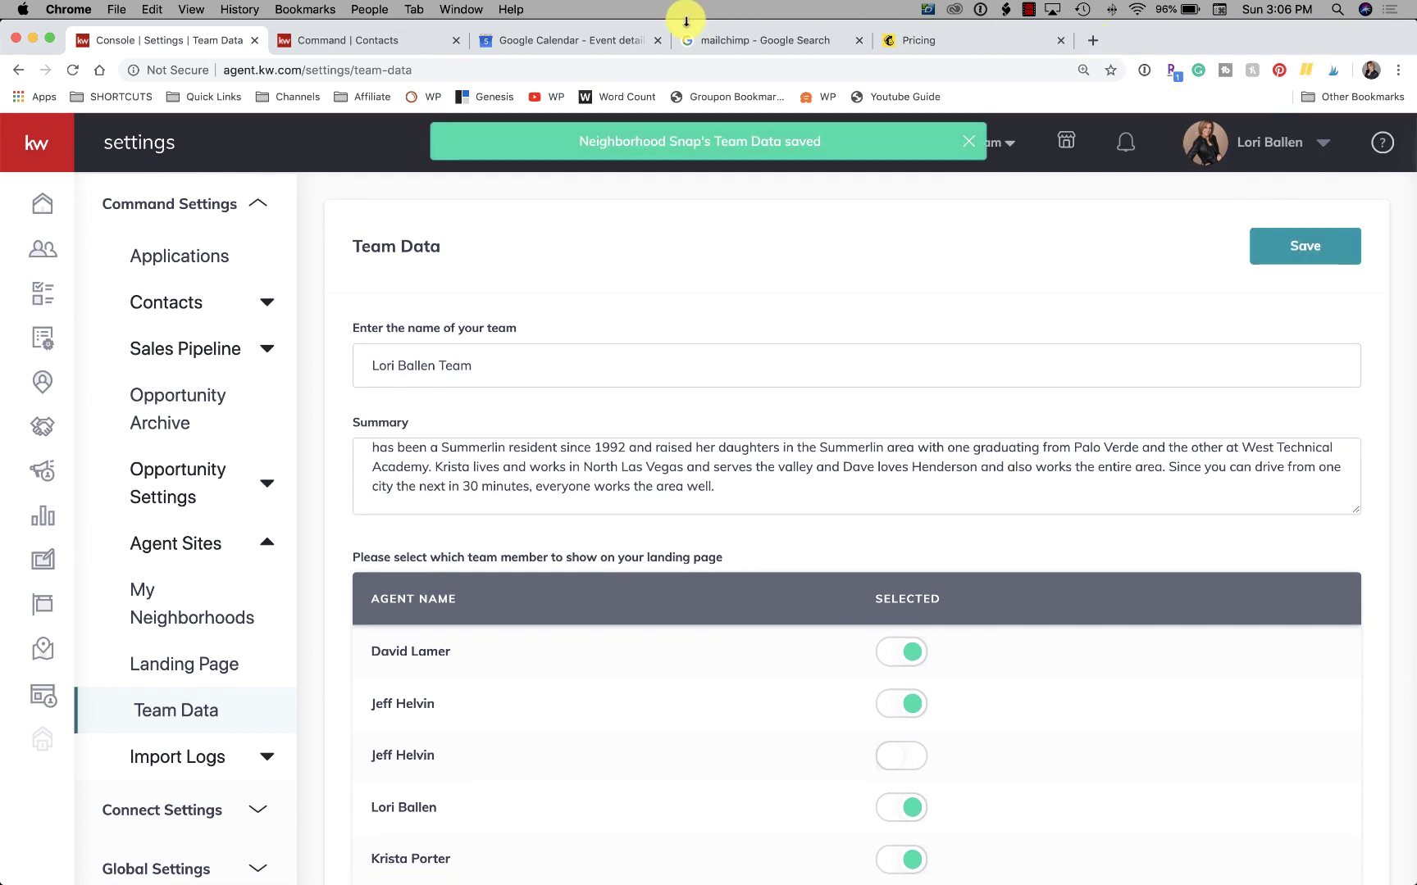
- Load the KW agent website by entering its address in the browser
left_click(707, 41)
left_click(584, 70)
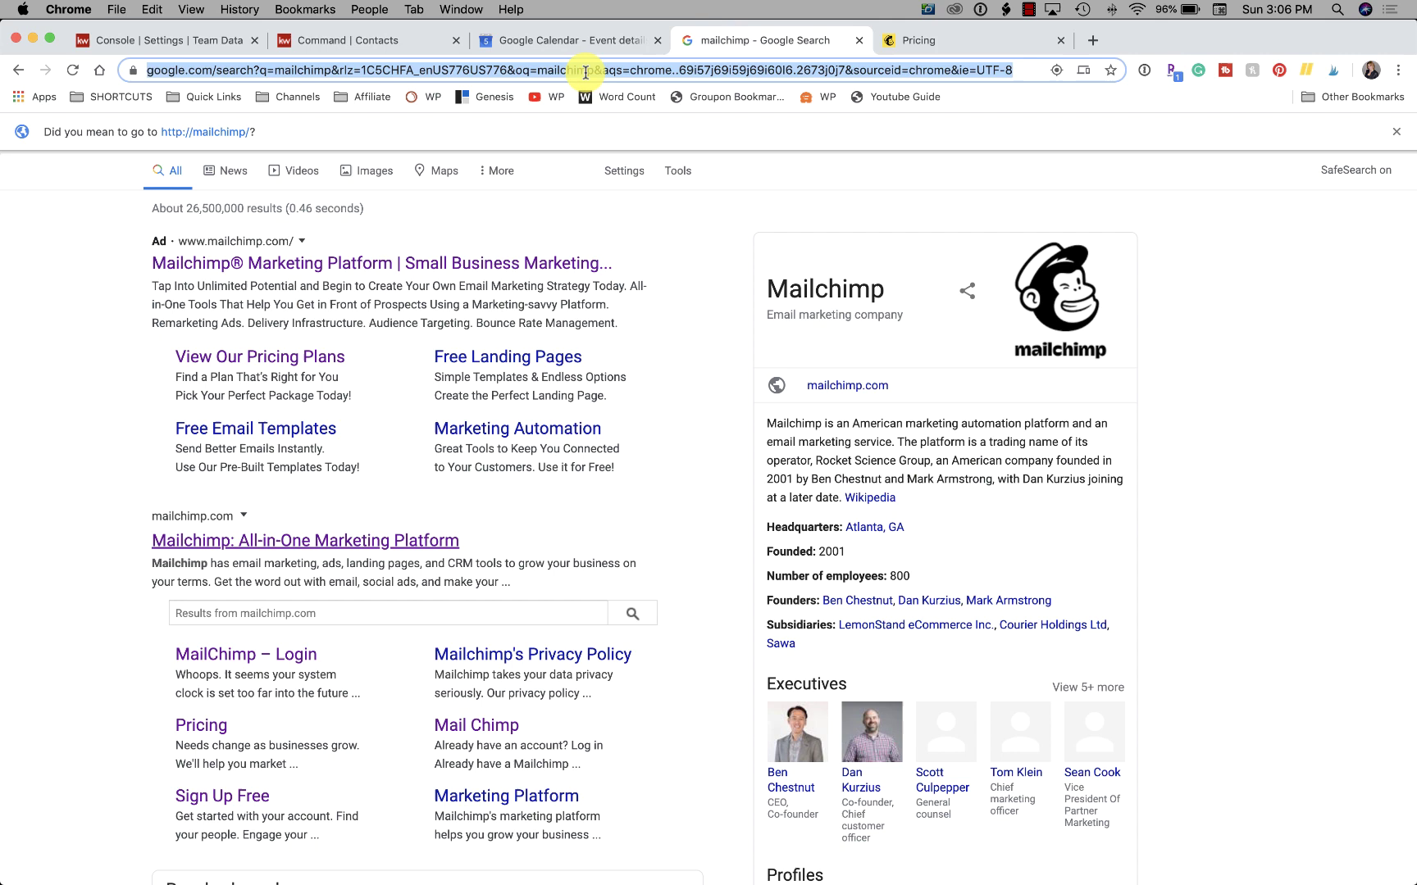
type("balle")
type("nveg")
key("Return")
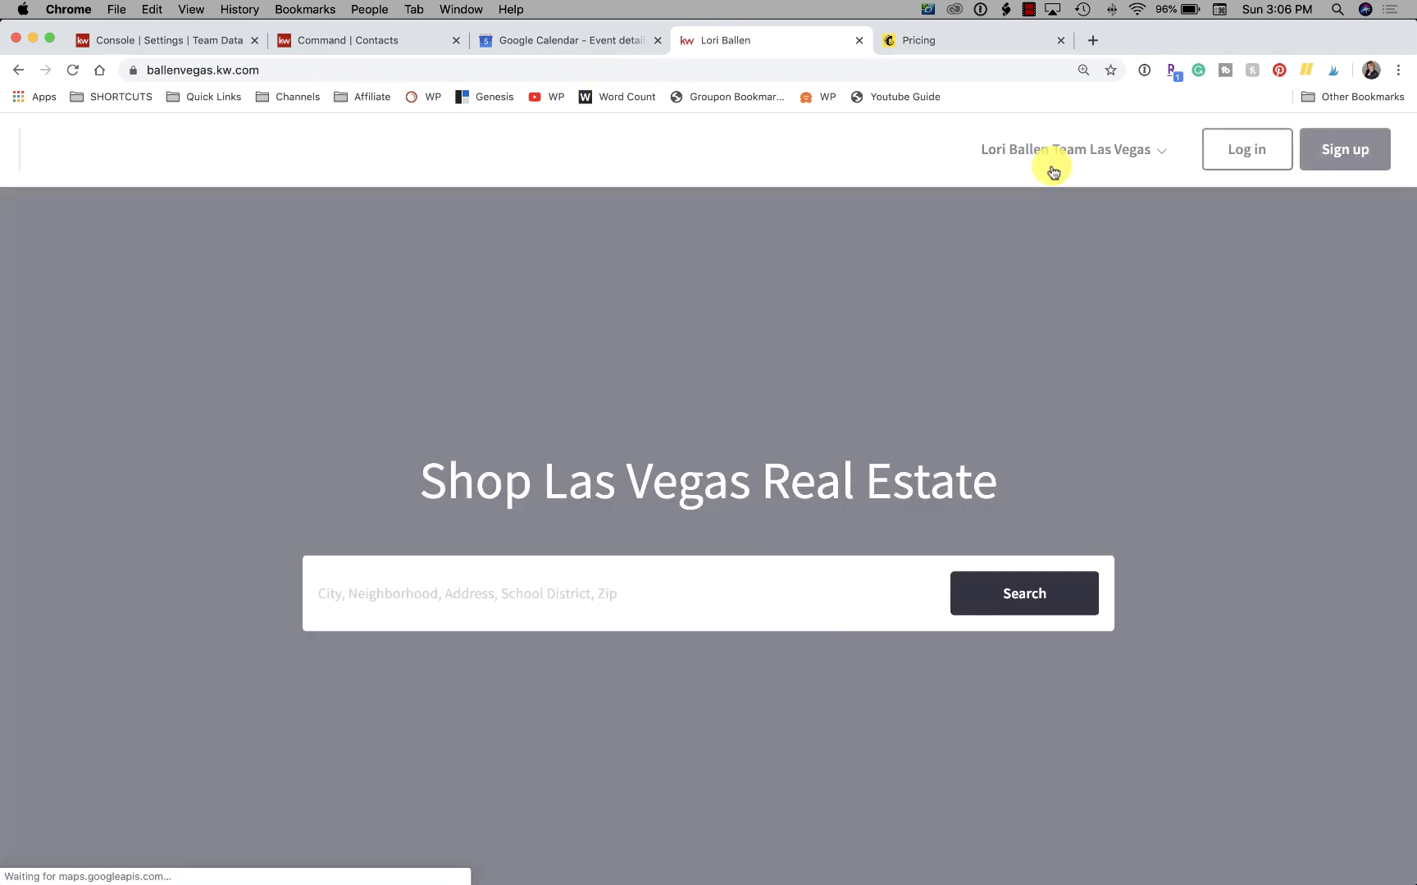
- Open the team's page from the site menu and scroll to its three agent profiles
left_click(1143, 161)
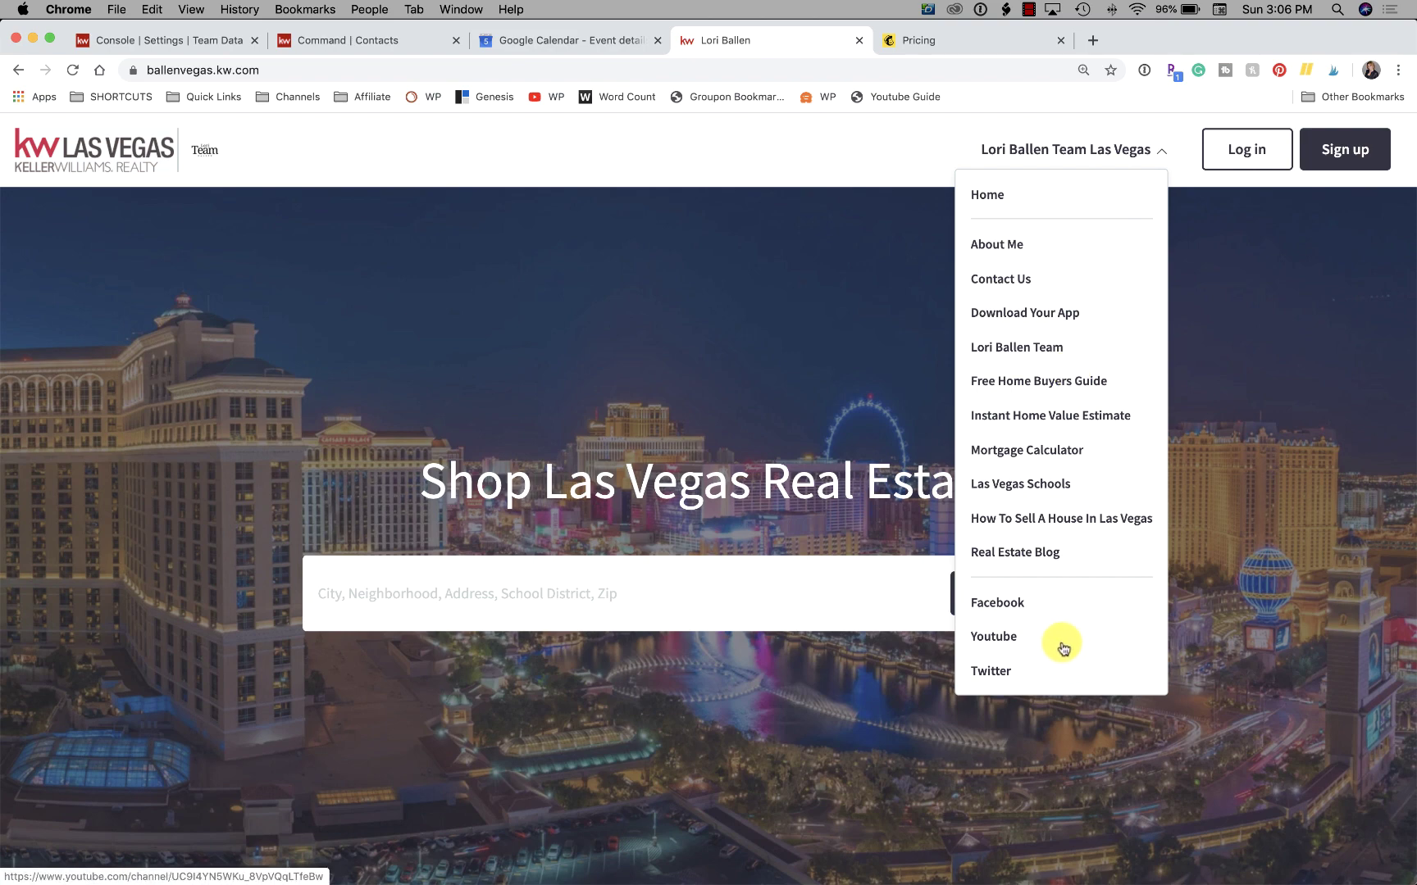
left_click(1036, 352)
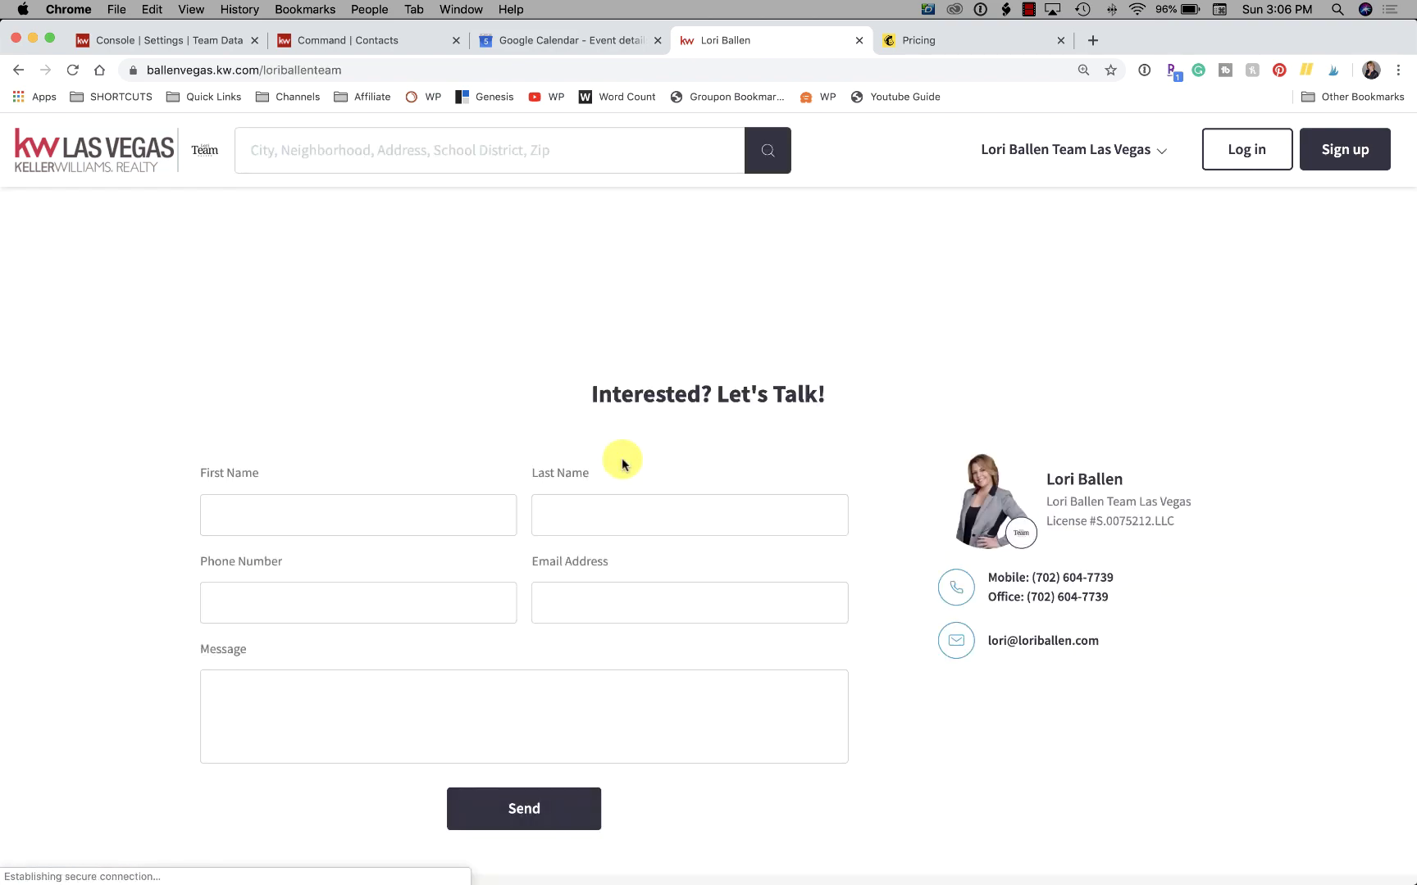
scroll(621, 464, "down", 5)
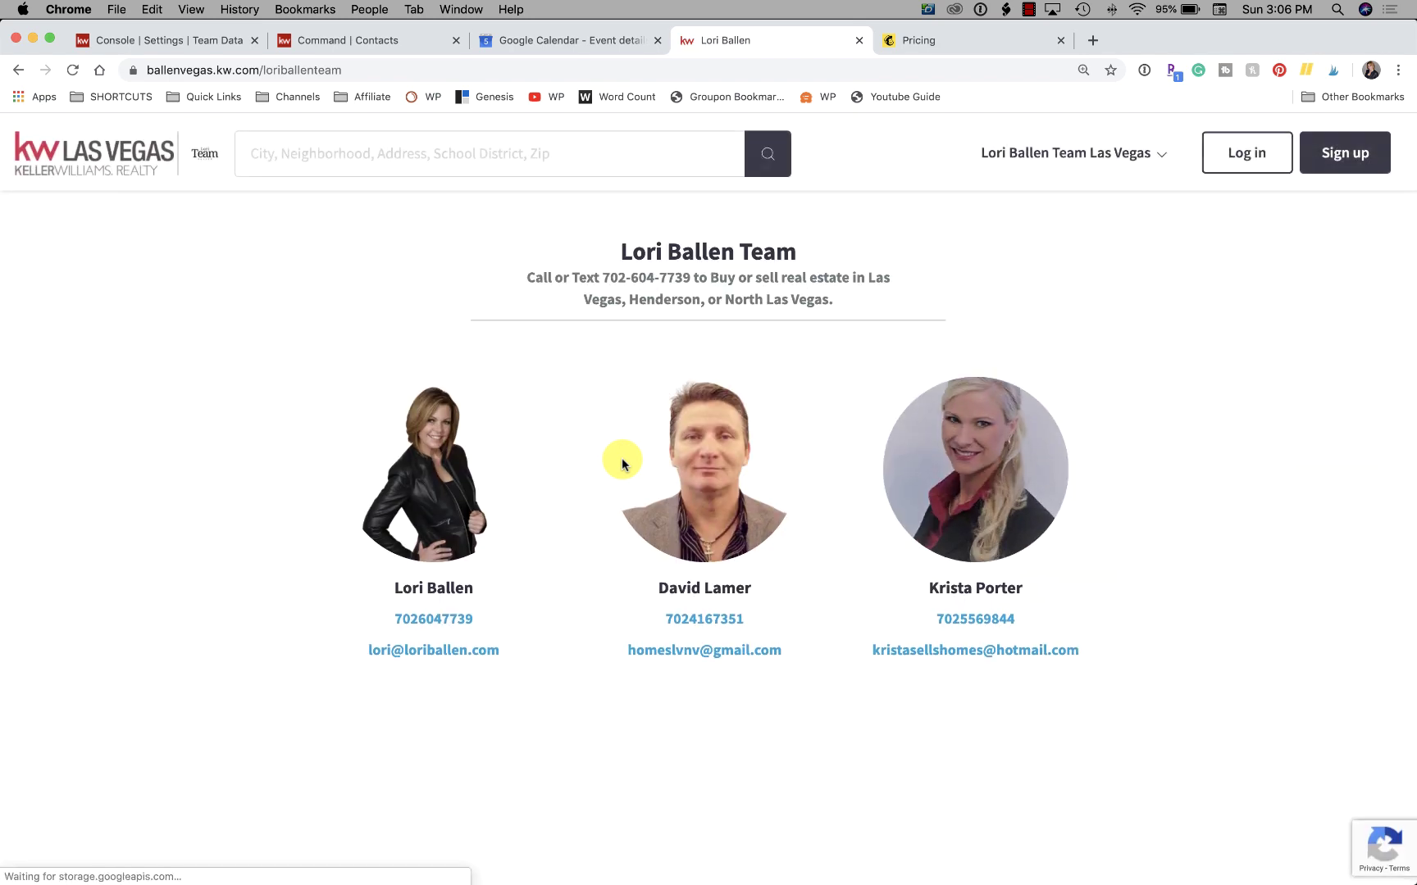
- Review Import Logs > My Logs listing nine contact imports, then collapse Command Settings
left_click(145, 52)
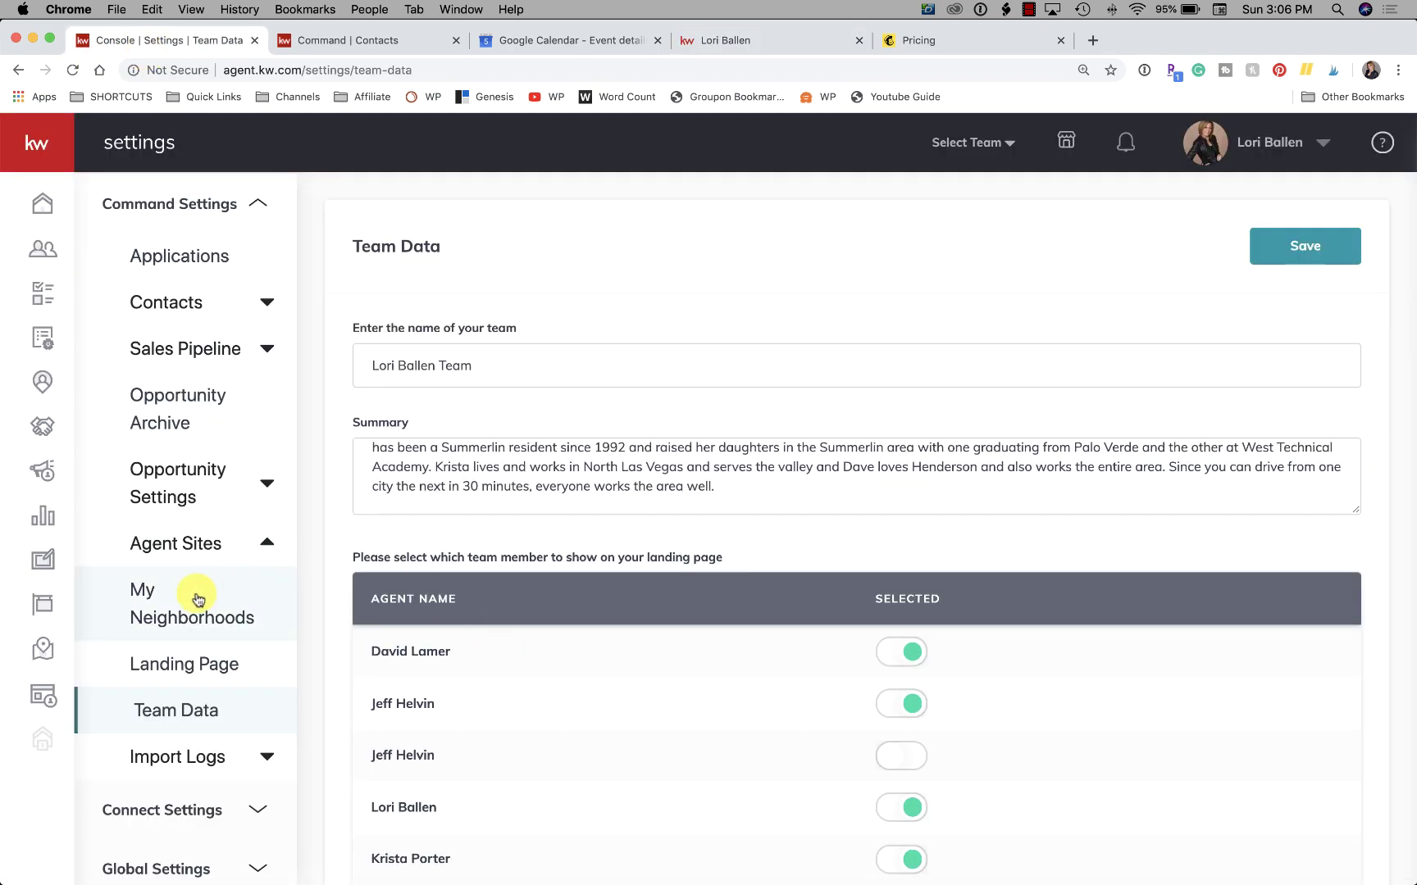
scroll(192, 590, "down", 1)
left_click(191, 681)
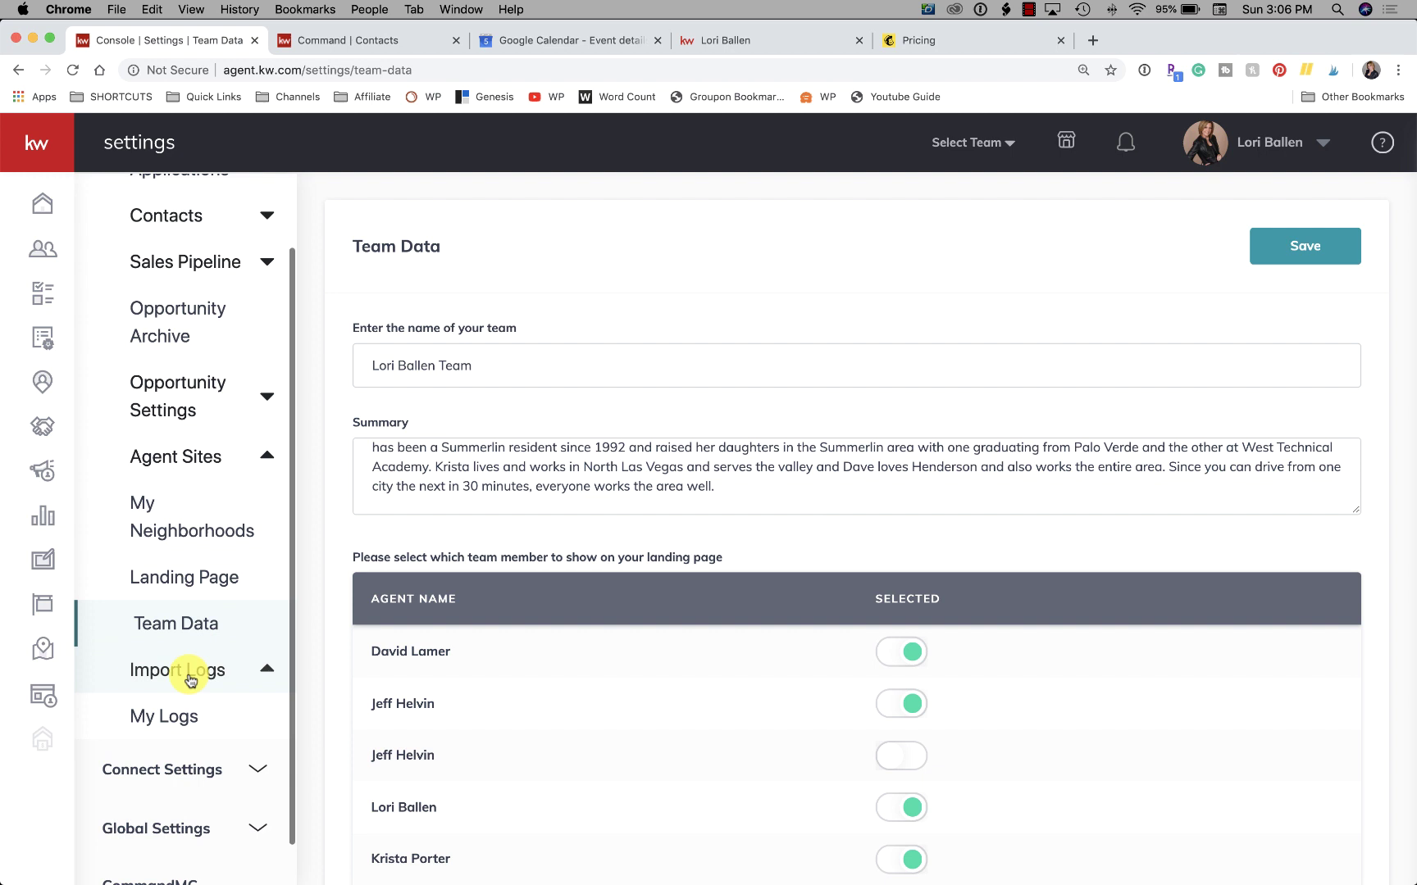
scroll(191, 680, "down", 1)
left_click(190, 681)
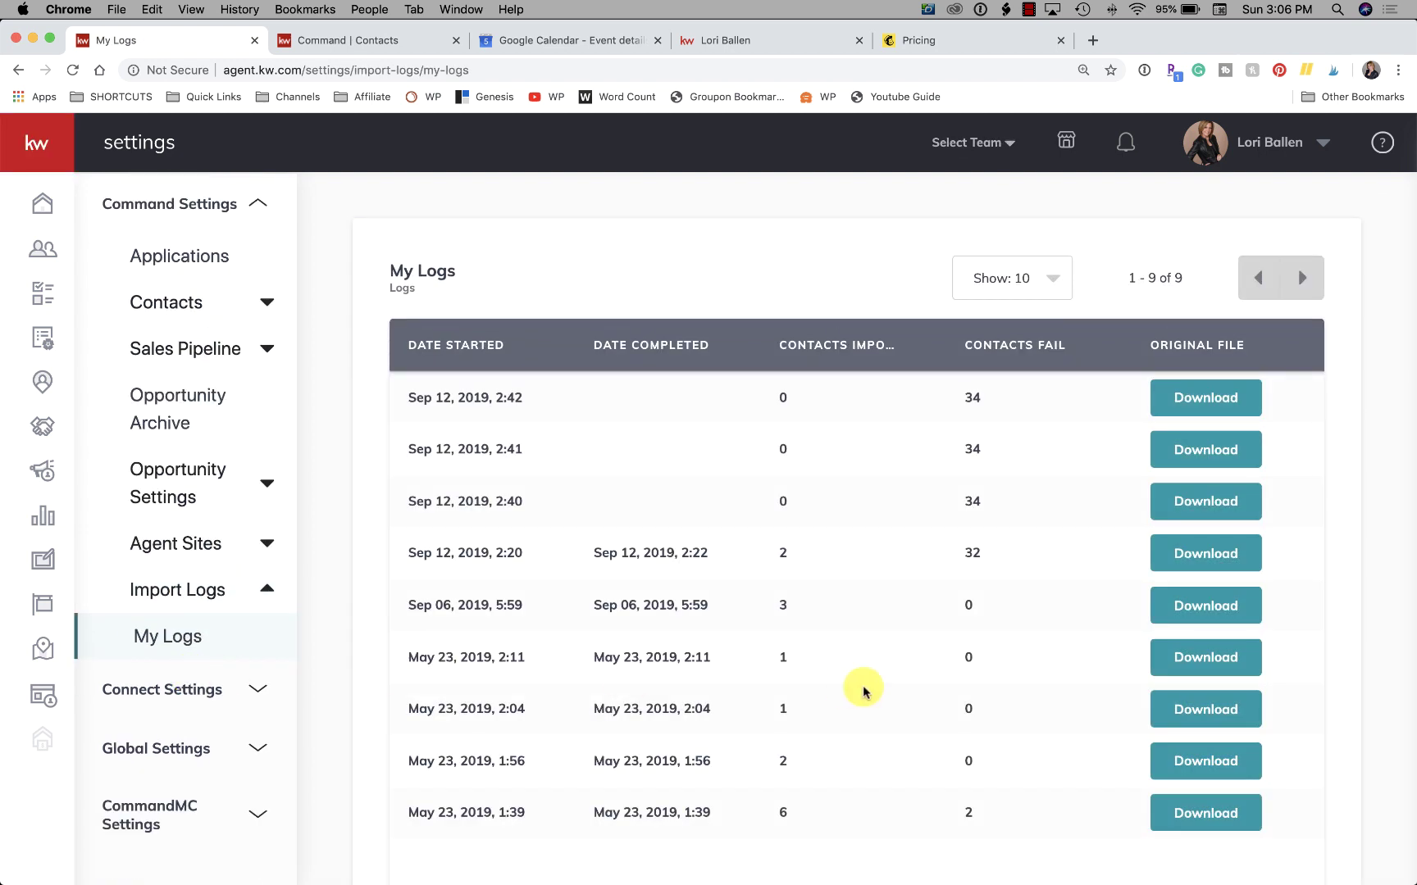
scroll(863, 692, "down", 2)
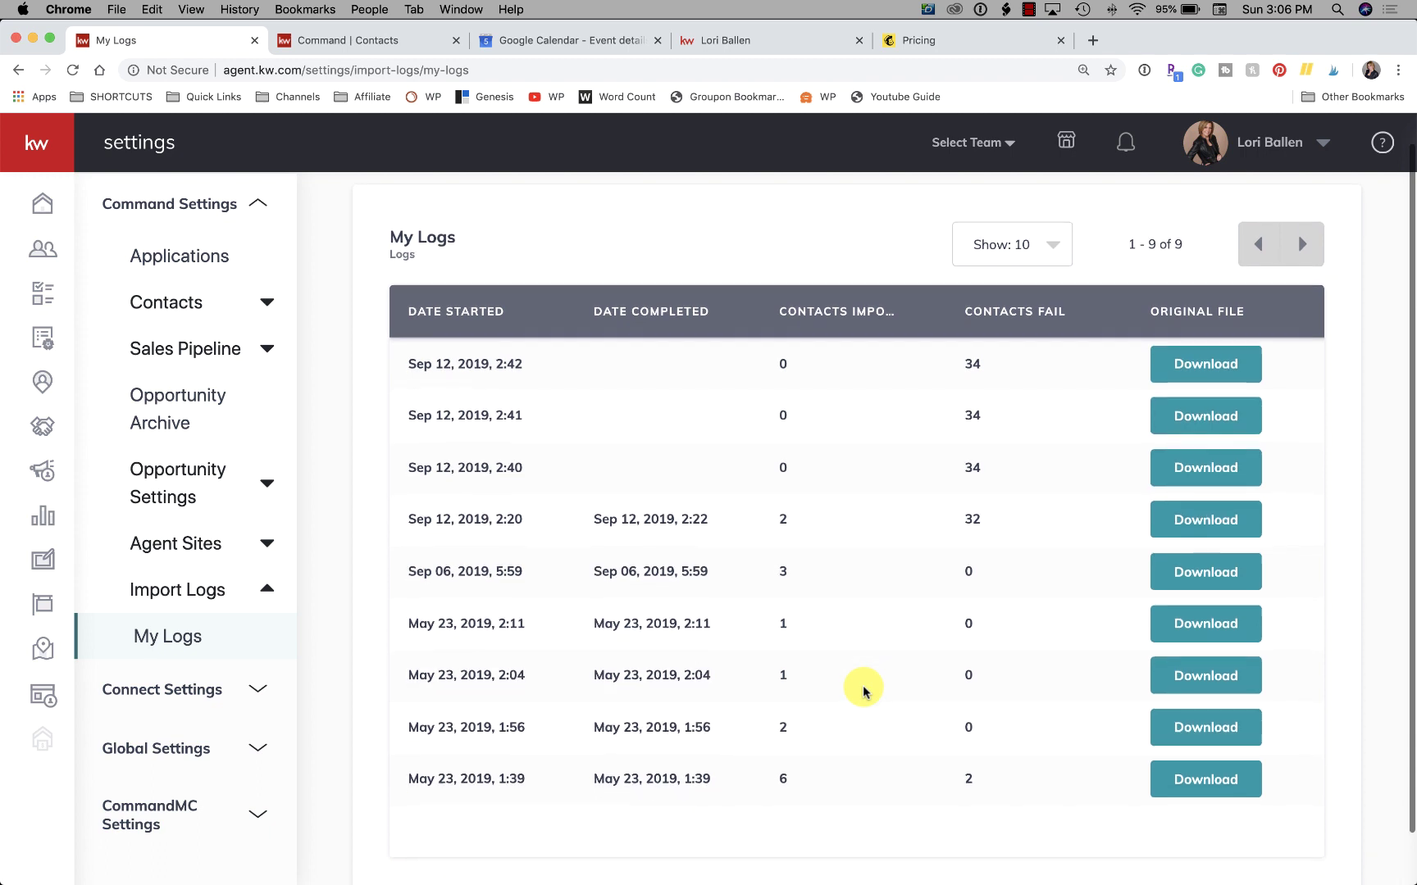
scroll(863, 692, "down", 1)
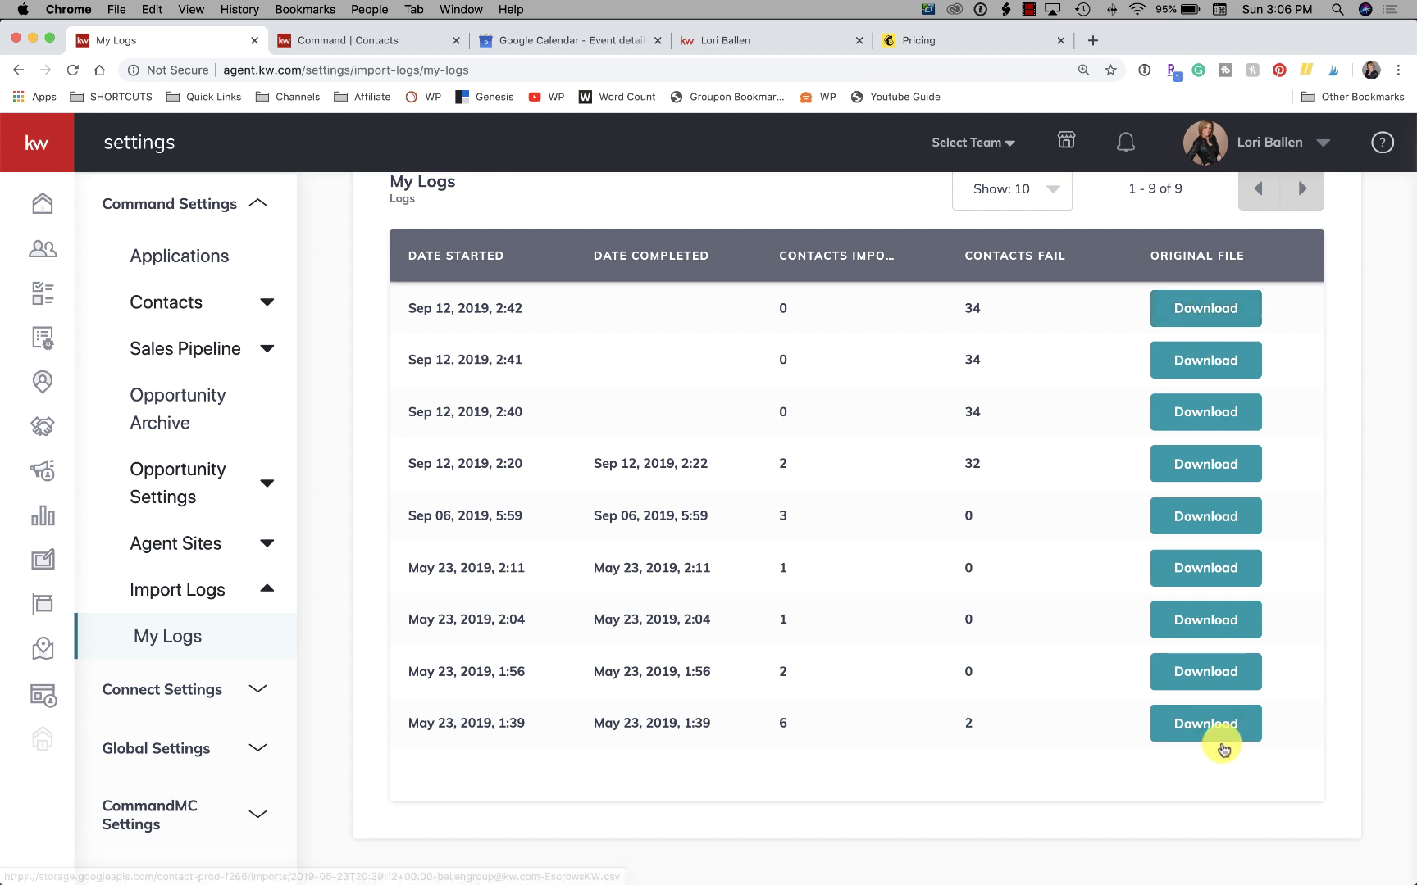
left_click(231, 203)
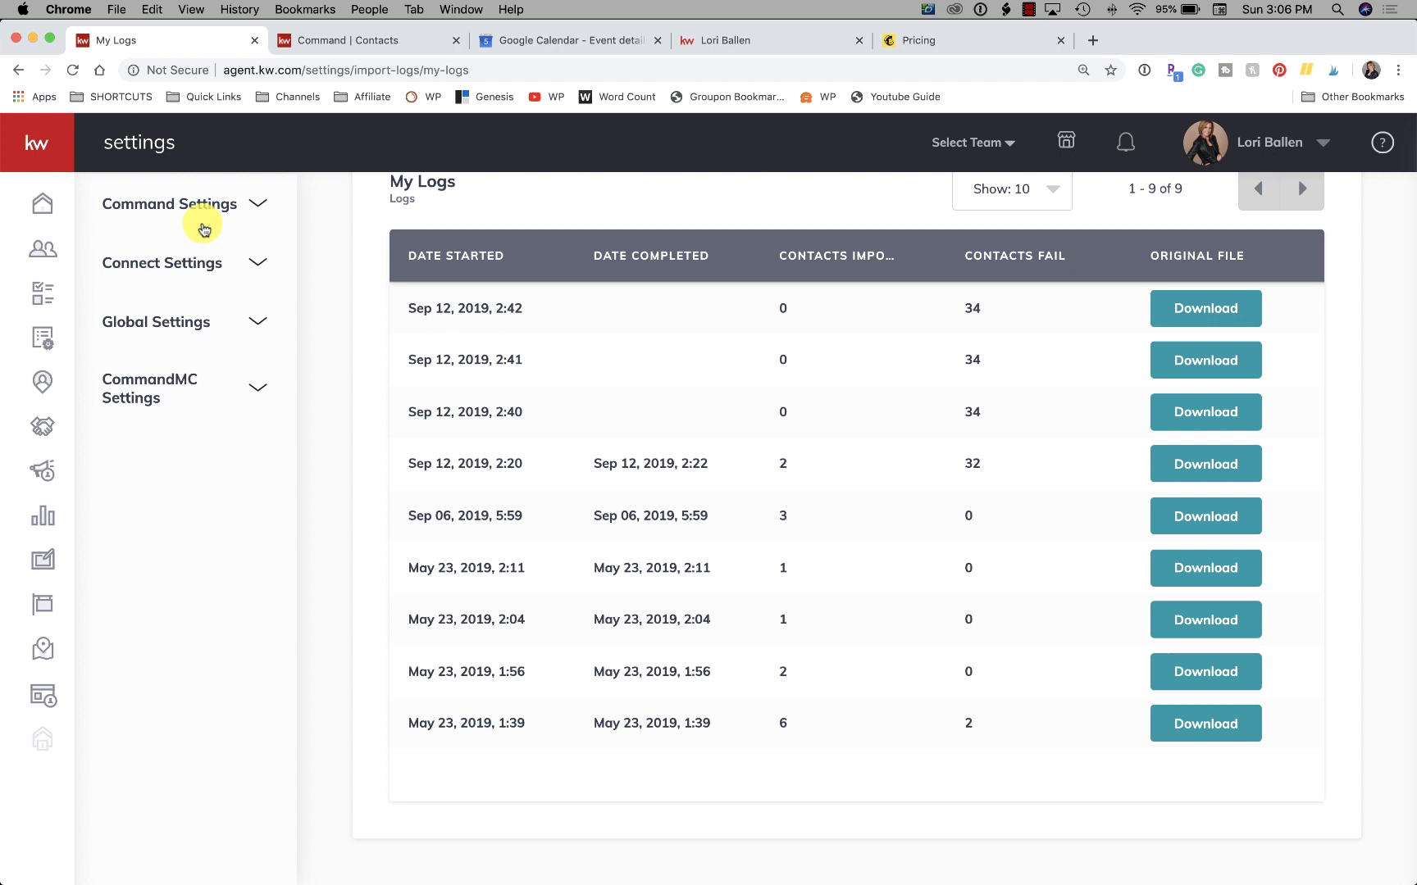
- Open Connect Settings > Marketing Profile and scroll through its photo, logo, brokerage, legal footer and tracking fields
left_click(215, 264)
left_click(154, 341)
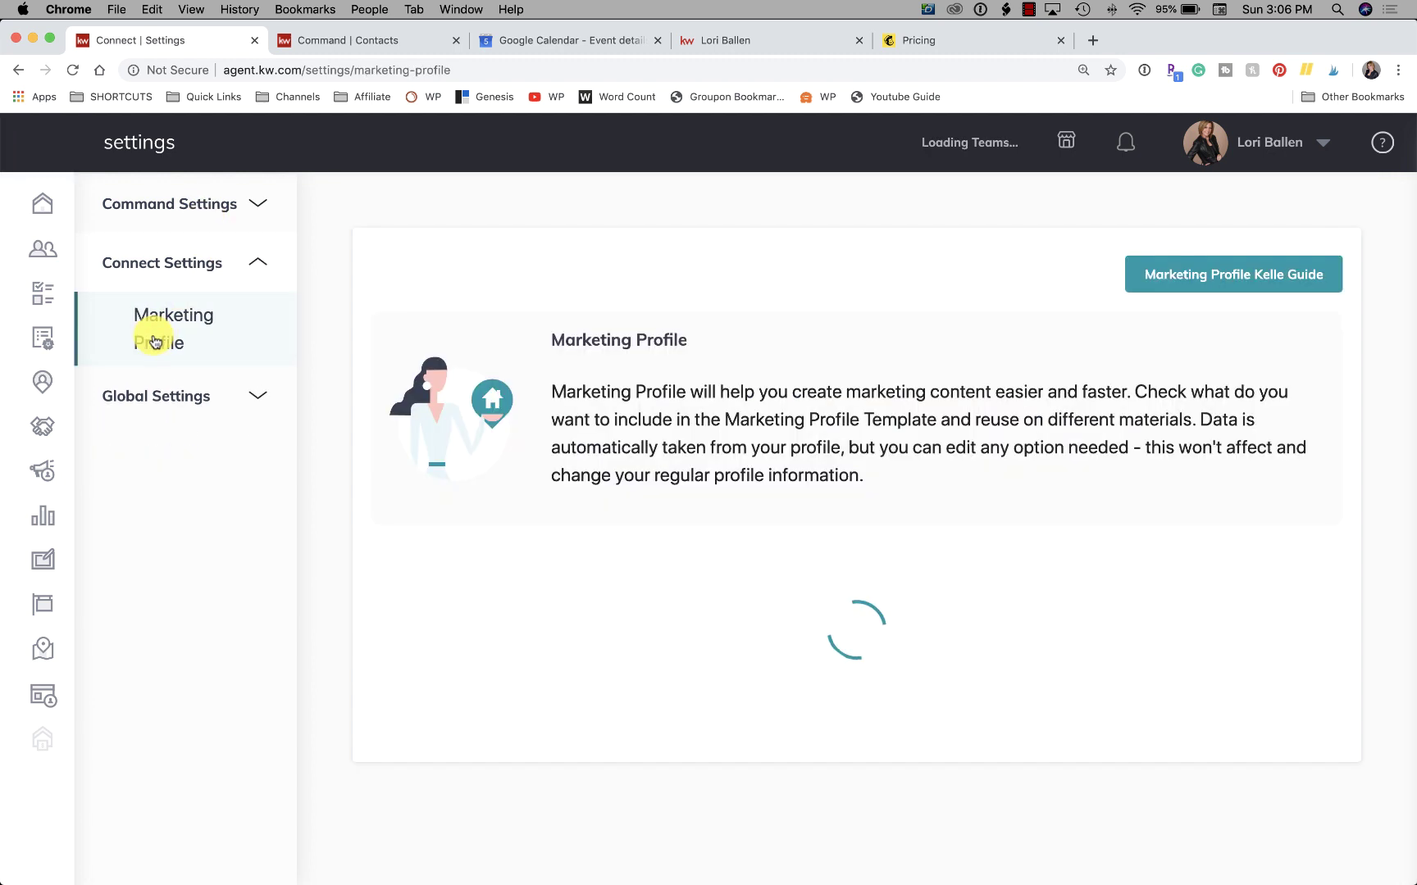
scroll(992, 615, "down", 5)
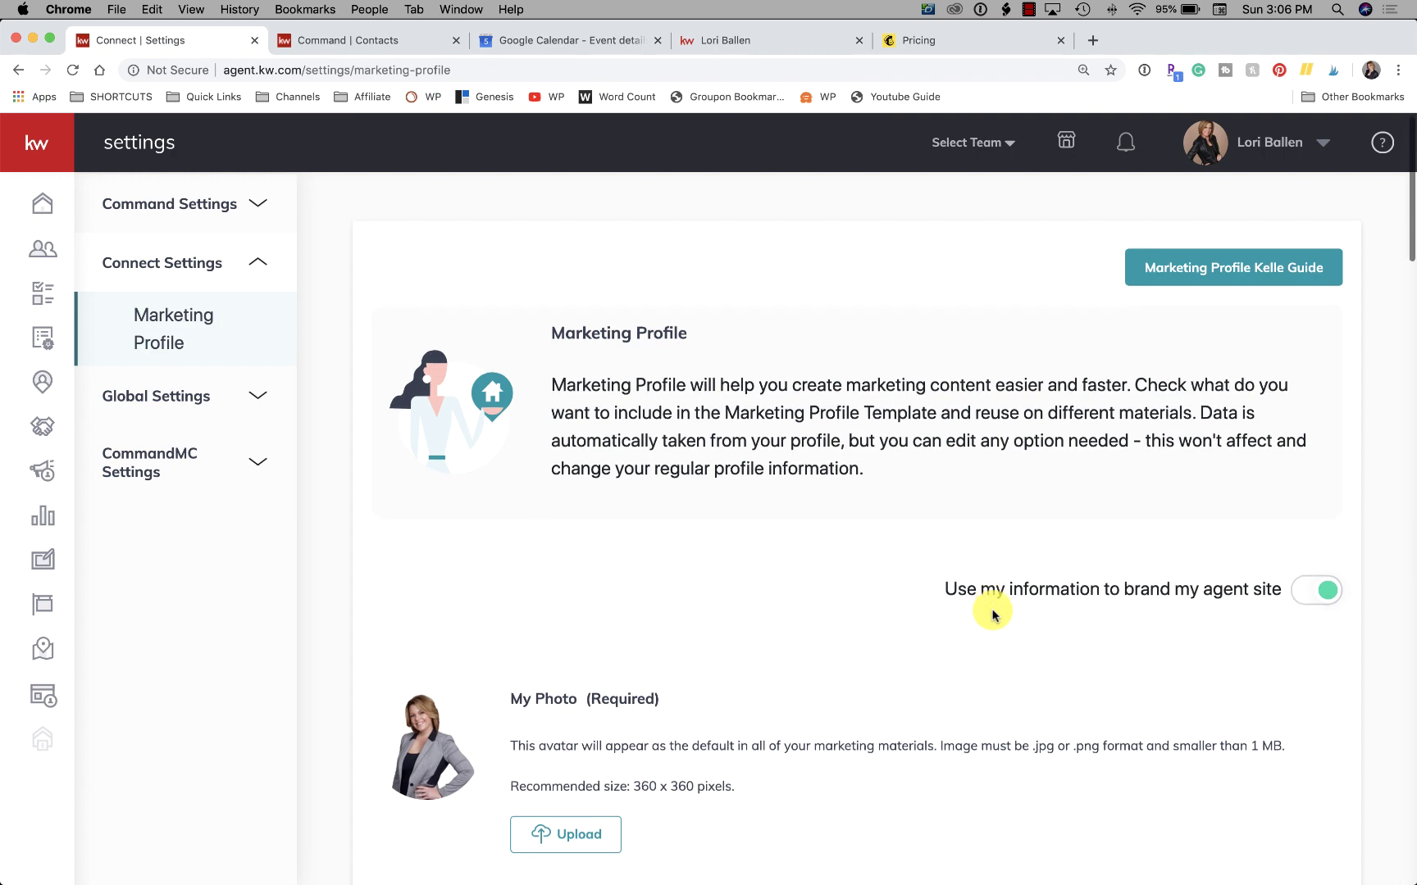
scroll(992, 615, "down", 5)
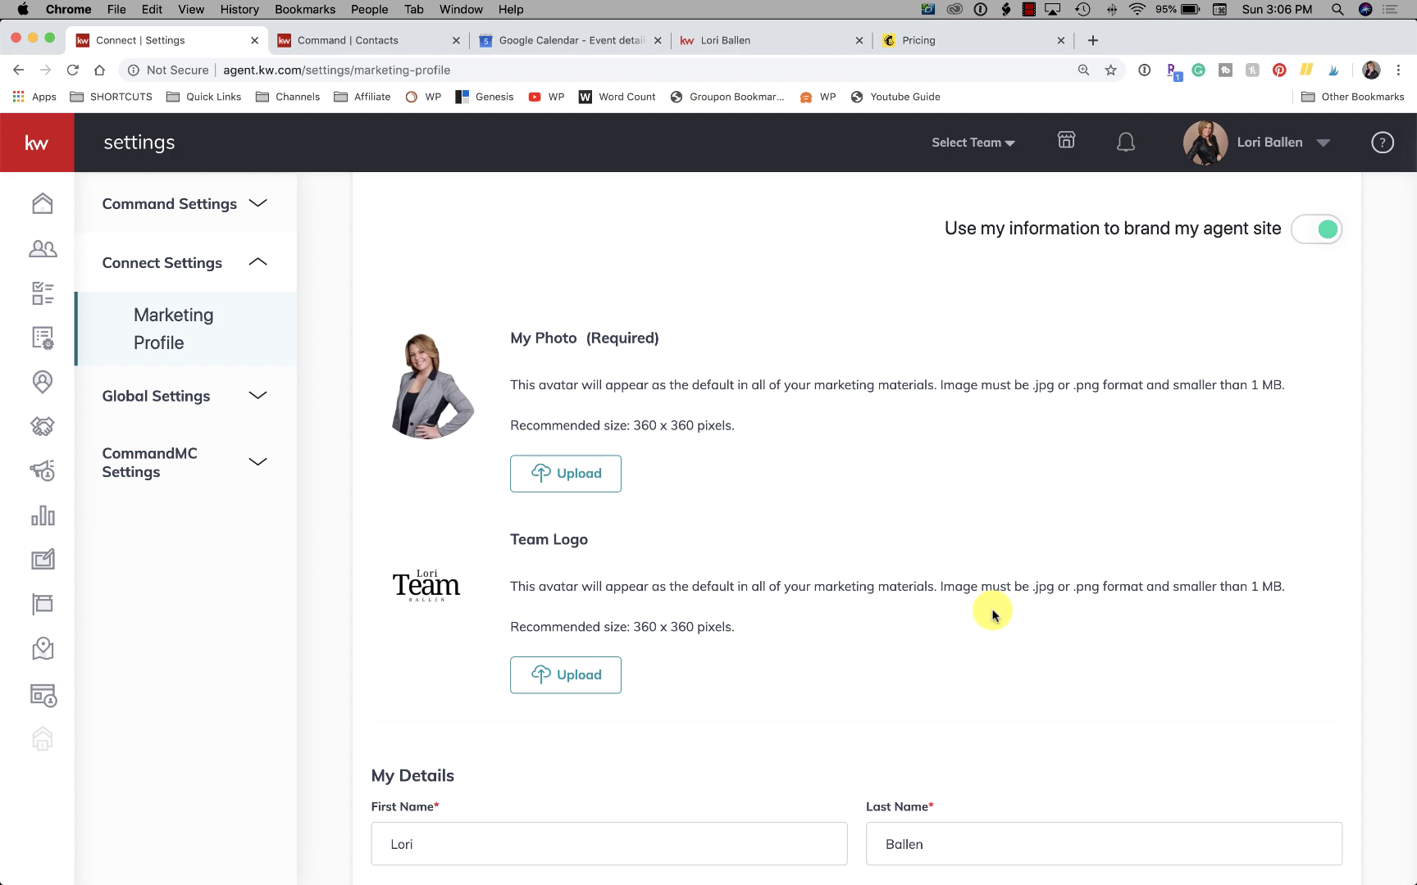
scroll(993, 615, "up", 10)
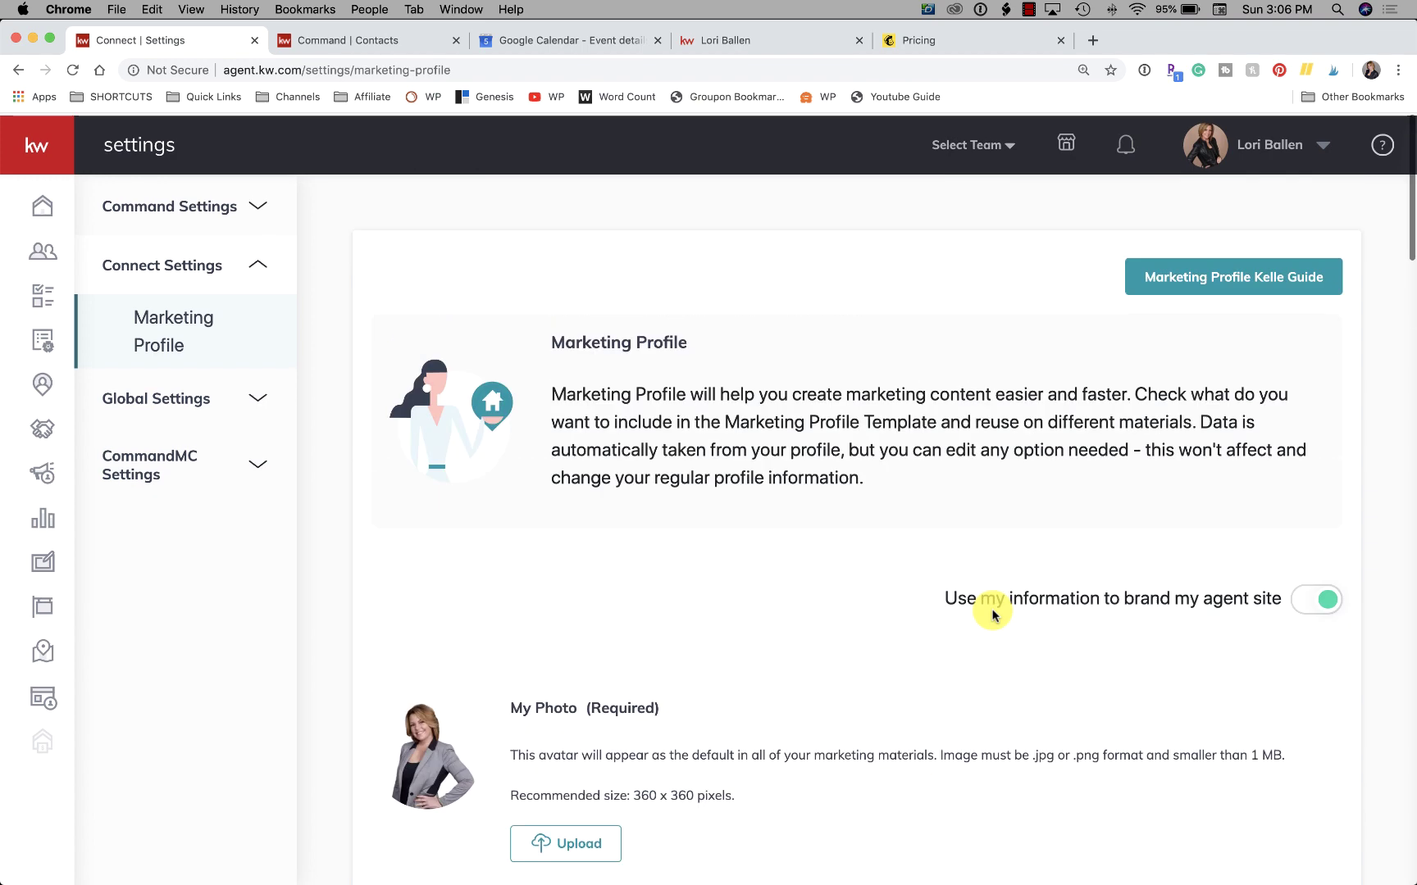
scroll(993, 615, "down", 12)
scroll(992, 615, "down", 11)
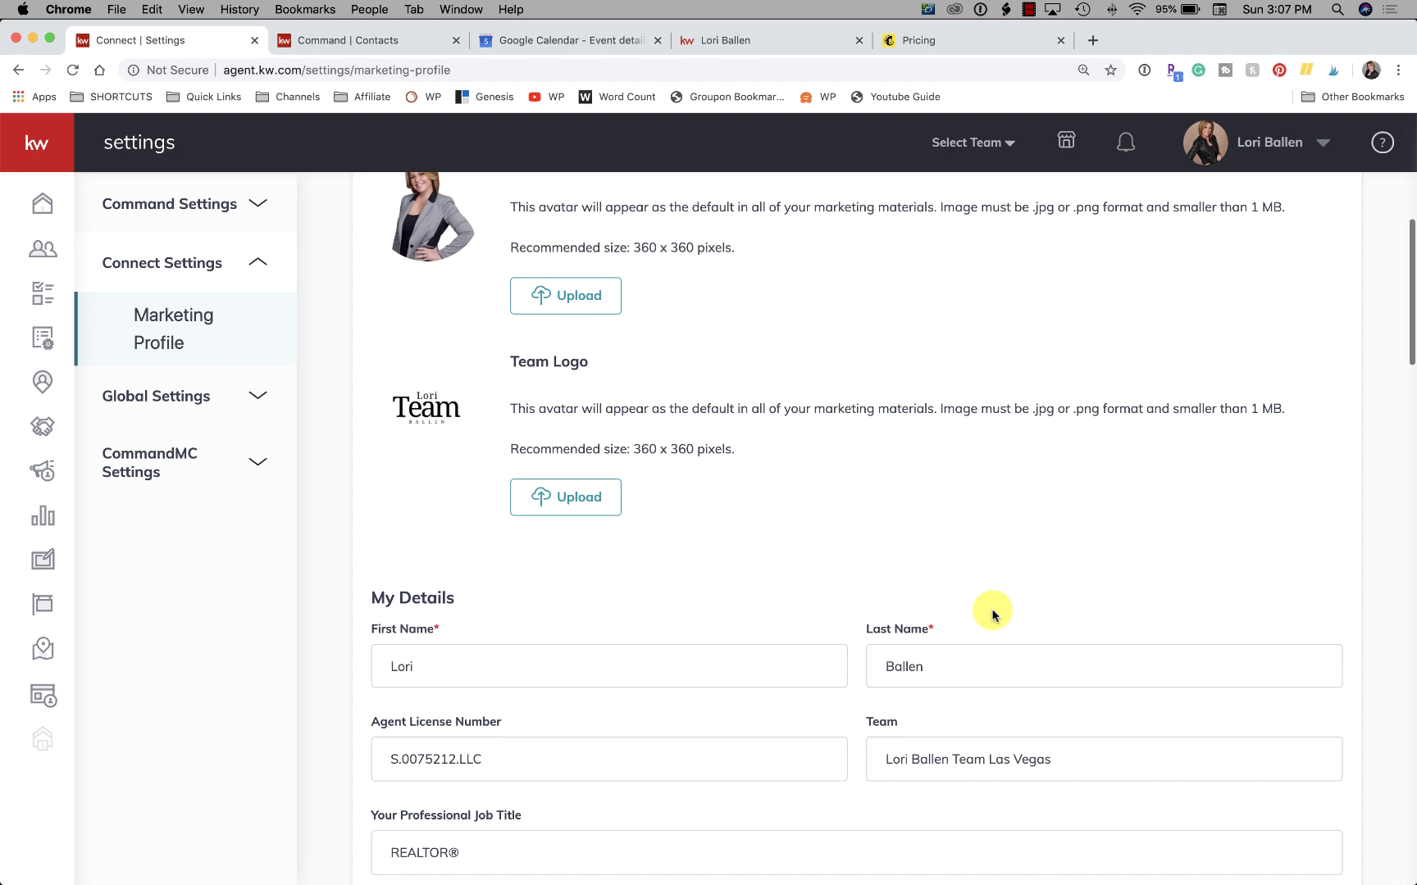
scroll(993, 615, "down", 15)
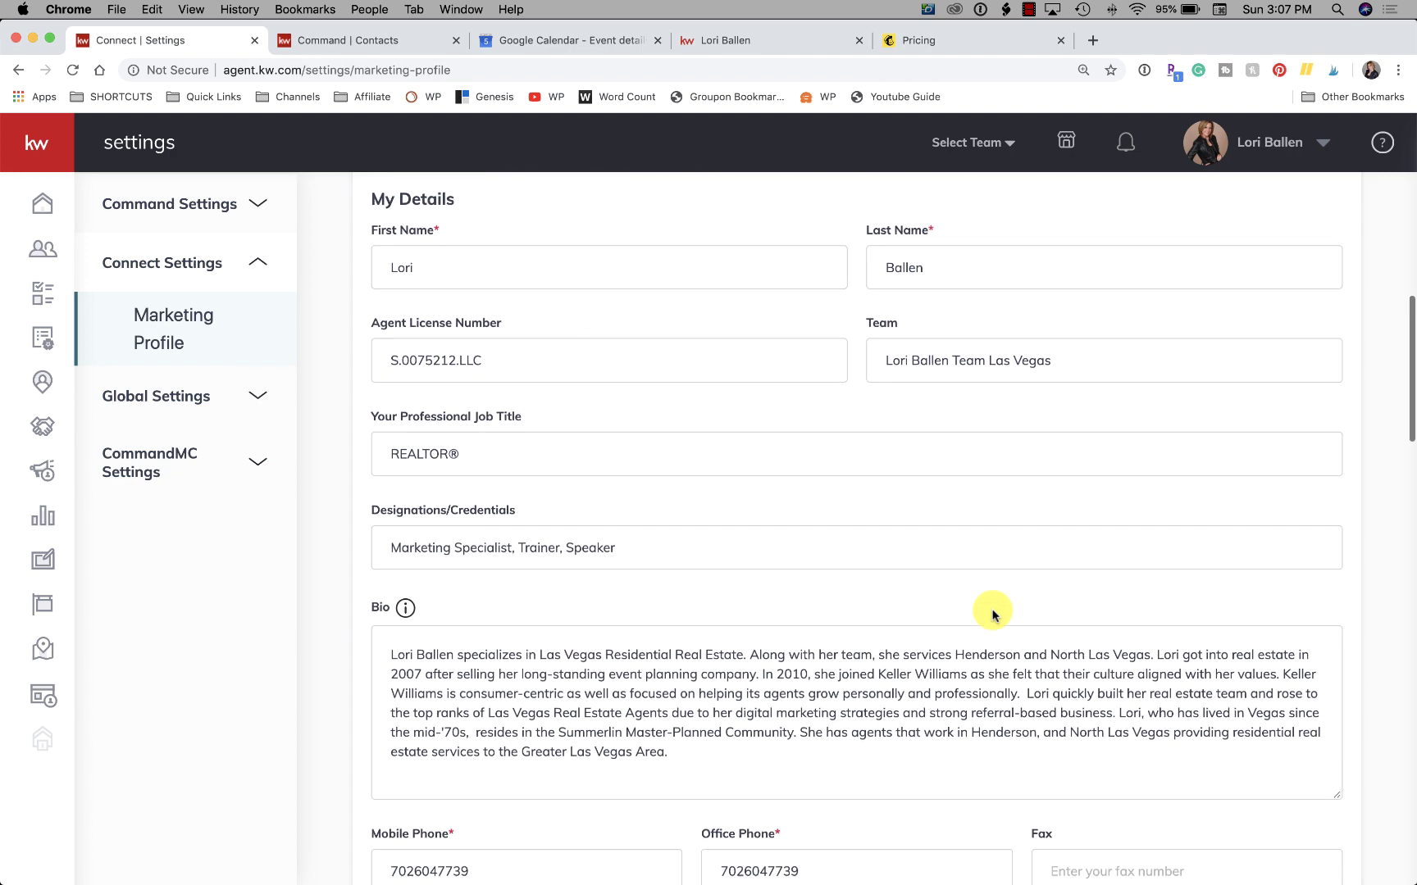
scroll(992, 615, "down", 17)
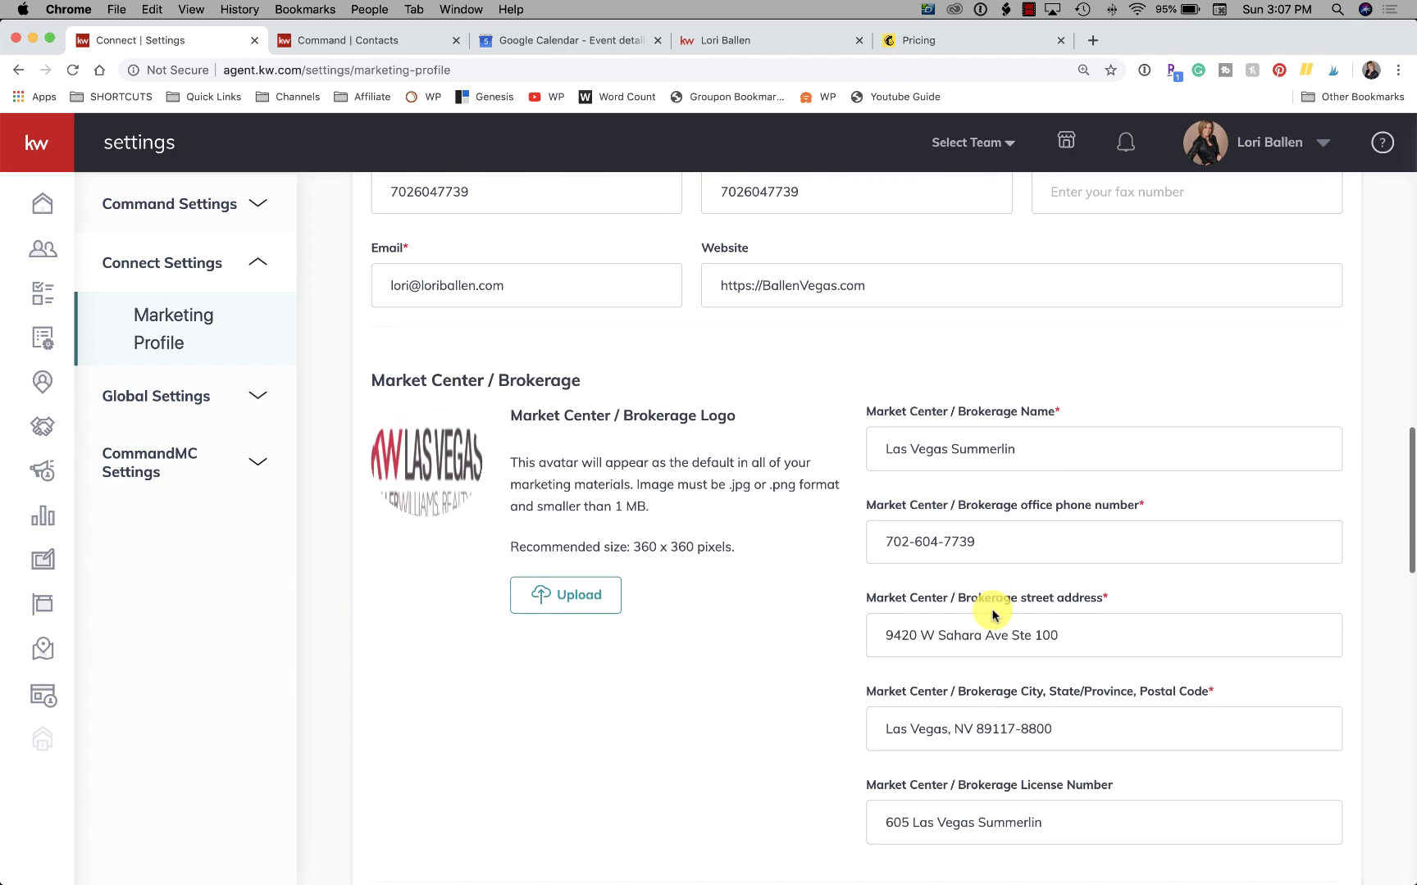
scroll(992, 615, "down", 12)
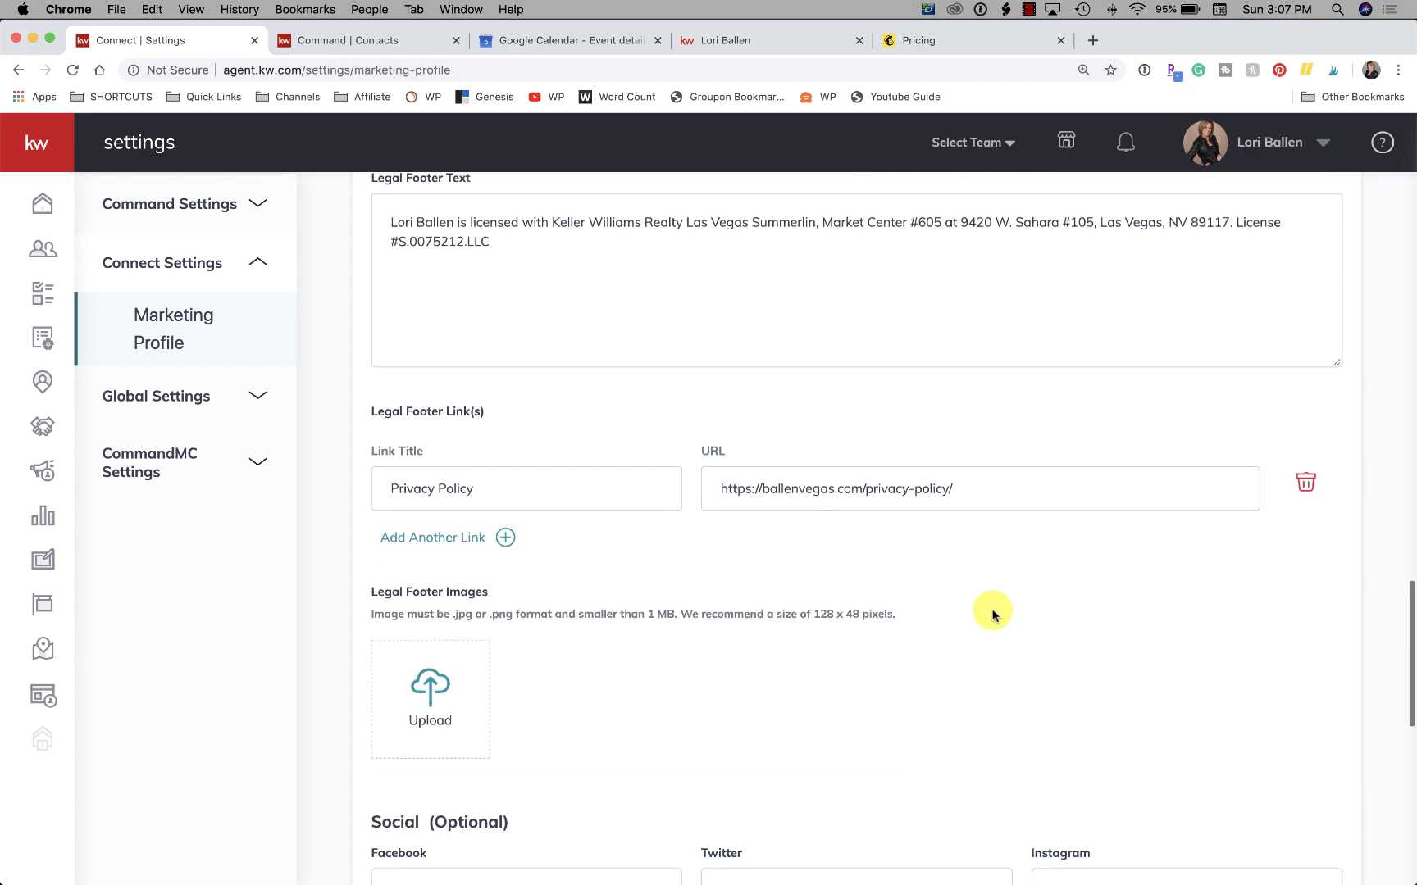
scroll(992, 615, "down", 10)
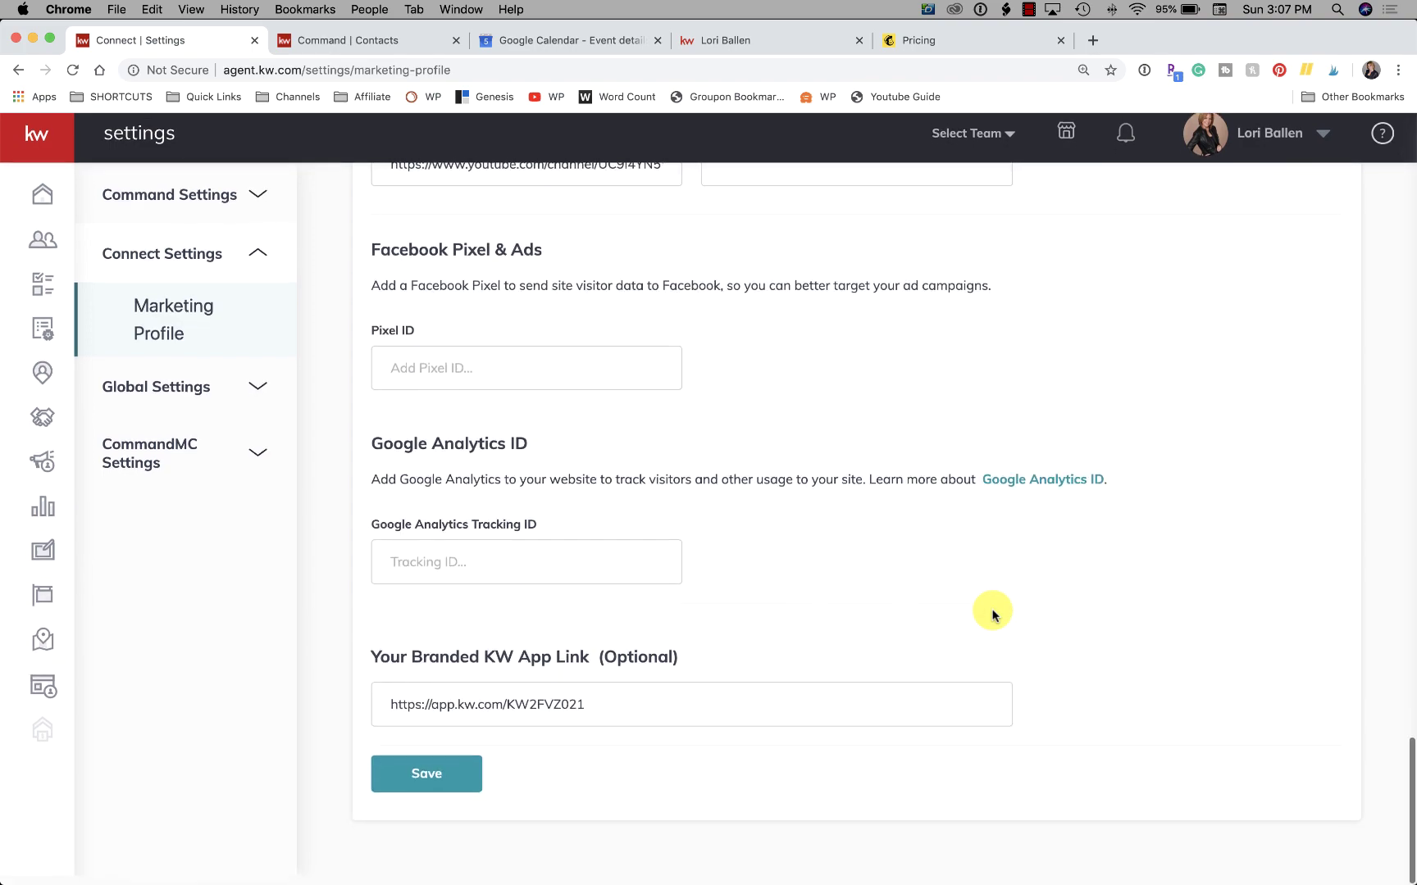
scroll(993, 615, "up", 20)
scroll(992, 615, "up", 20)
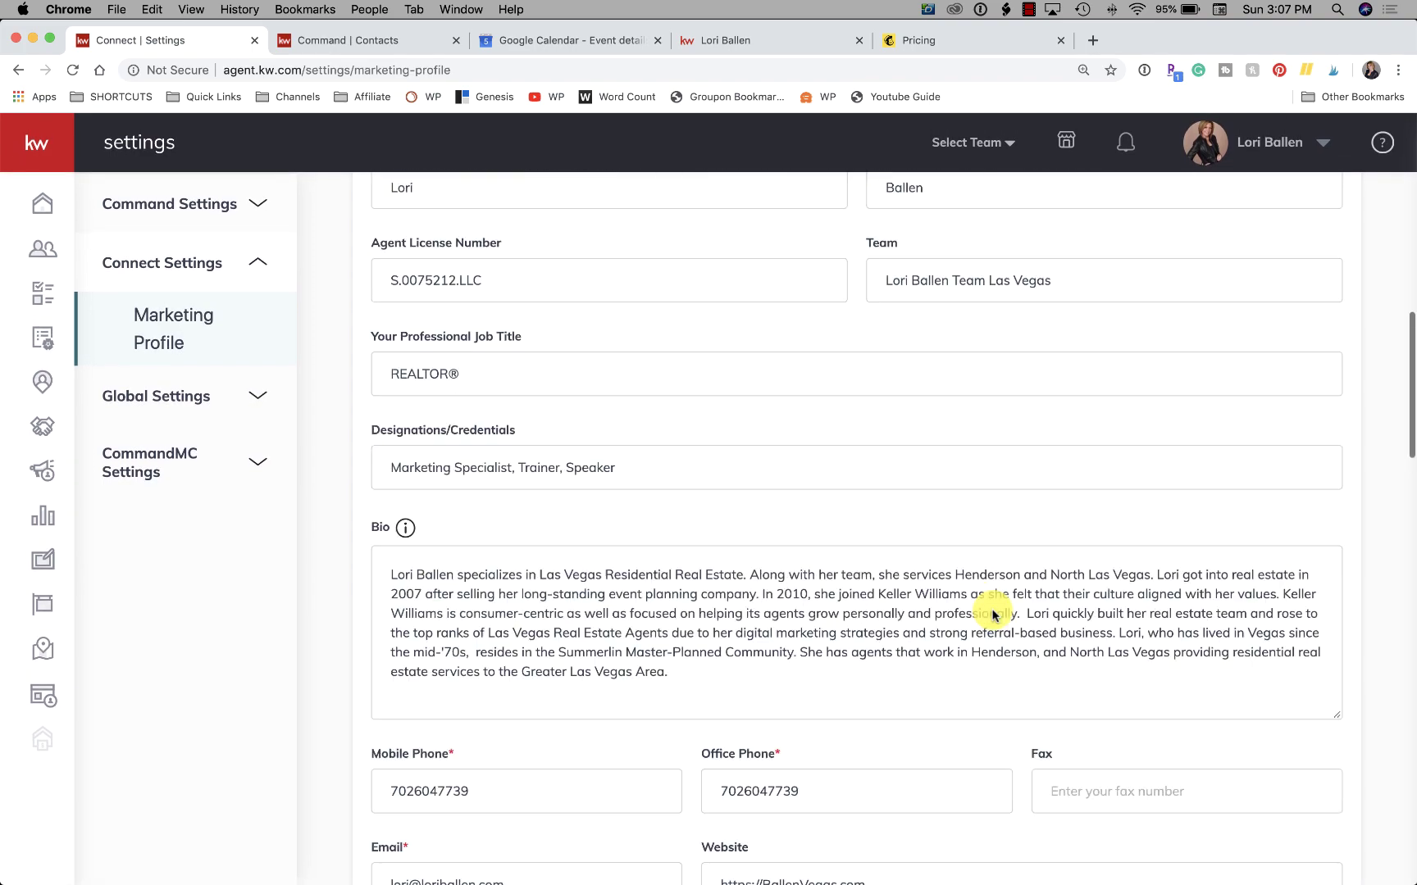
scroll(992, 615, "up", 1)
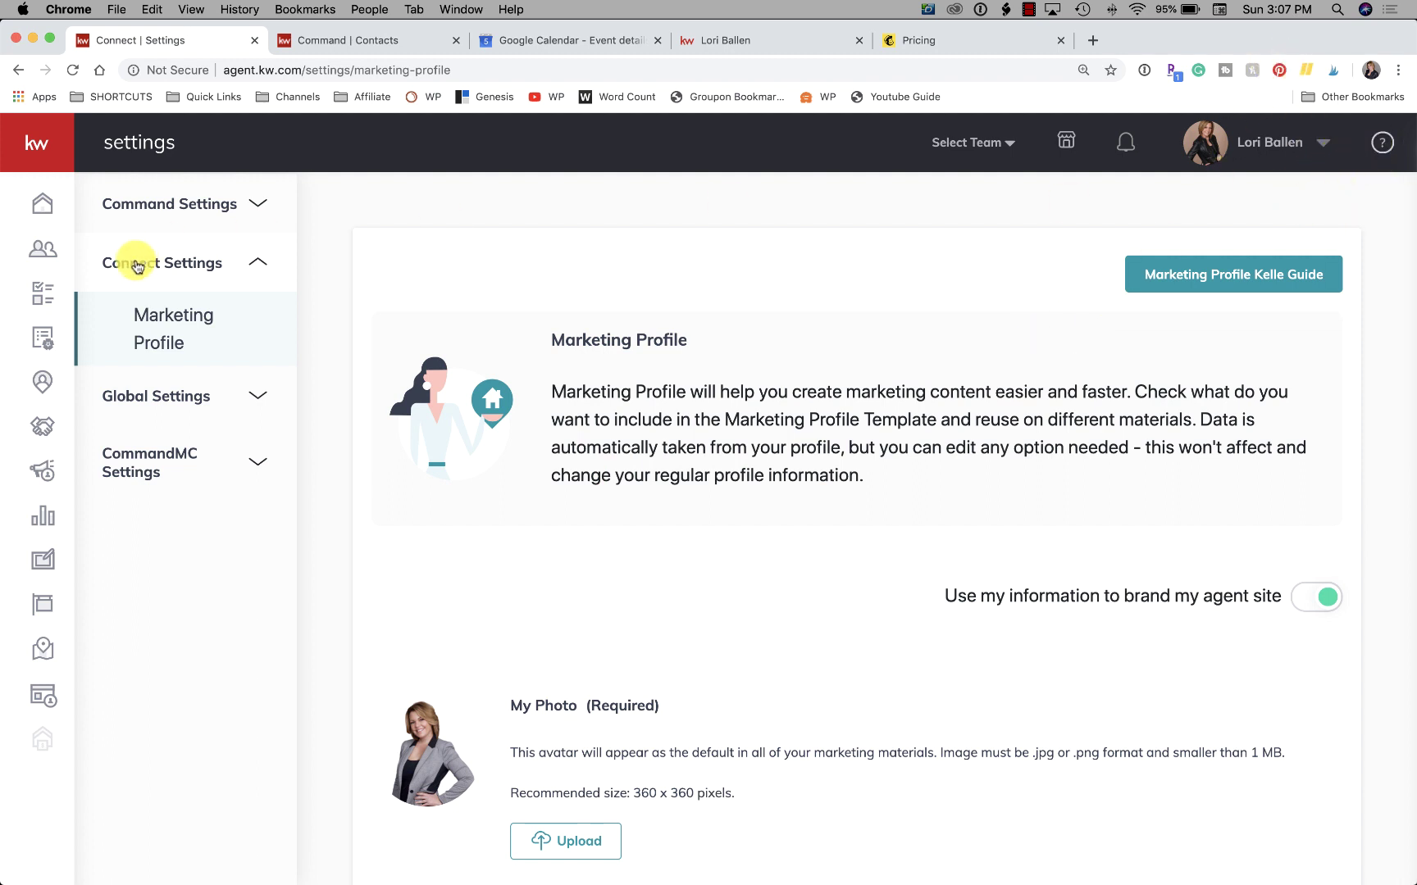
- Toggle the Connect, Global and CommandMC settings groups in the sidebar open and closed
left_click(261, 263)
left_click(213, 279)
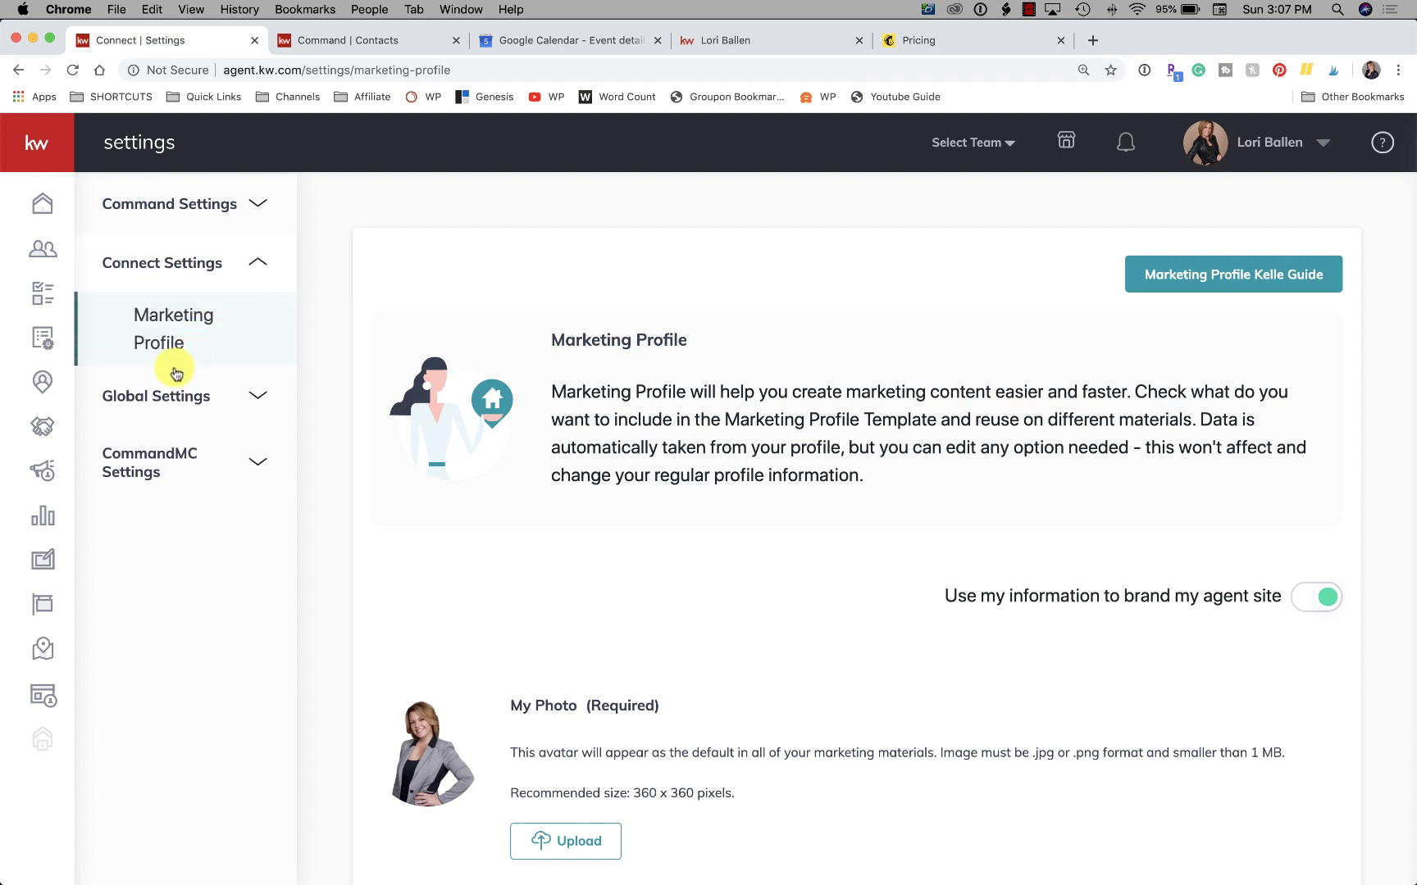
left_click(203, 409)
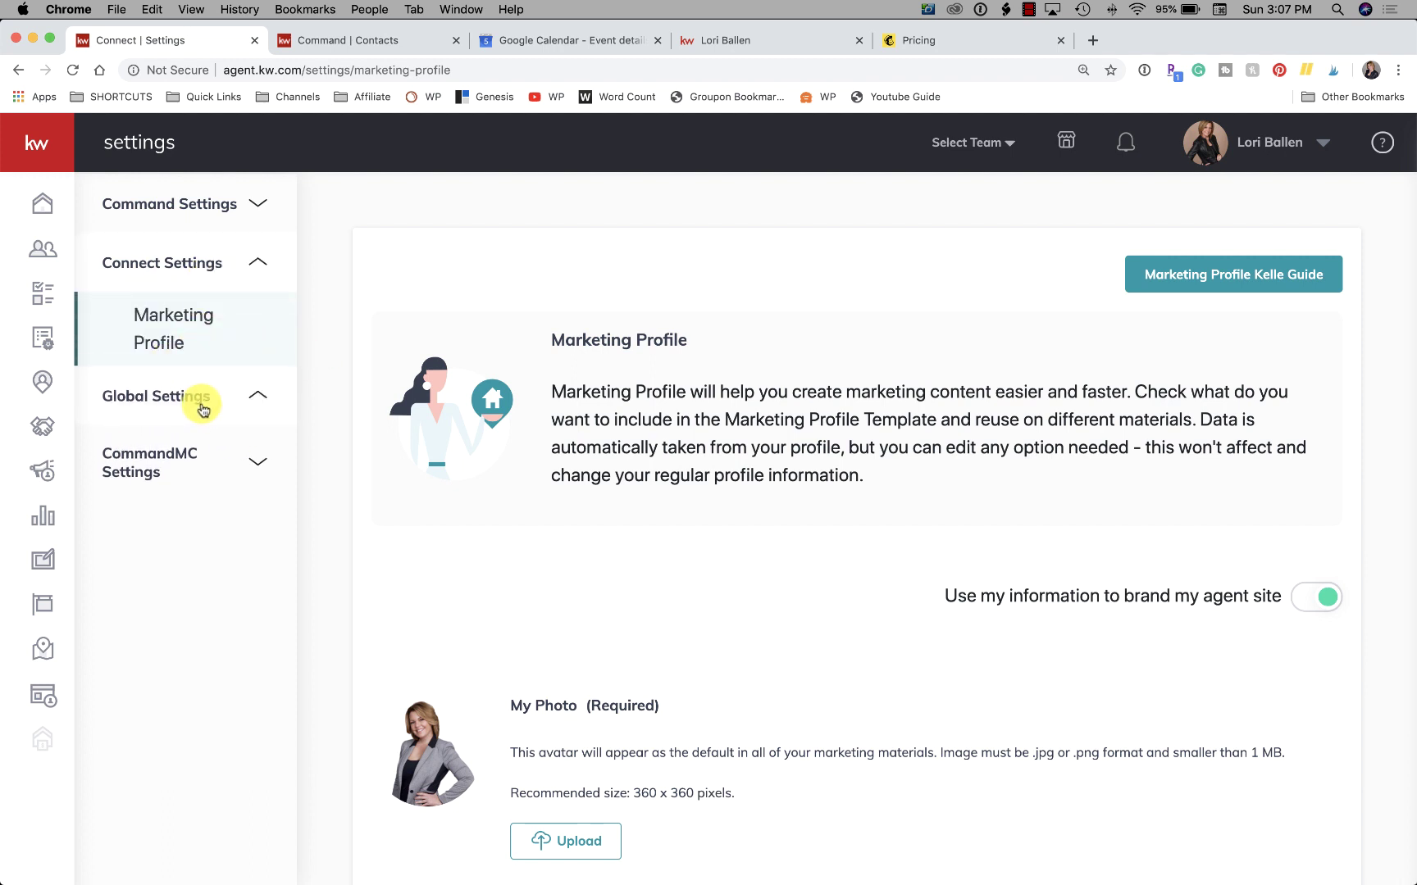
left_click(253, 266)
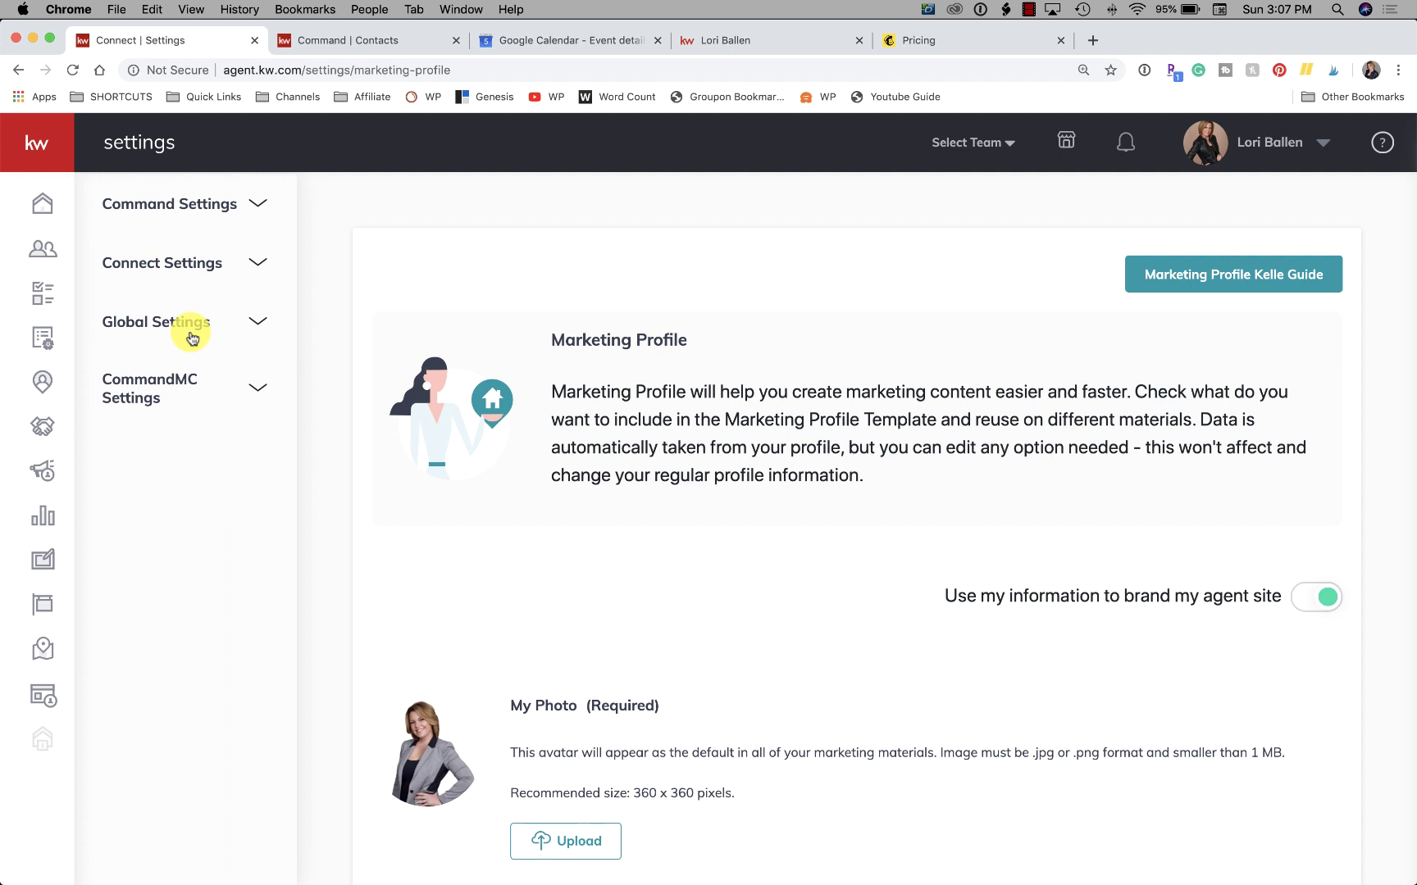
left_click(180, 315)
left_click(247, 326)
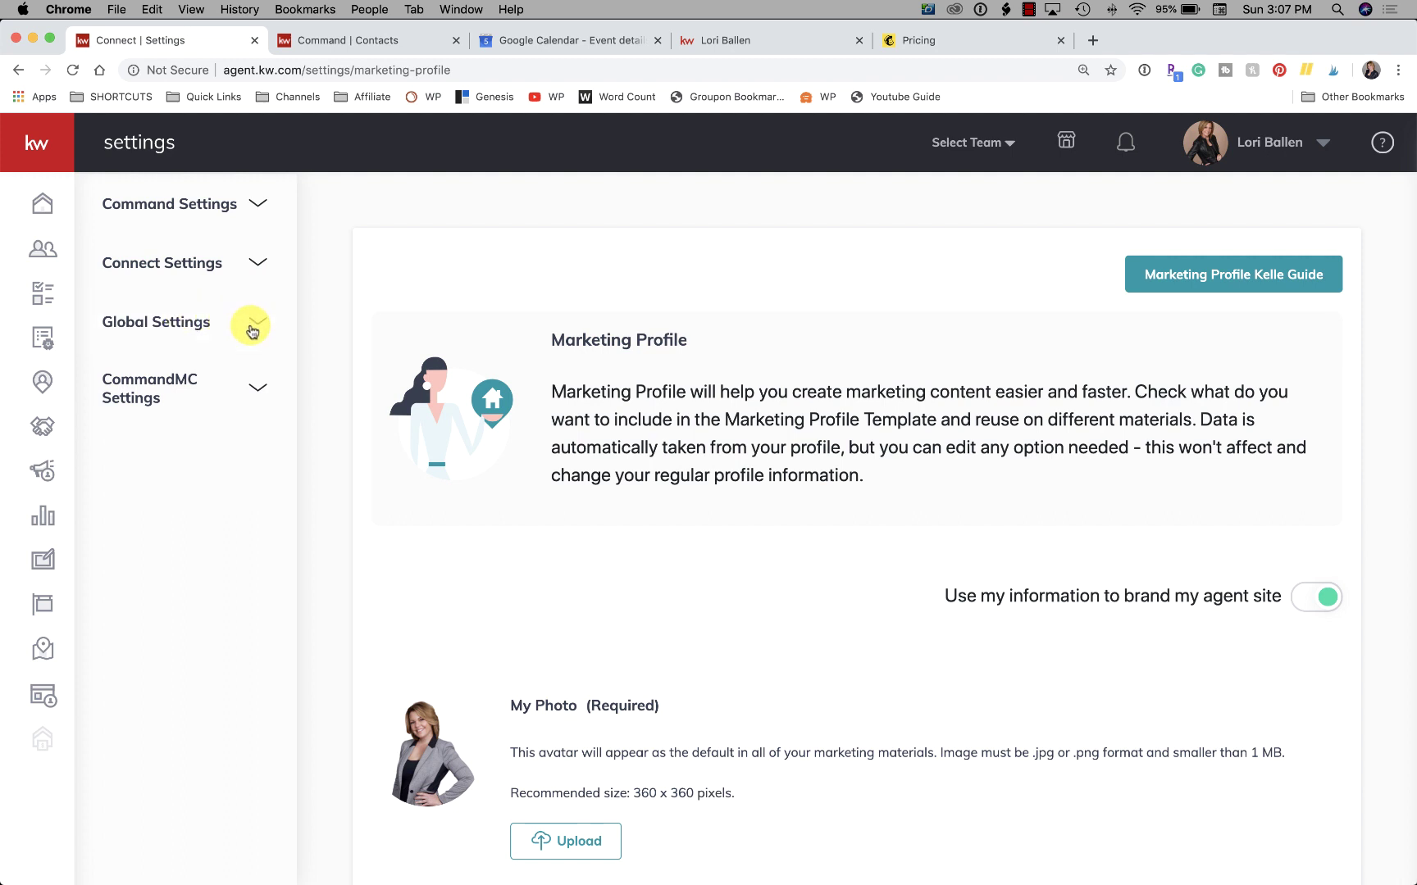
left_click(205, 336)
left_click(205, 346)
left_click(181, 383)
- Collapse the Command and Connect groups and open the account menu showing Profile, Settings, Command Training, Log out
left_click(246, 221)
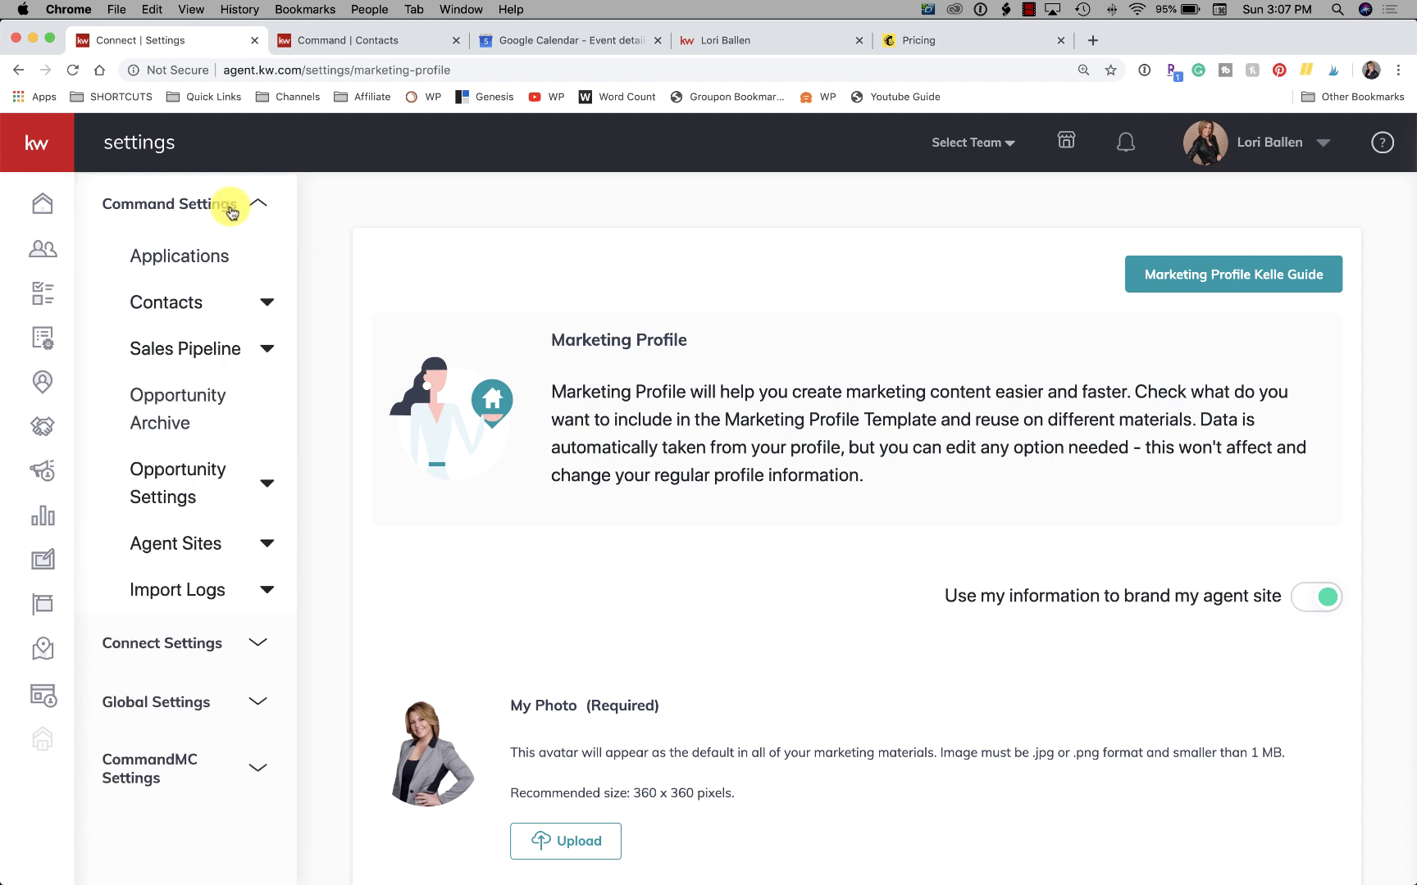
left_click(223, 200)
left_click(179, 284)
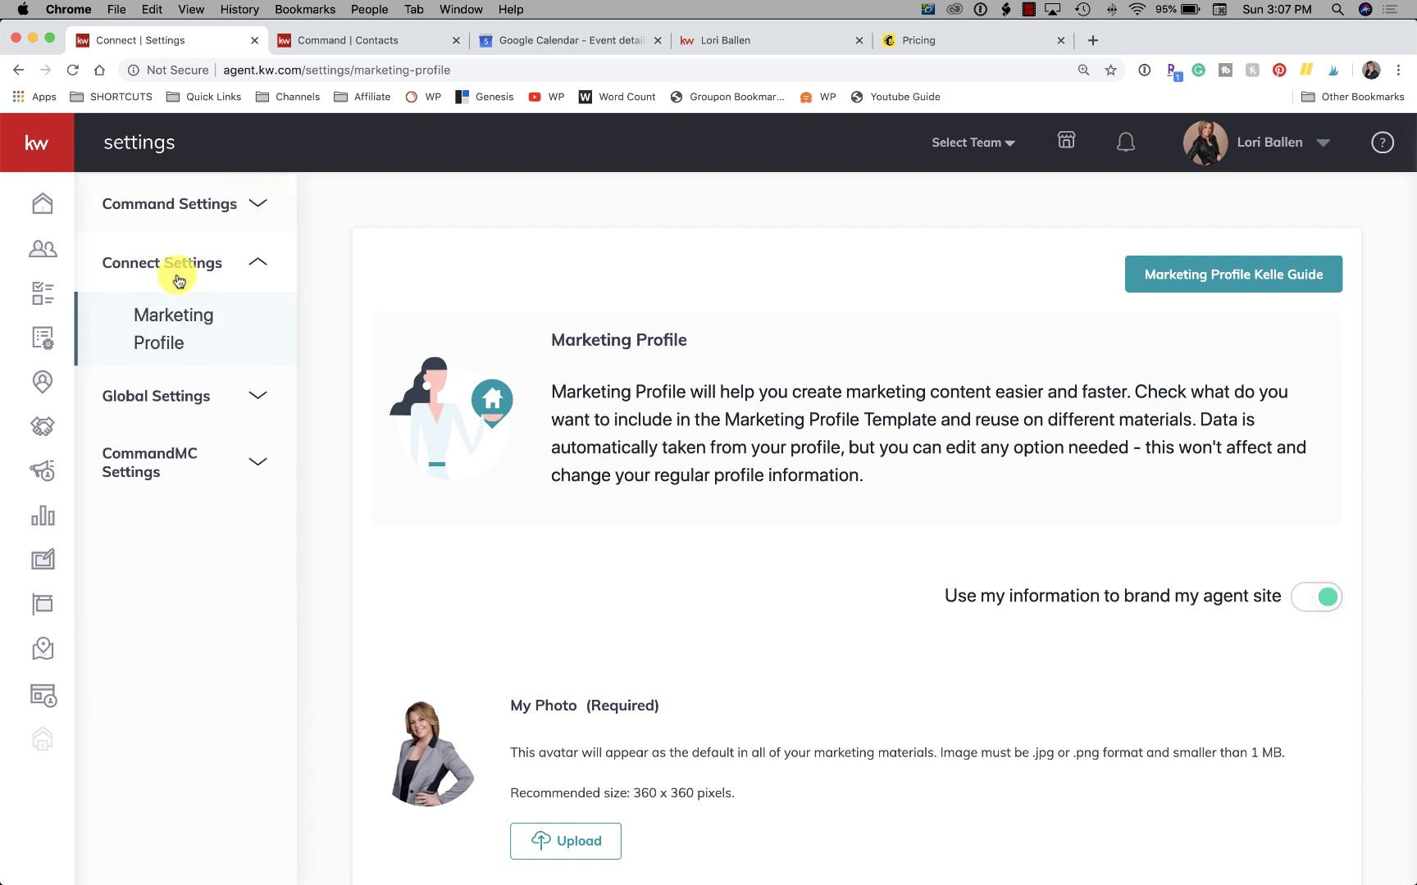
left_click(205, 270)
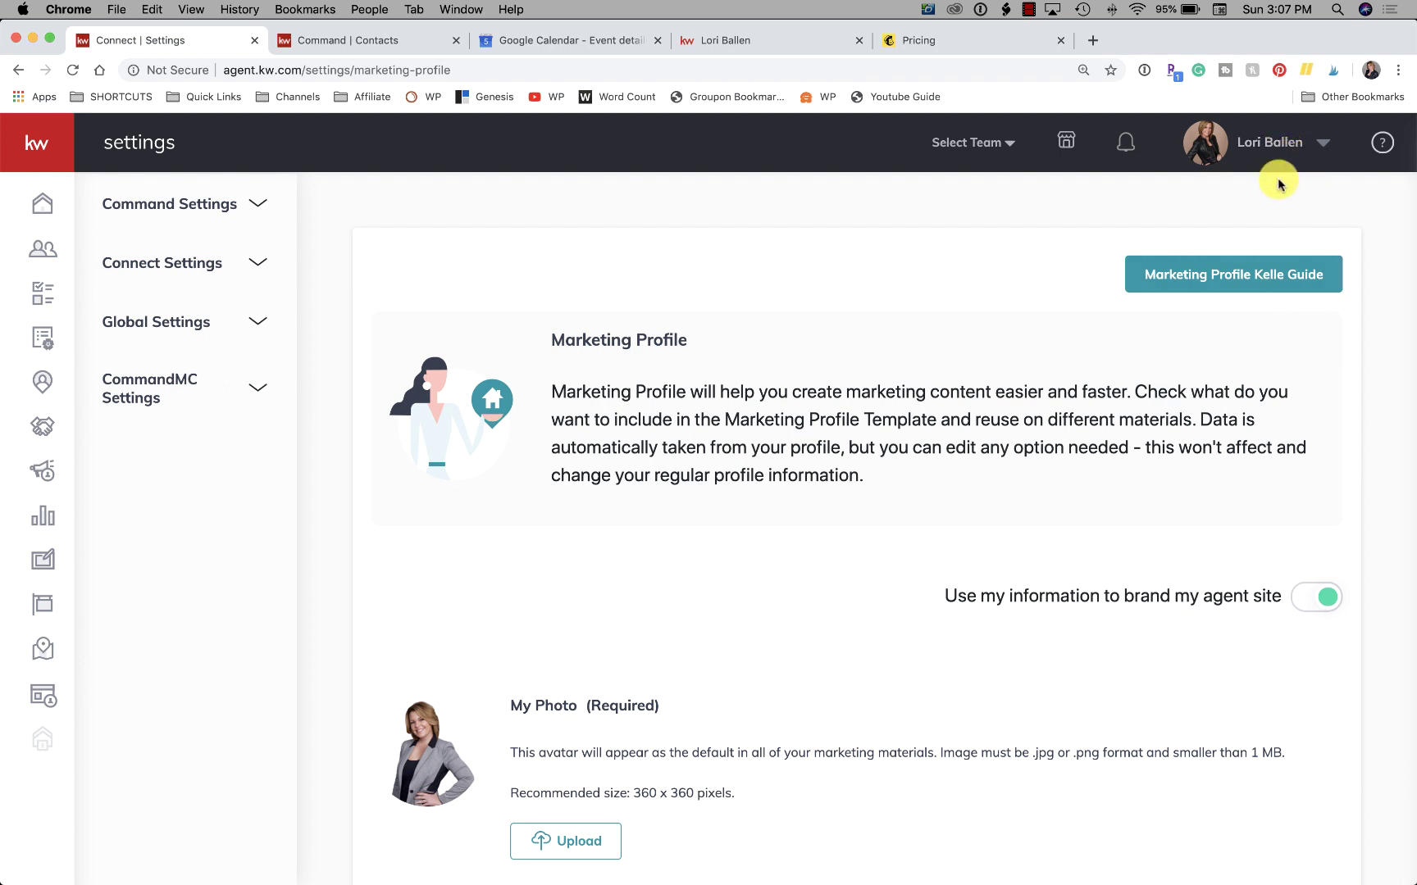
left_click(1269, 142)
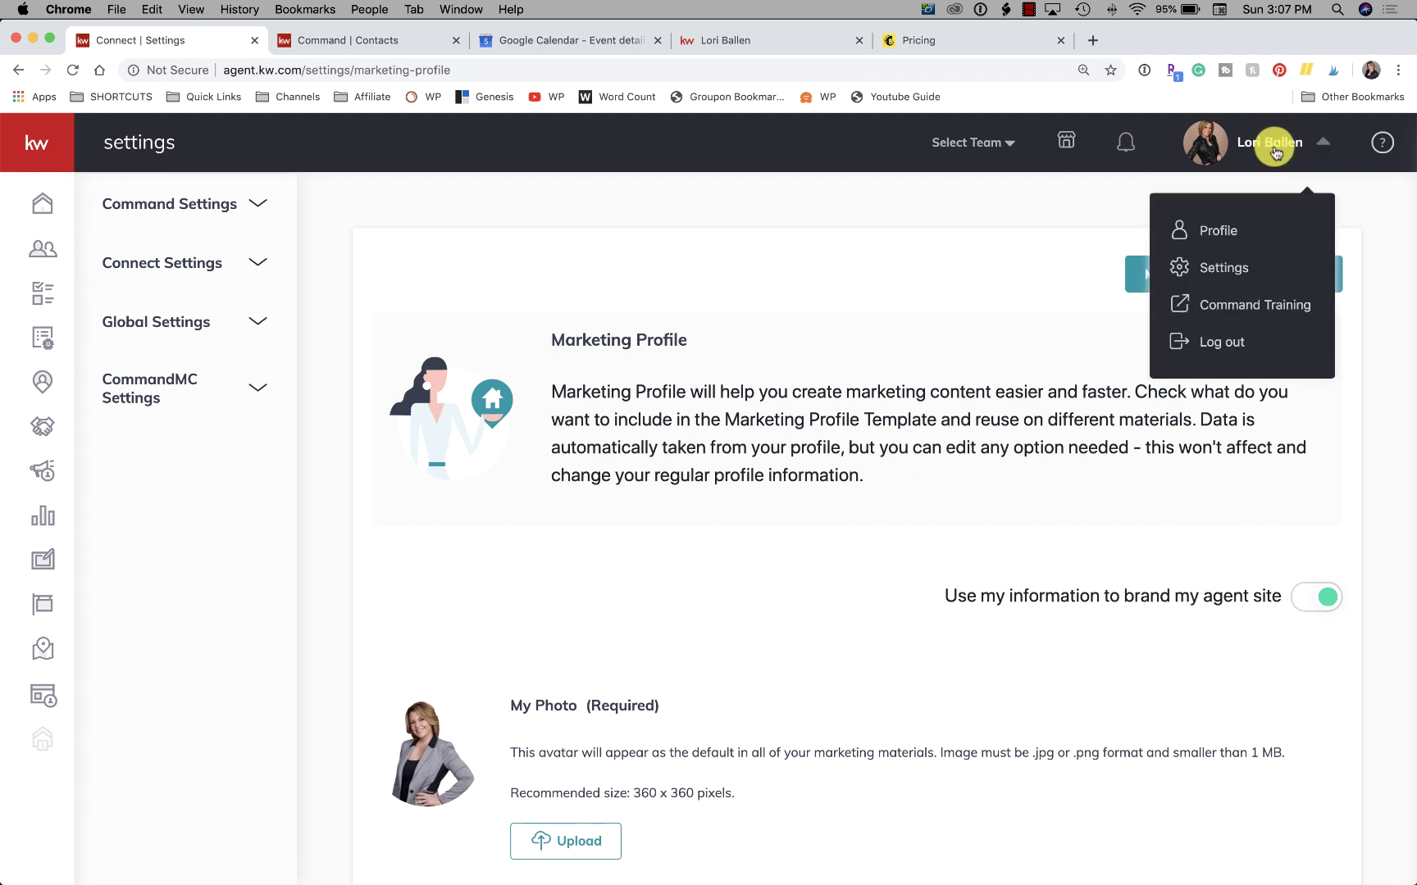